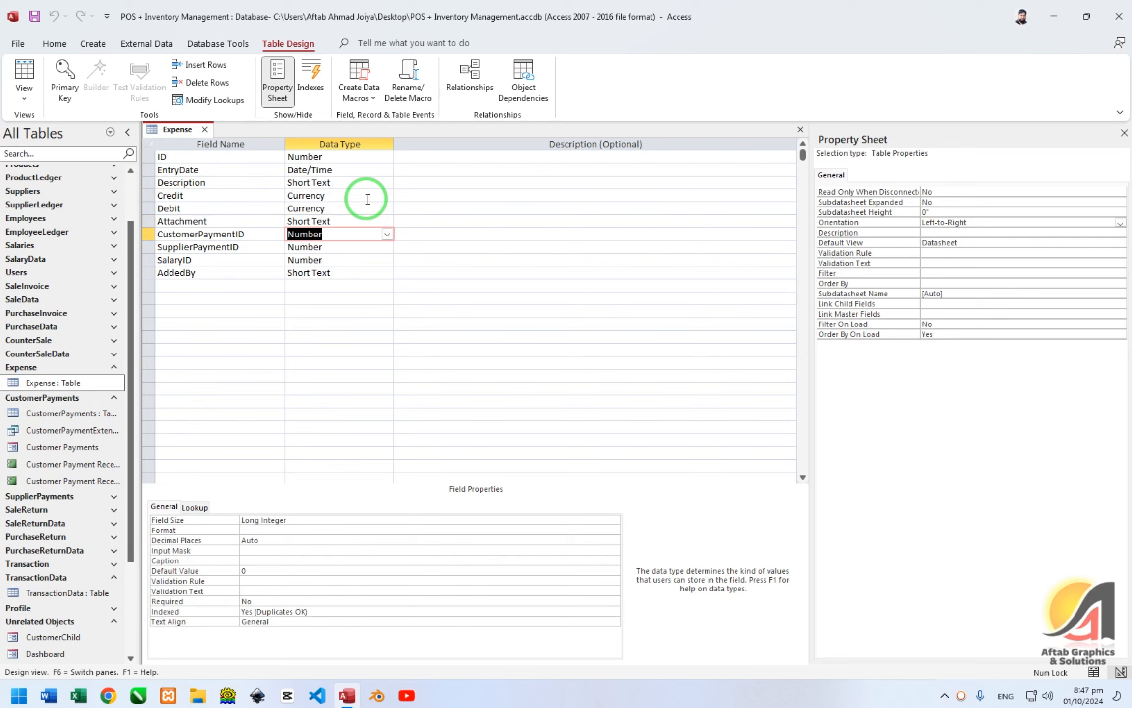
Step: Set the Indexed property of the Expense table's ID field to Yes (Duplicates OK), then save and close the table design
{"action": "key", "text": "Down"}
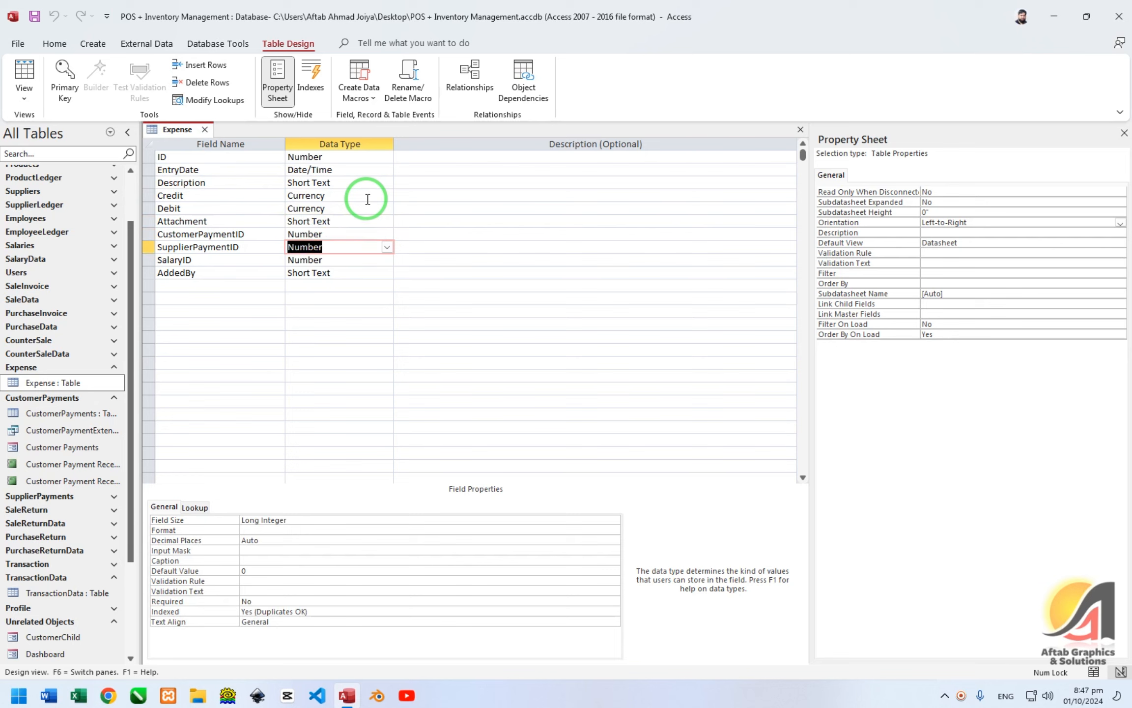
{"action": "key", "text": "Down"}
{"action": "key", "text": "Down"}
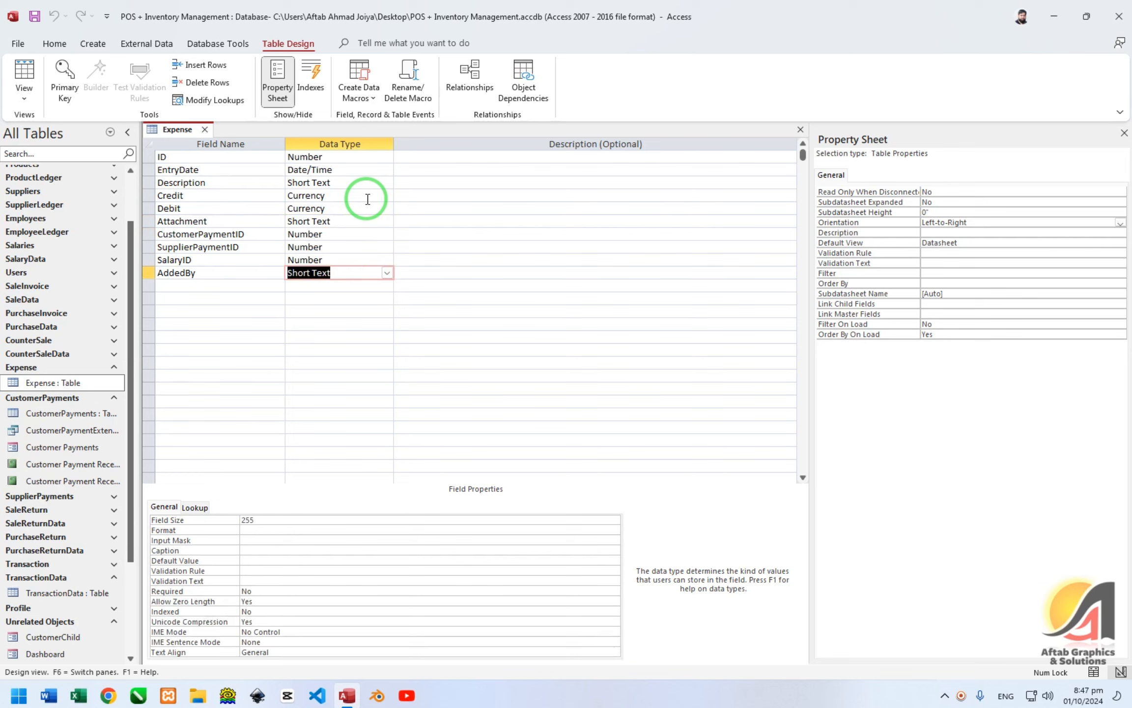
{"action": "left_click", "coordinate": [344, 157]}
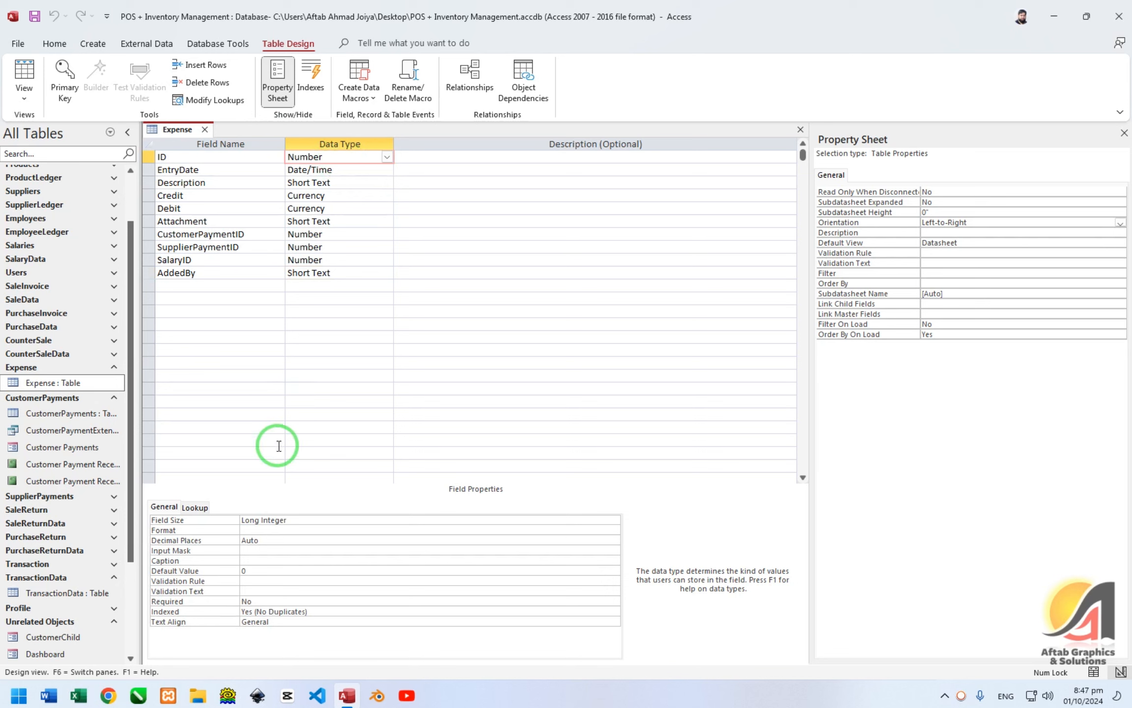
{"action": "left_click", "coordinate": [222, 612]}
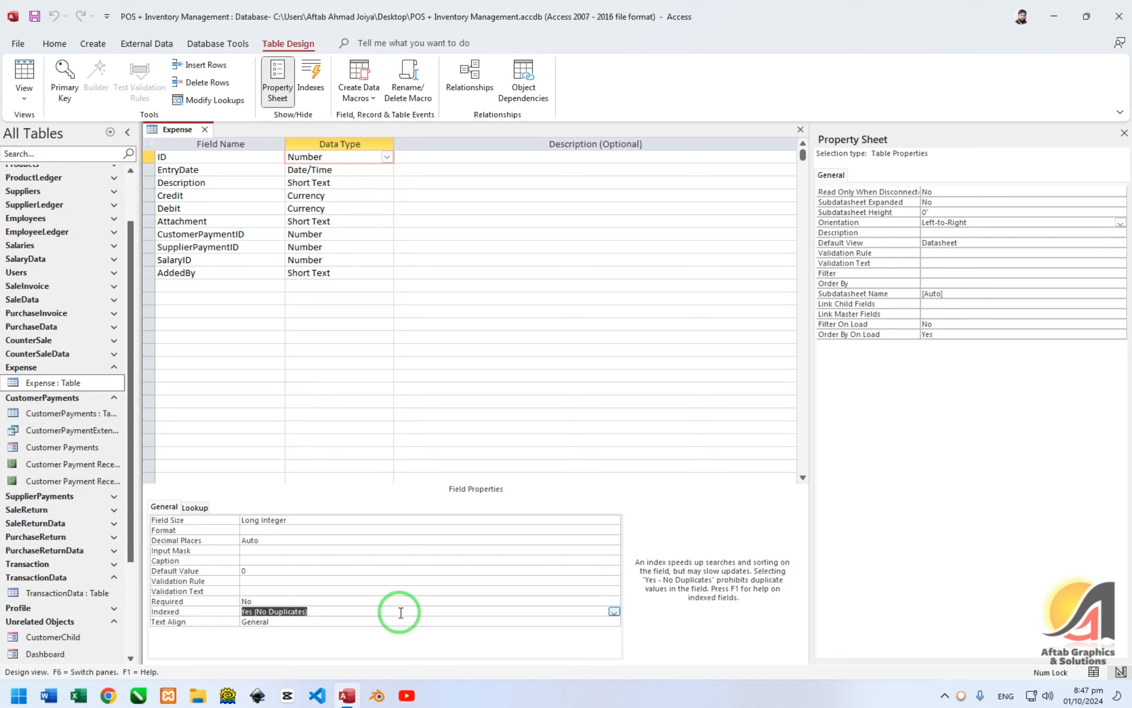
{"action": "left_click", "coordinate": [614, 612]}
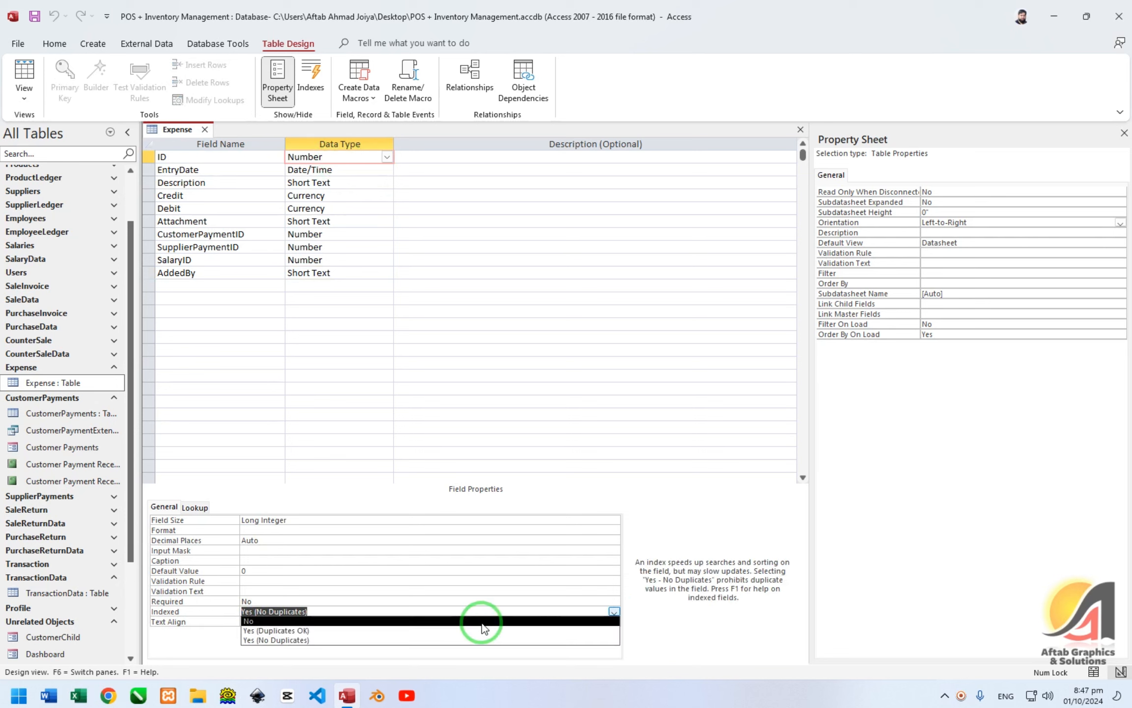
{"action": "left_click", "coordinate": [482, 622]}
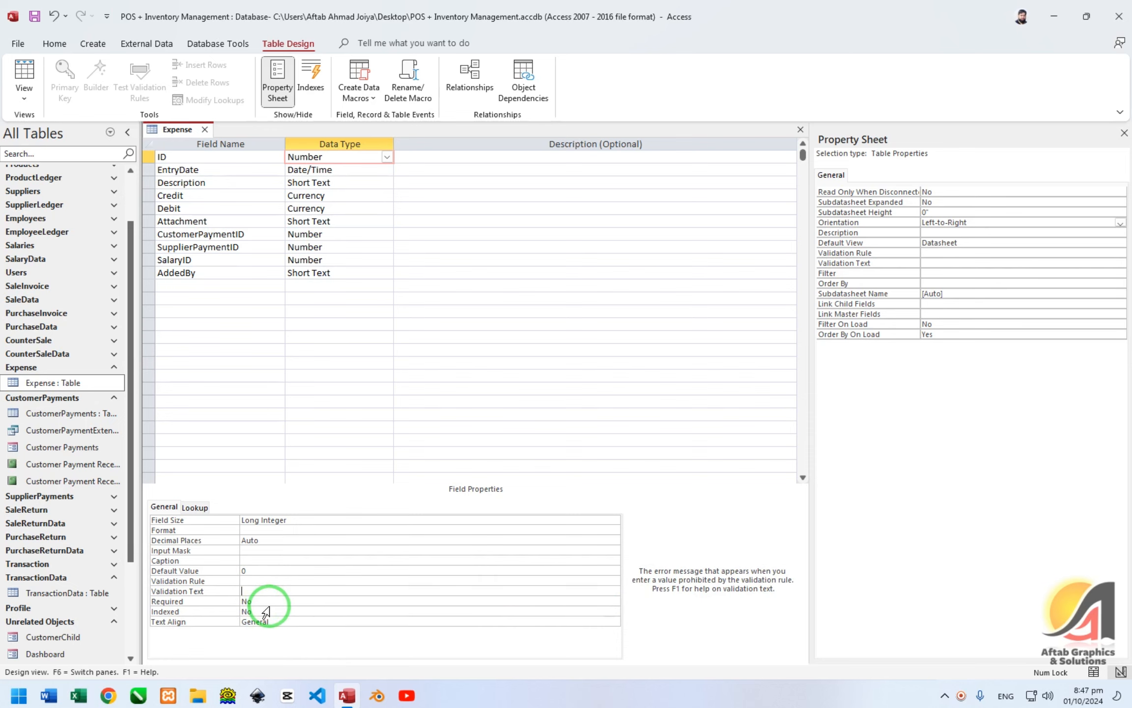
{"action": "left_click", "coordinate": [615, 612]}
{"action": "left_click", "coordinate": [354, 631]}
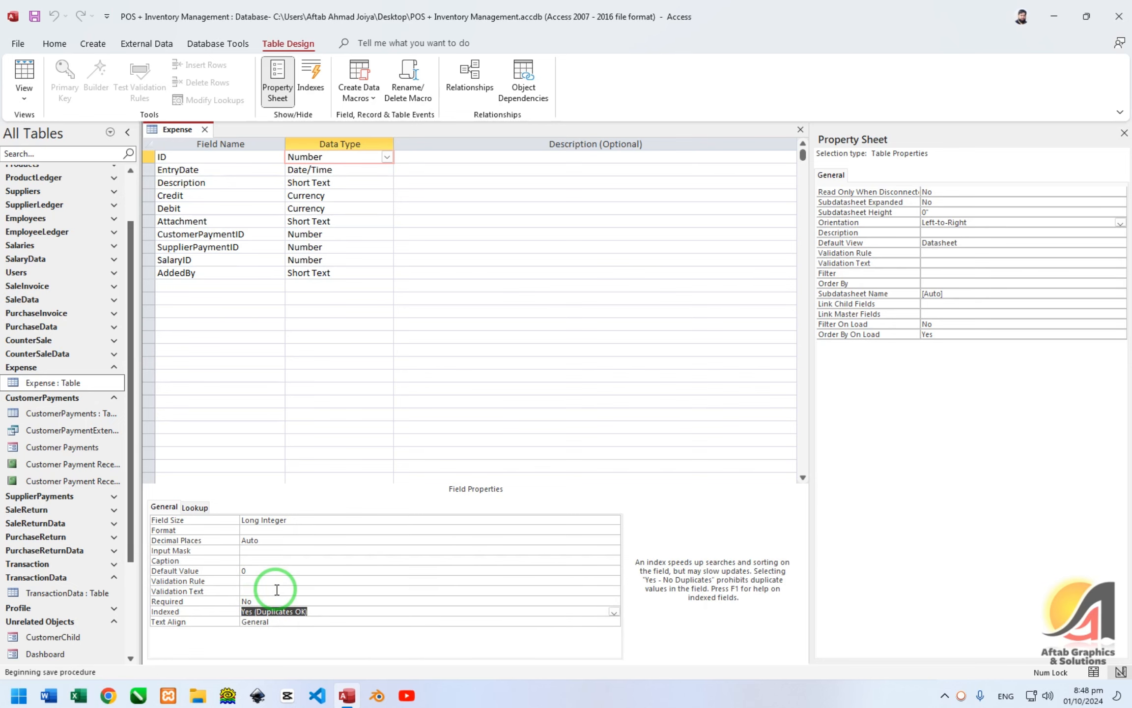
{"action": "left_click", "coordinate": [299, 586]}
{"action": "key", "text": "ctrl+w"}
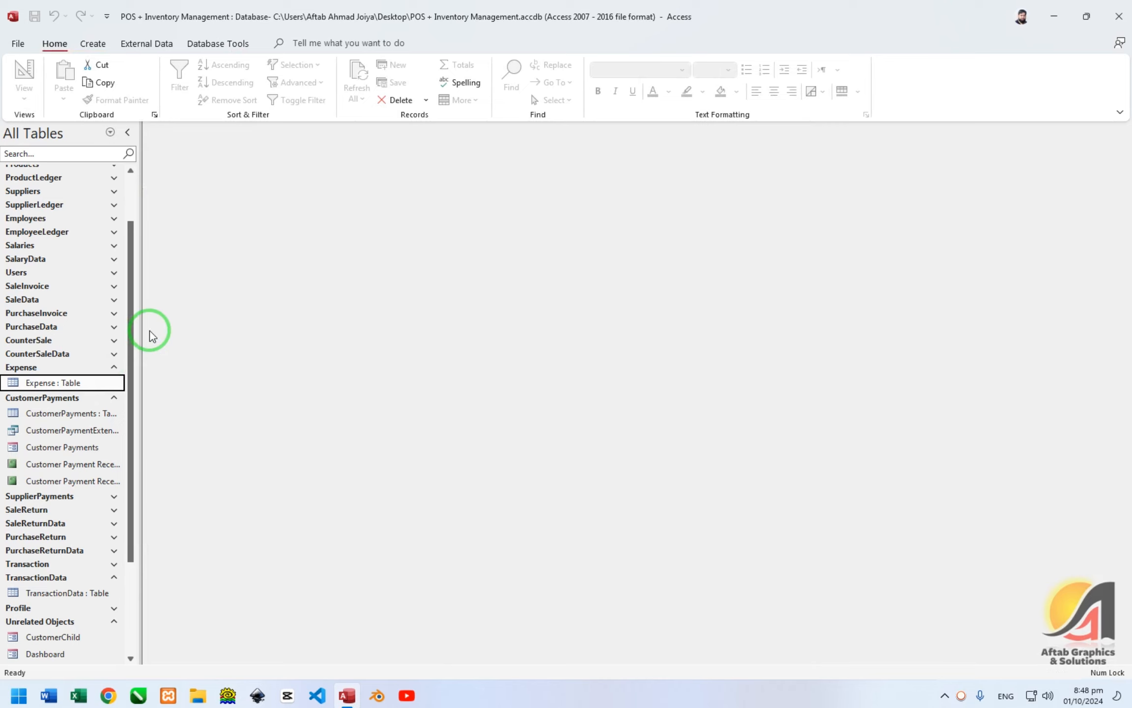
Step: Find the Dashboard form with the object search, open it and show the customers' Receive Payments page
{"action": "scroll", "coordinate": [85, 242], "scroll_direction": "up", "scroll_amount": 3}
{"action": "left_click", "coordinate": [50, 153]}
{"action": "type", "text": "dash"}
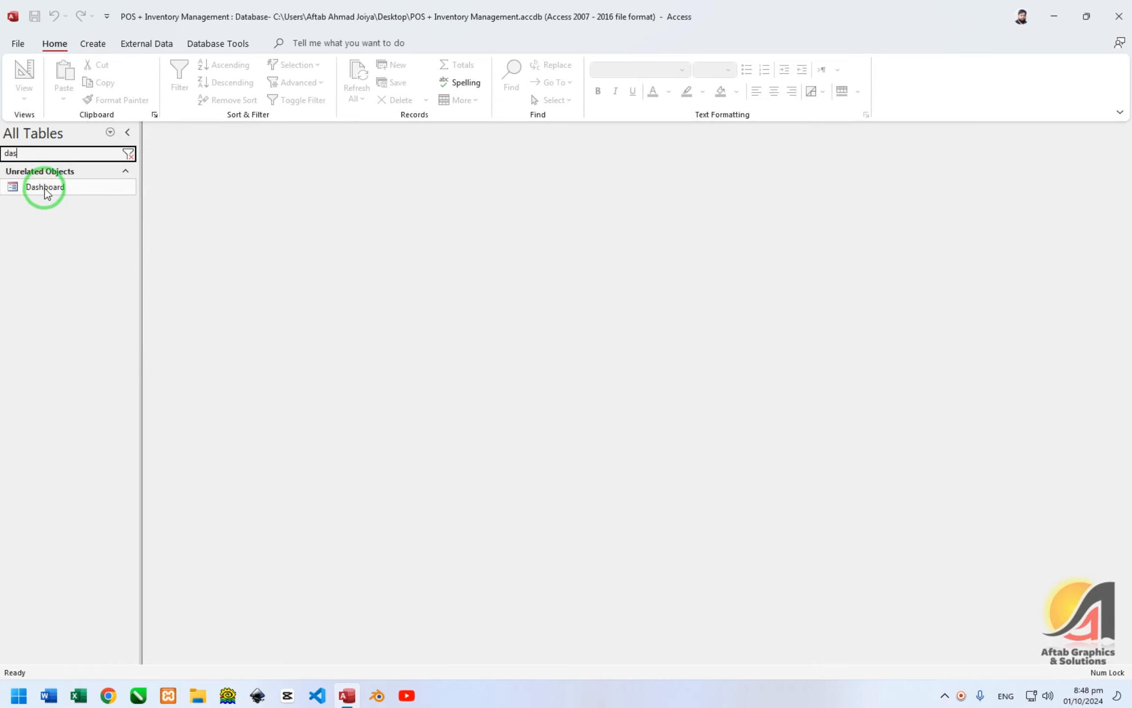
{"action": "double_click", "coordinate": [44, 183]}
{"action": "left_click", "coordinate": [91, 100]}
{"action": "left_click", "coordinate": [98, 132]}
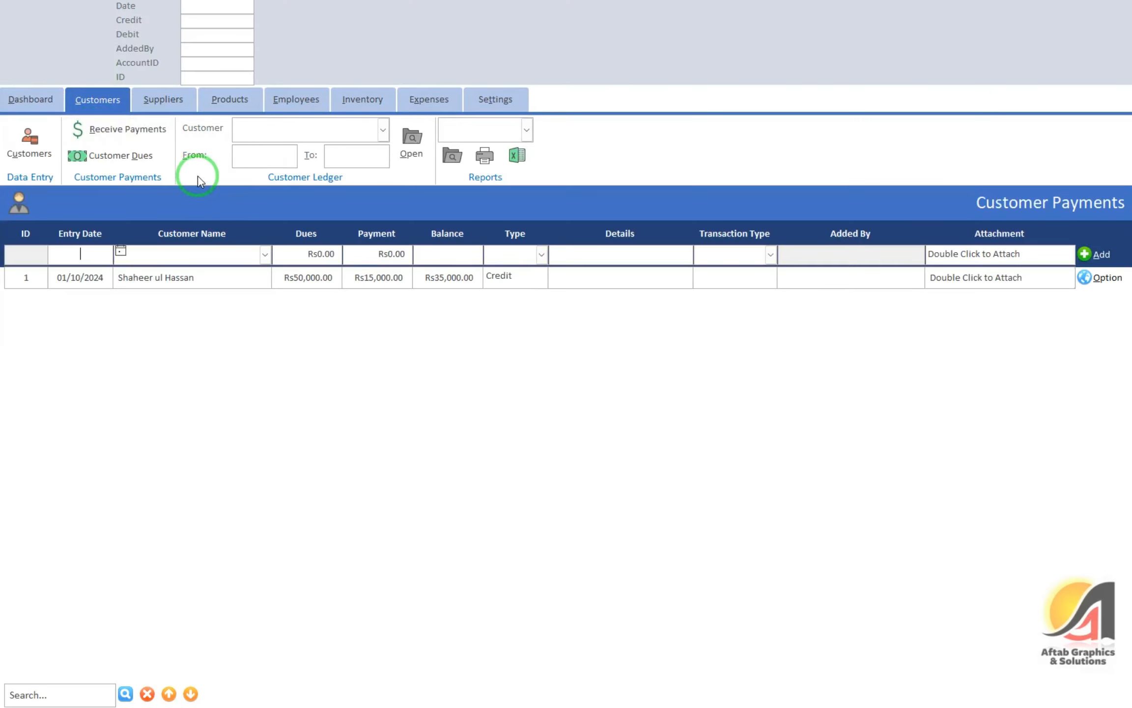
Step: Delete the existing Rs15,000 customer payment record with ID 1 and confirm the deletion
{"action": "left_click", "coordinate": [1104, 278]}
{"action": "left_click", "coordinate": [1090, 311]}
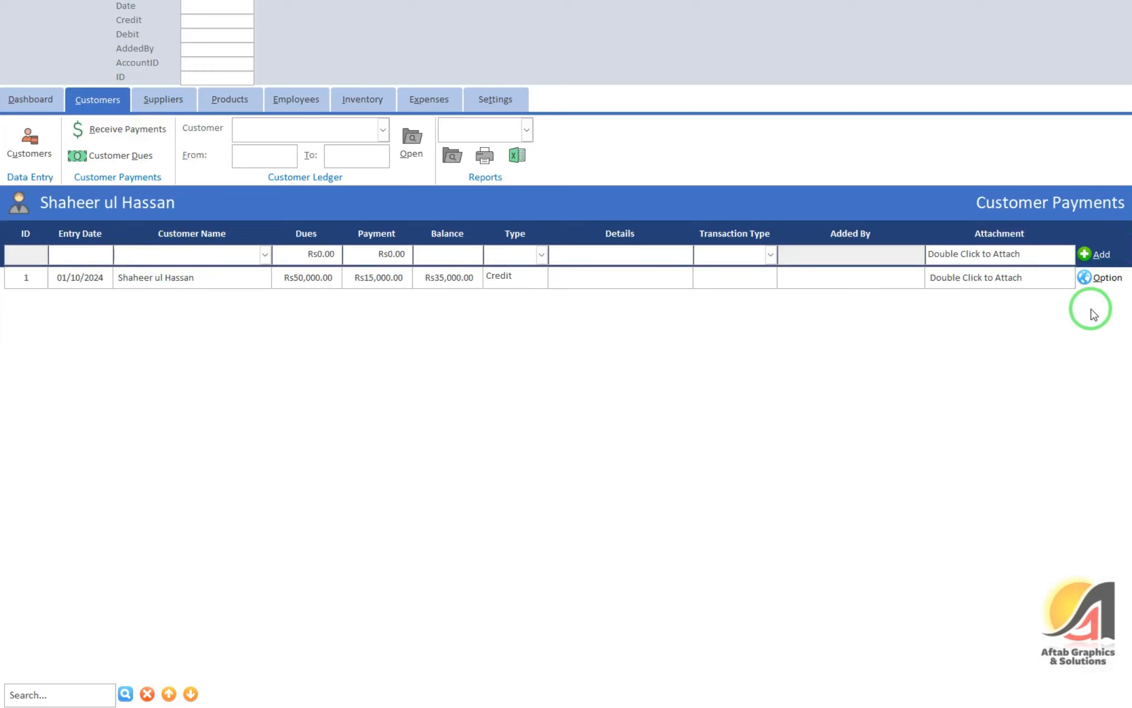
{"action": "left_click", "coordinate": [618, 395]}
{"action": "key", "text": "Return"}
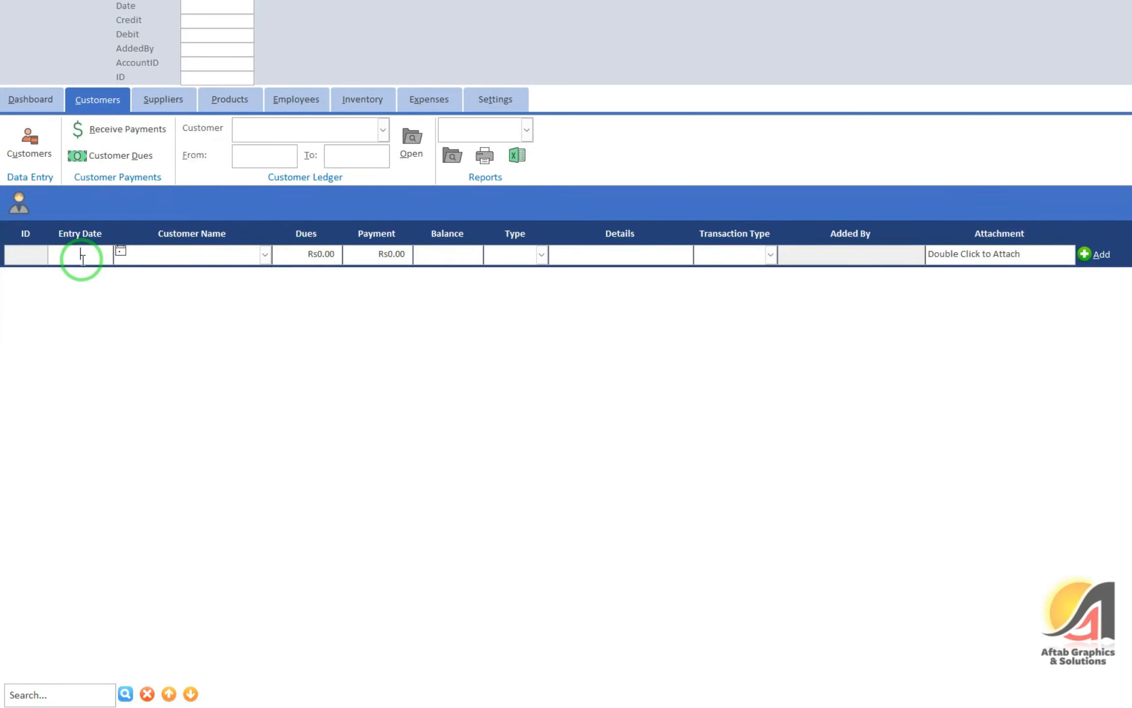
Step: Fill in a new customer payment dated 01/10/2024 for the existing customer, with a payment of 15,000 and type Credit
{"action": "key", "text": "Tab"}
{"action": "key", "text": "Down"}
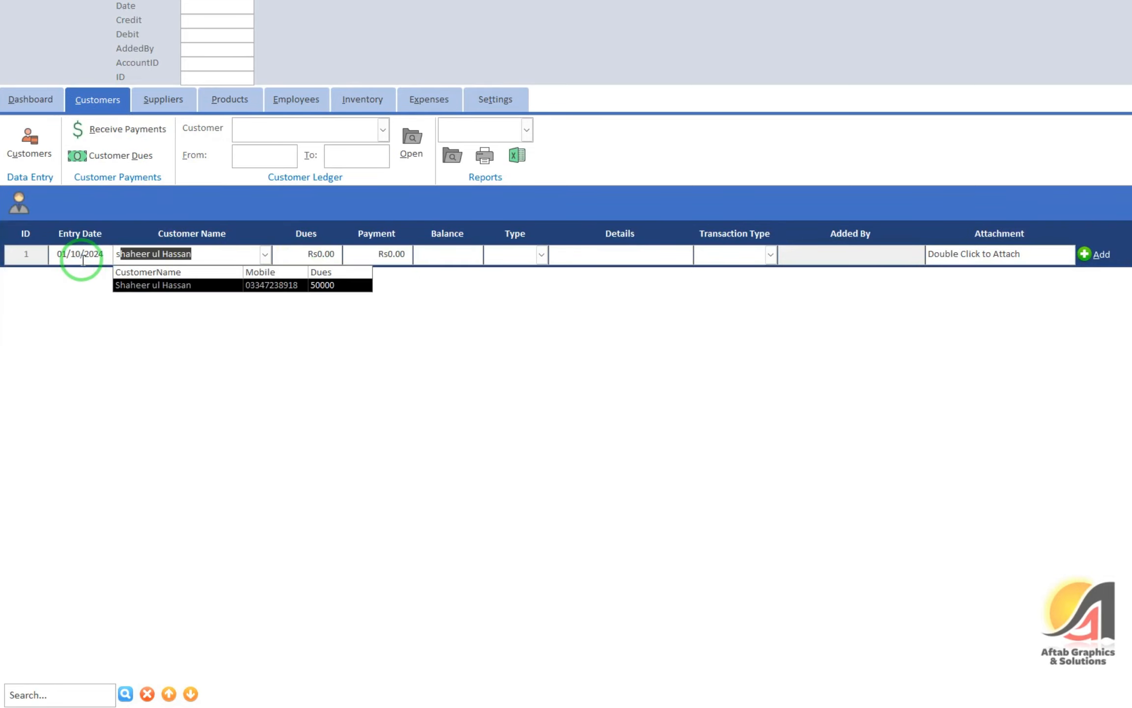
{"action": "key", "text": "Tab"}
{"action": "type", "text": "15,000"}
{"action": "key", "text": "Tab"}
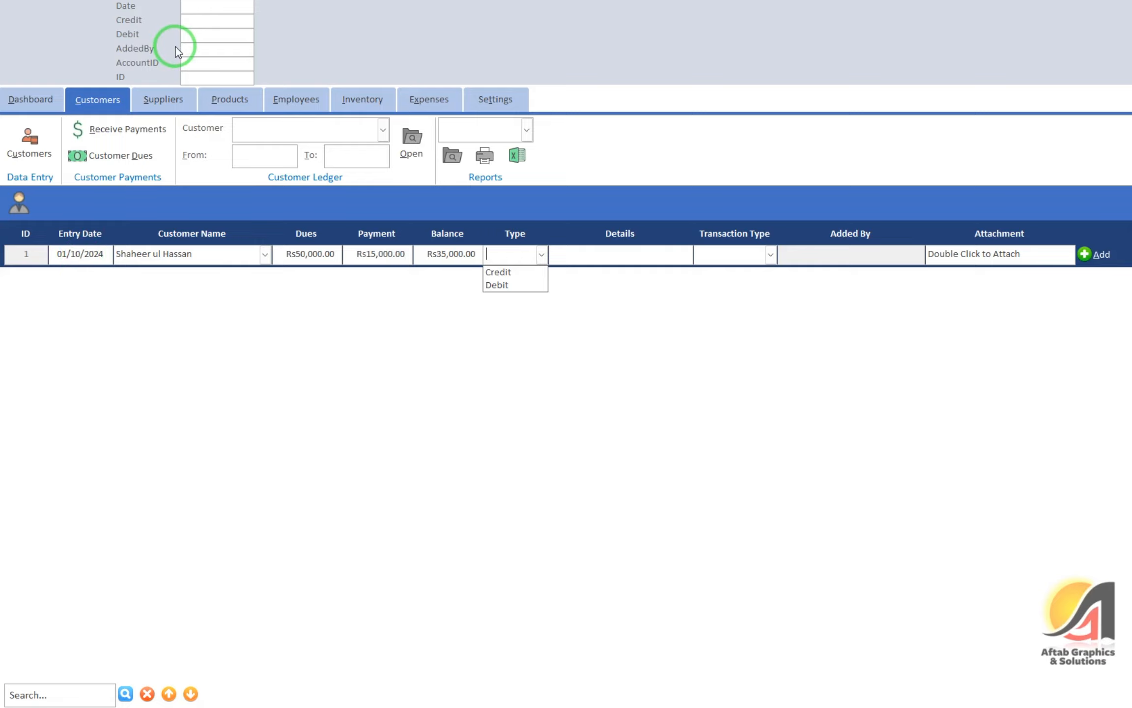
{"action": "key", "text": "Down"}
{"action": "key", "text": "Tab"}
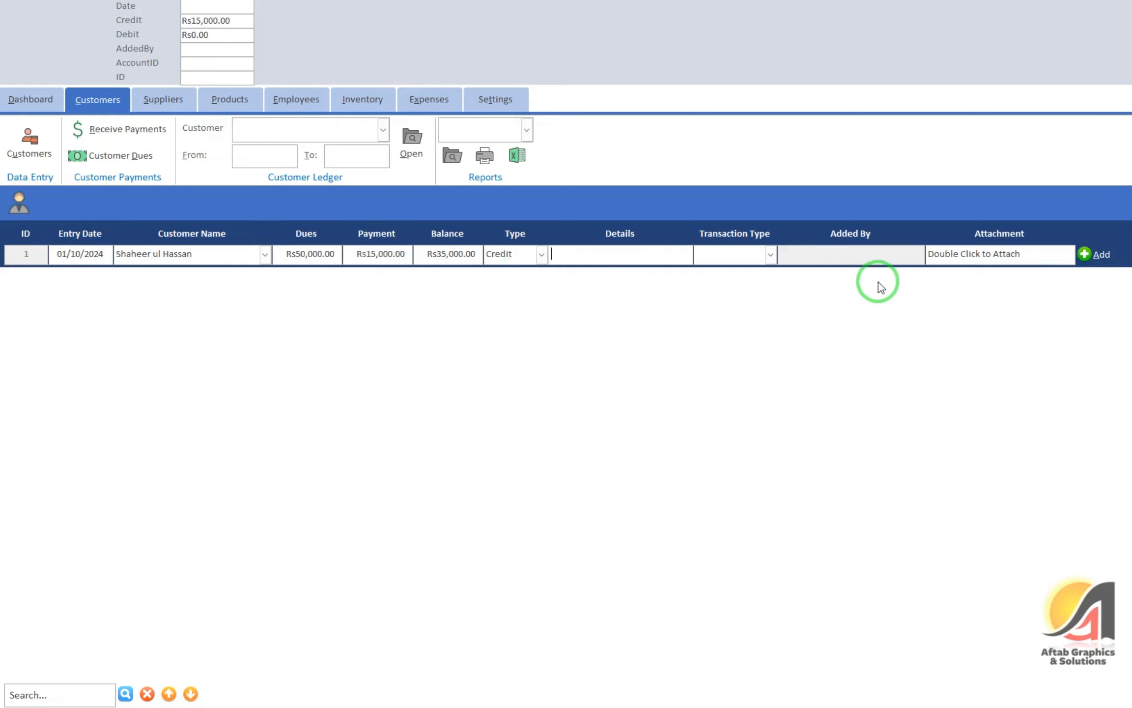
Step: Add the payment record, accepting the append query despite its key violations, and close the Dashboard form
{"action": "left_click", "coordinate": [1096, 254]}
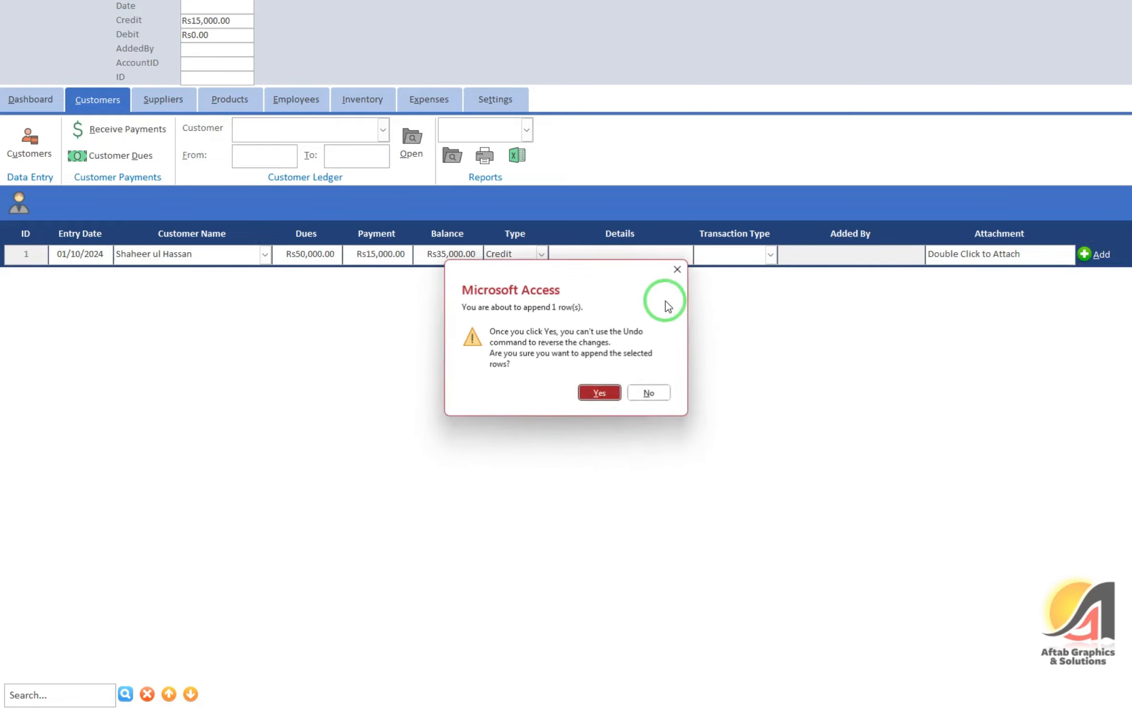
{"action": "left_click", "coordinate": [597, 395]}
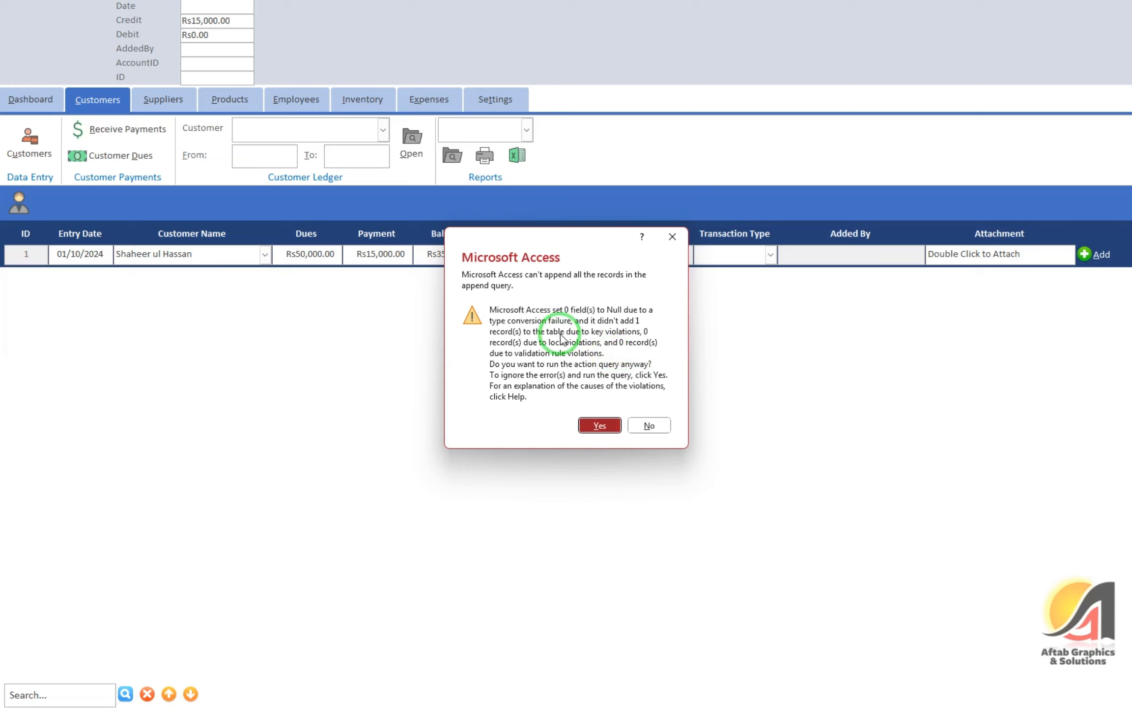
{"action": "left_click", "coordinate": [600, 426]}
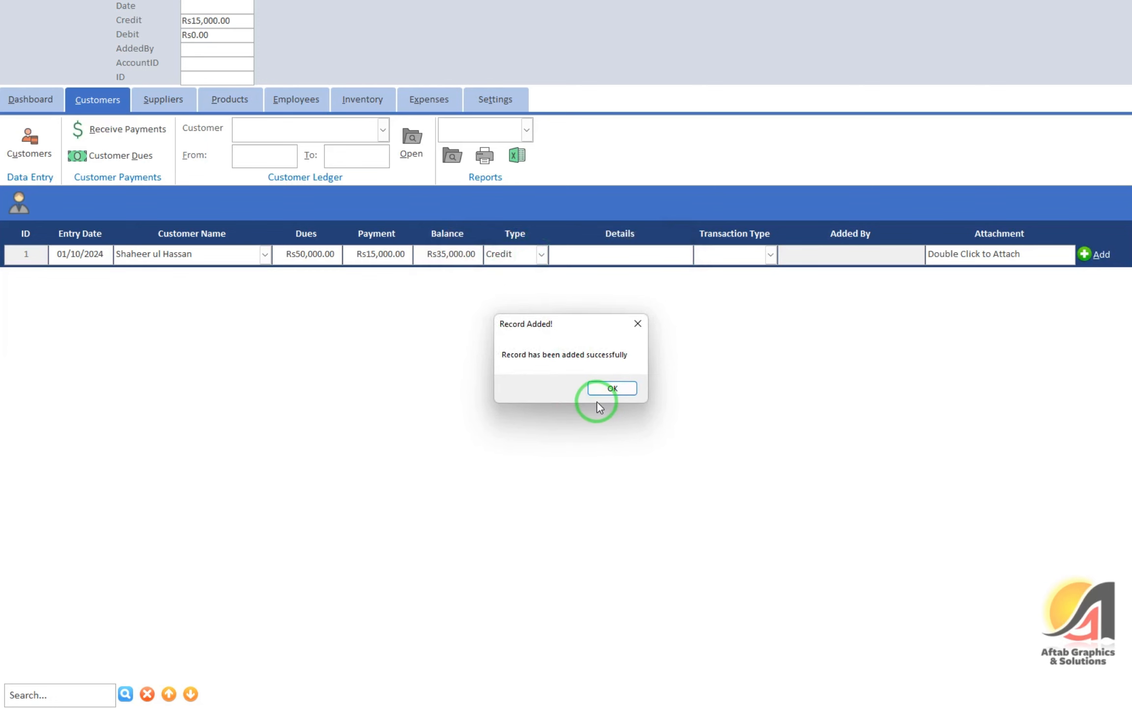
{"action": "left_click", "coordinate": [603, 388]}
{"action": "right_click", "coordinate": [463, 7]}
{"action": "left_click", "coordinate": [500, 139]}
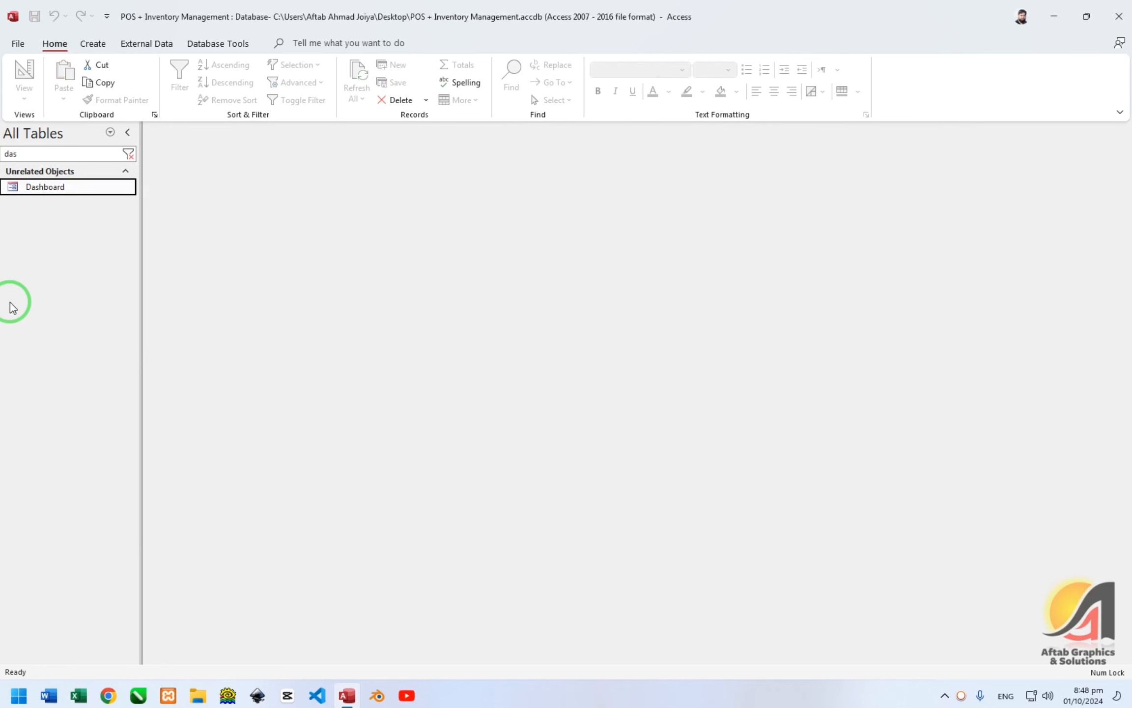
Step: Clear the object search and check the records in the Expense table
{"action": "left_click", "coordinate": [128, 154]}
{"action": "double_click", "coordinate": [47, 447]}
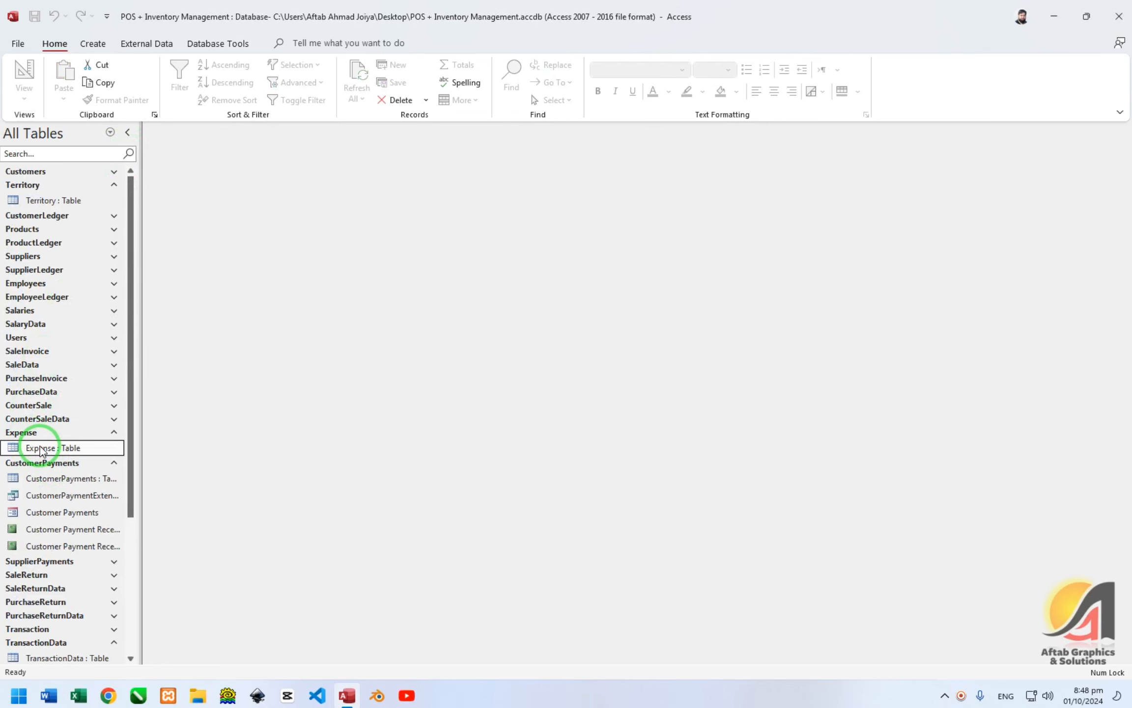
{"action": "left_click", "coordinate": [204, 129]}
Step: Open the database relationships diagram, try placing the Expense table below TransactionData and remove that duplicate
{"action": "left_click", "coordinate": [218, 43]}
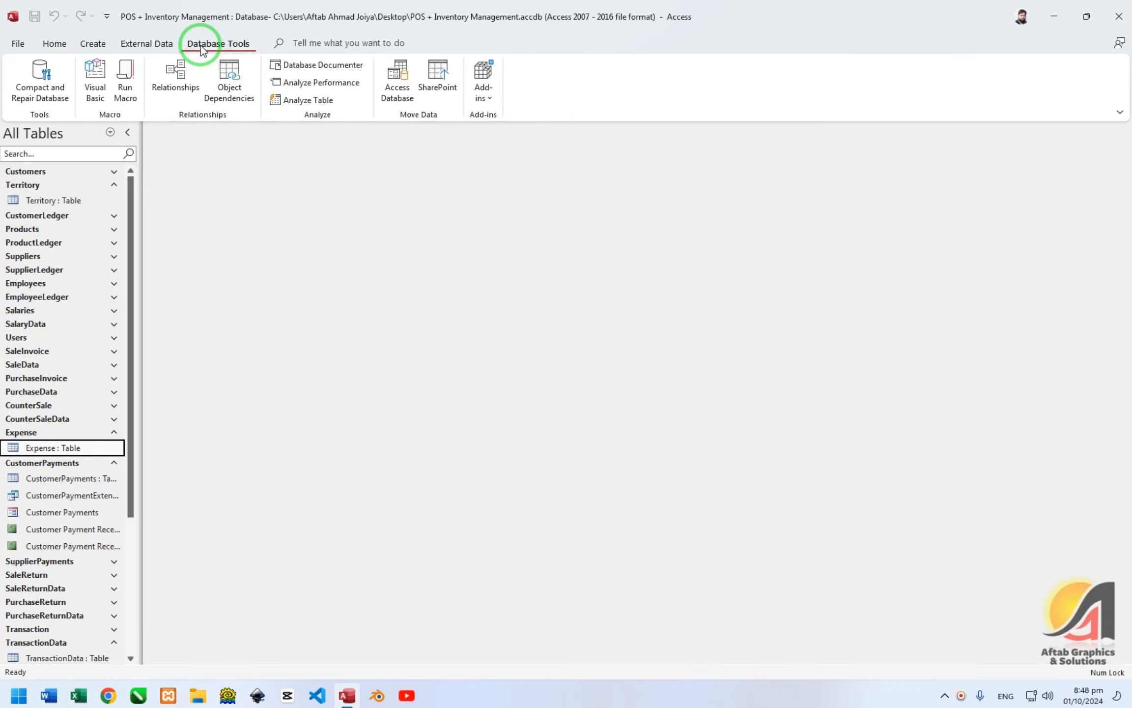
{"action": "left_click", "coordinate": [178, 76]}
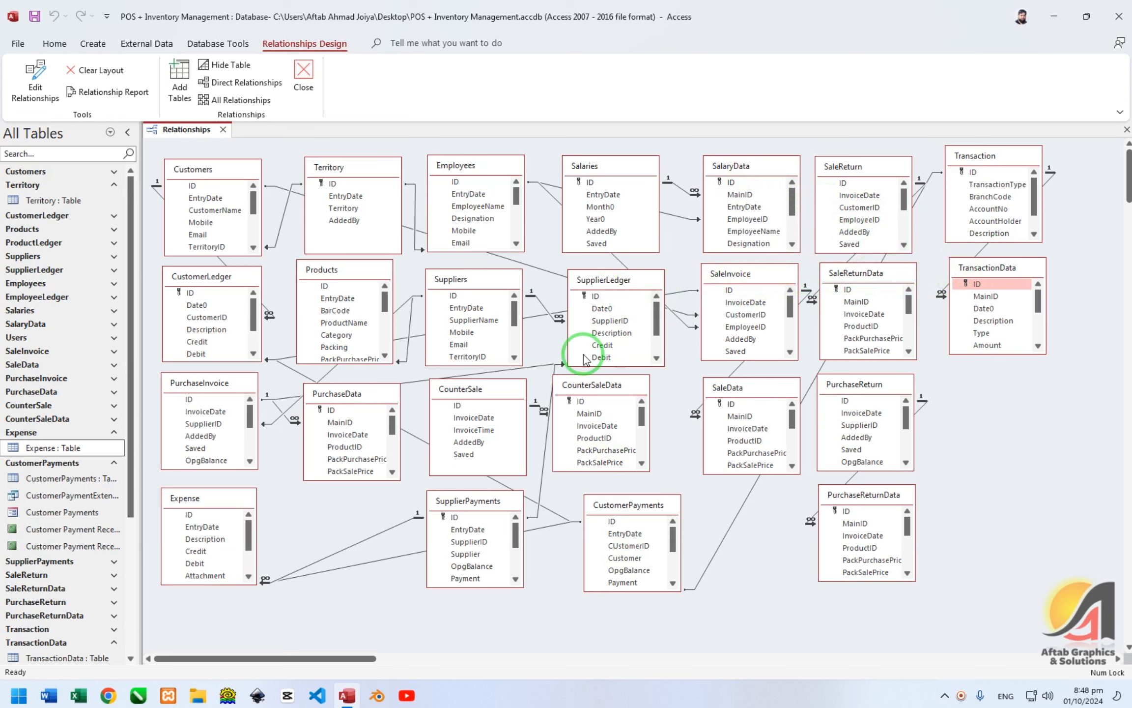
{"action": "left_click_drag", "start_coordinate": [68, 450], "coordinate": [988, 440]}
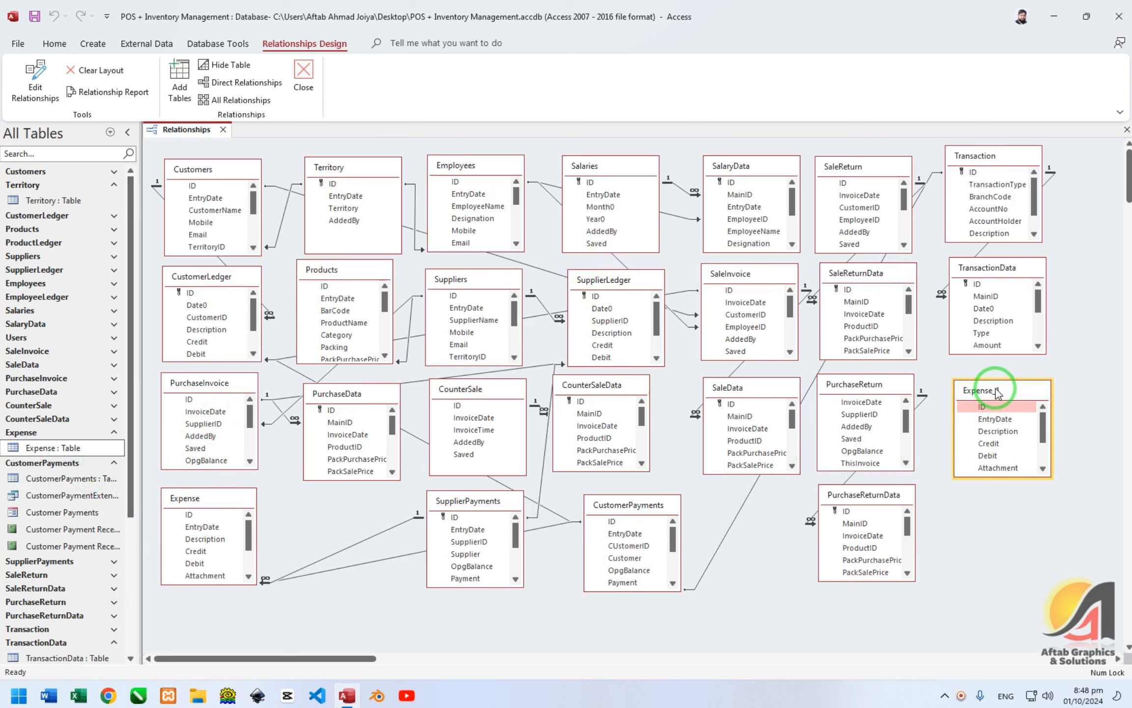
{"action": "key", "text": "Delete"}
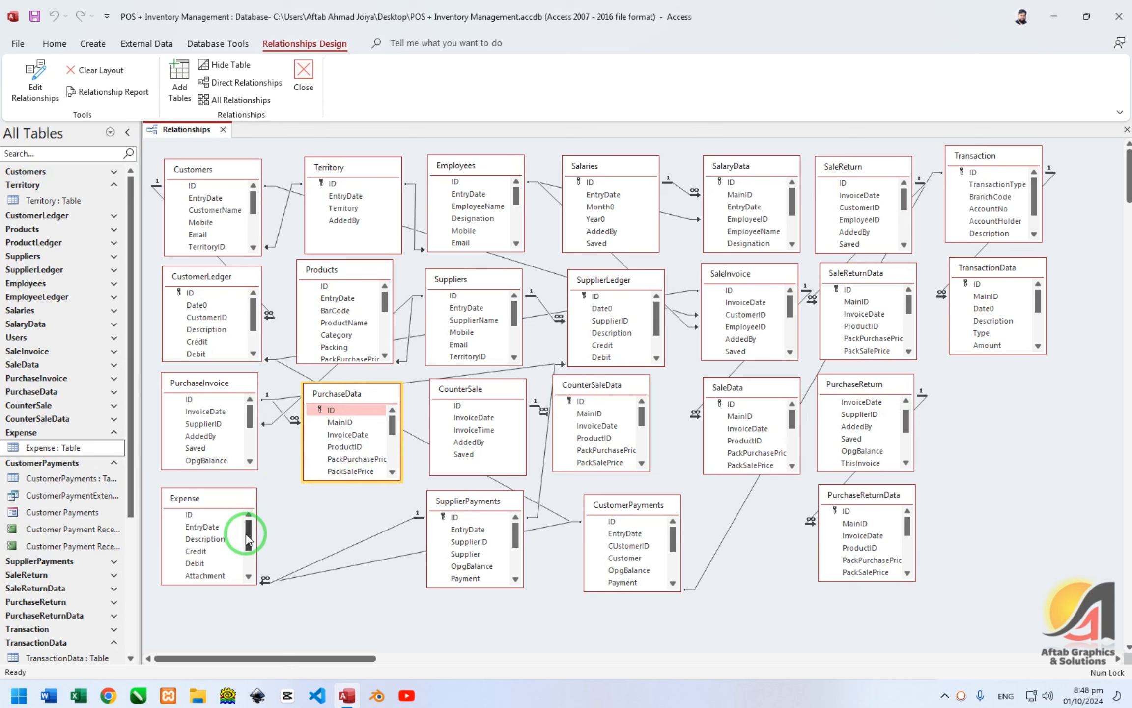
Step: Inspect the Expense table's links and delete the relationship between SupplierPayments ID and the Expense table's supplier payment field
{"action": "scroll", "coordinate": [249, 550], "scroll_direction": "down", "scroll_amount": 1}
{"action": "left_click_drag", "start_coordinate": [247, 553], "coordinate": [247, 563]}
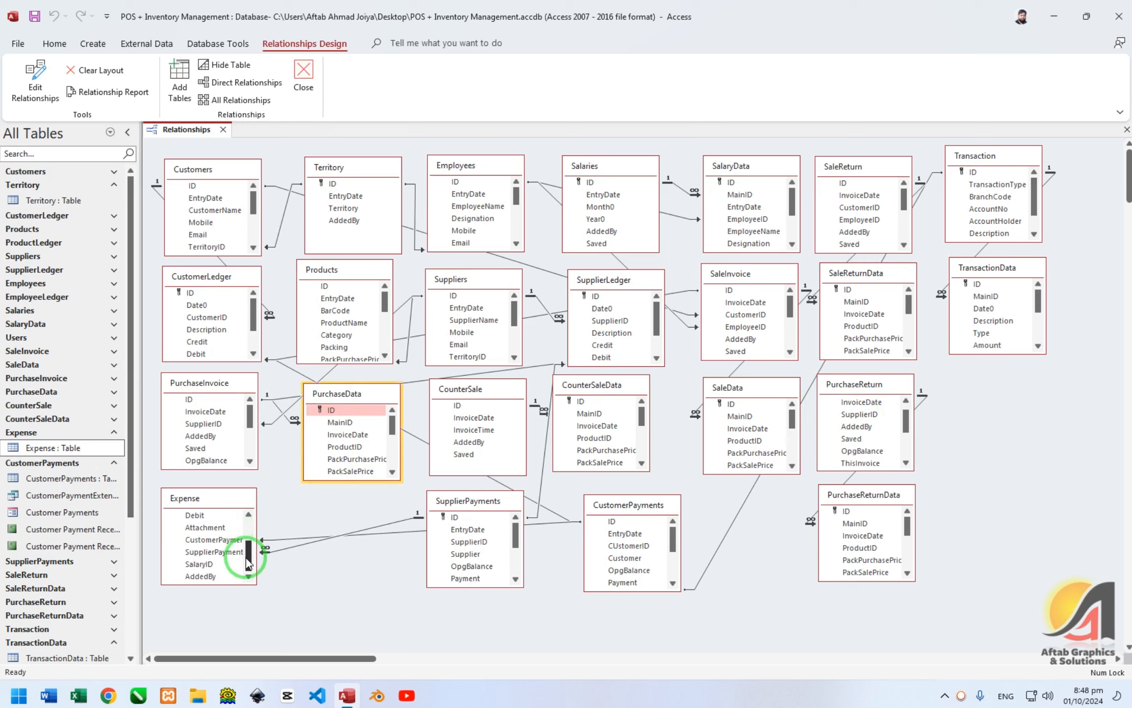
{"action": "left_click", "coordinate": [540, 523]}
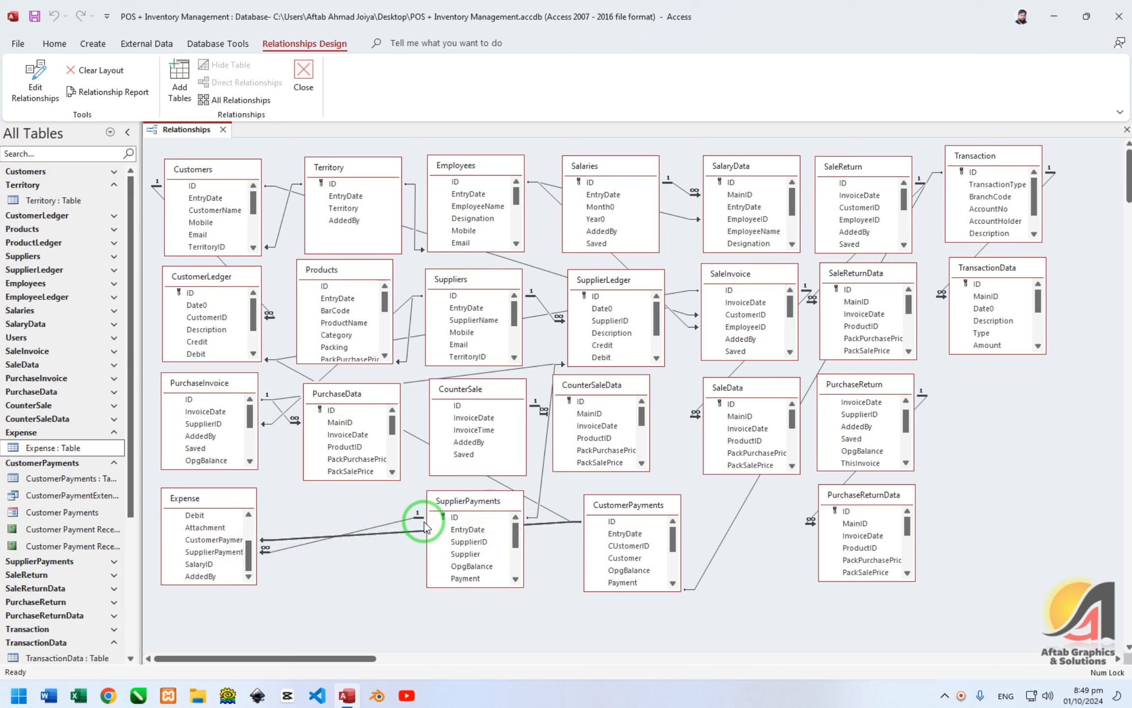
{"action": "left_click", "coordinate": [300, 545]}
{"action": "double_click", "coordinate": [299, 546]}
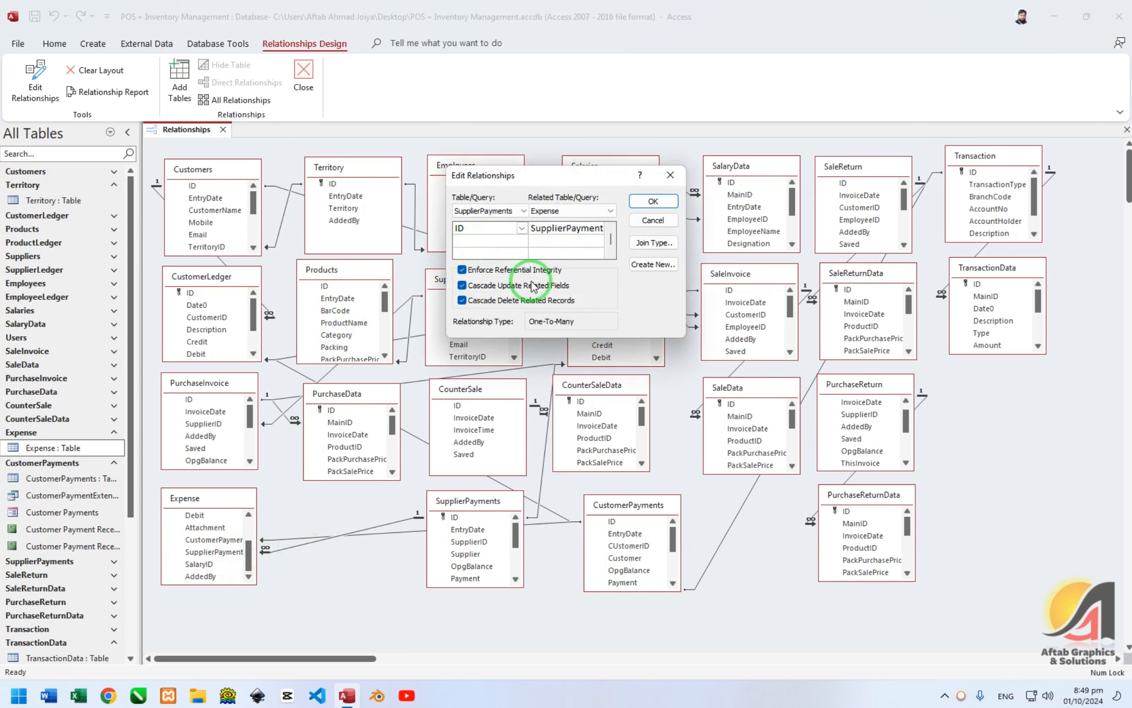
{"action": "key", "text": "Escape"}
{"action": "key", "text": "Delete"}
{"action": "left_click", "coordinate": [599, 371]}
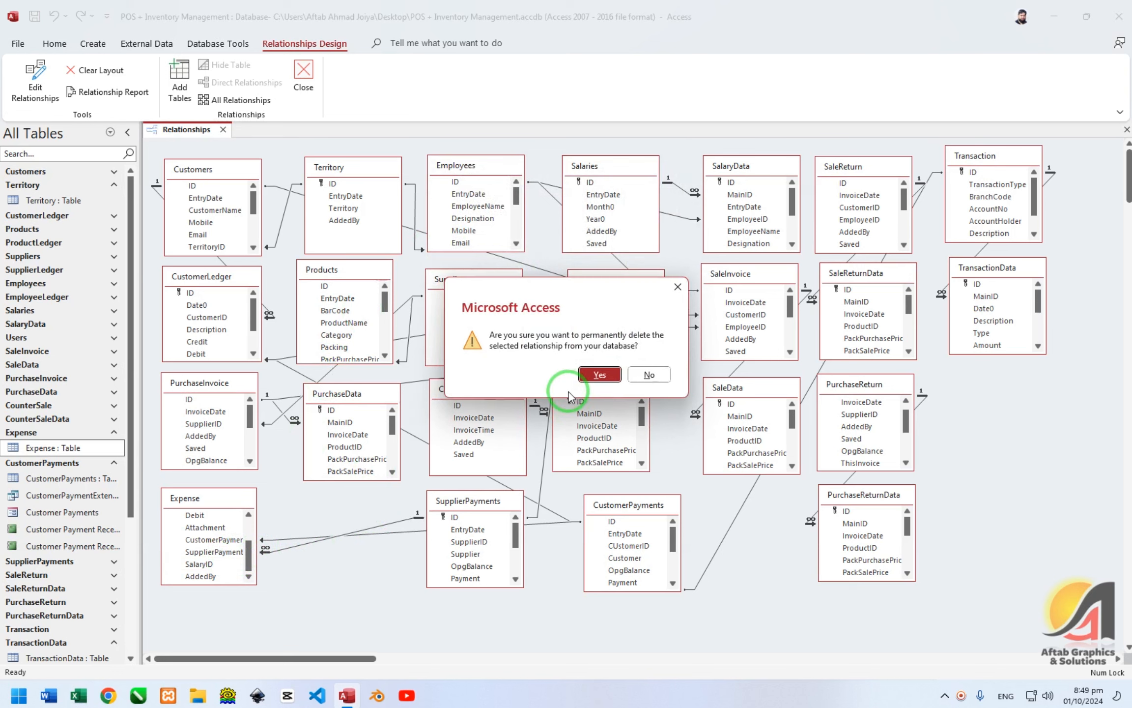
Step: Delete the relationship between CustomerPayments and Expense, and remove the Expense table from the diagram before closing it
{"action": "left_click", "coordinate": [335, 573]}
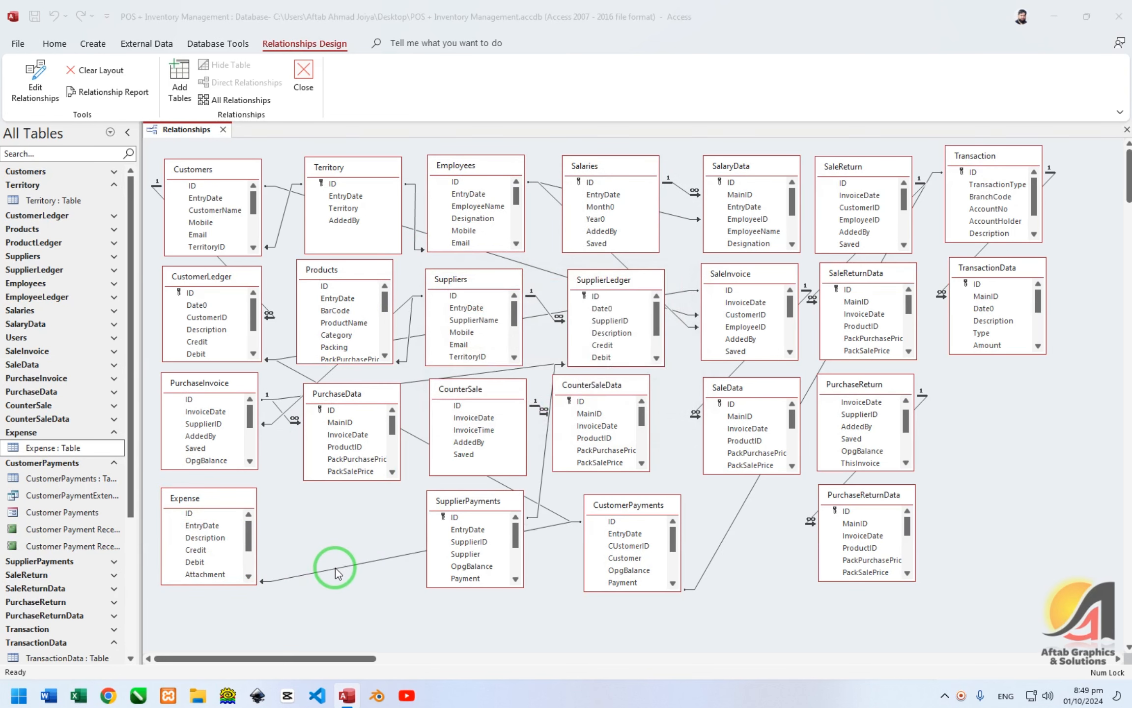
{"action": "key", "text": "Delete"}
{"action": "left_click", "coordinate": [598, 371]}
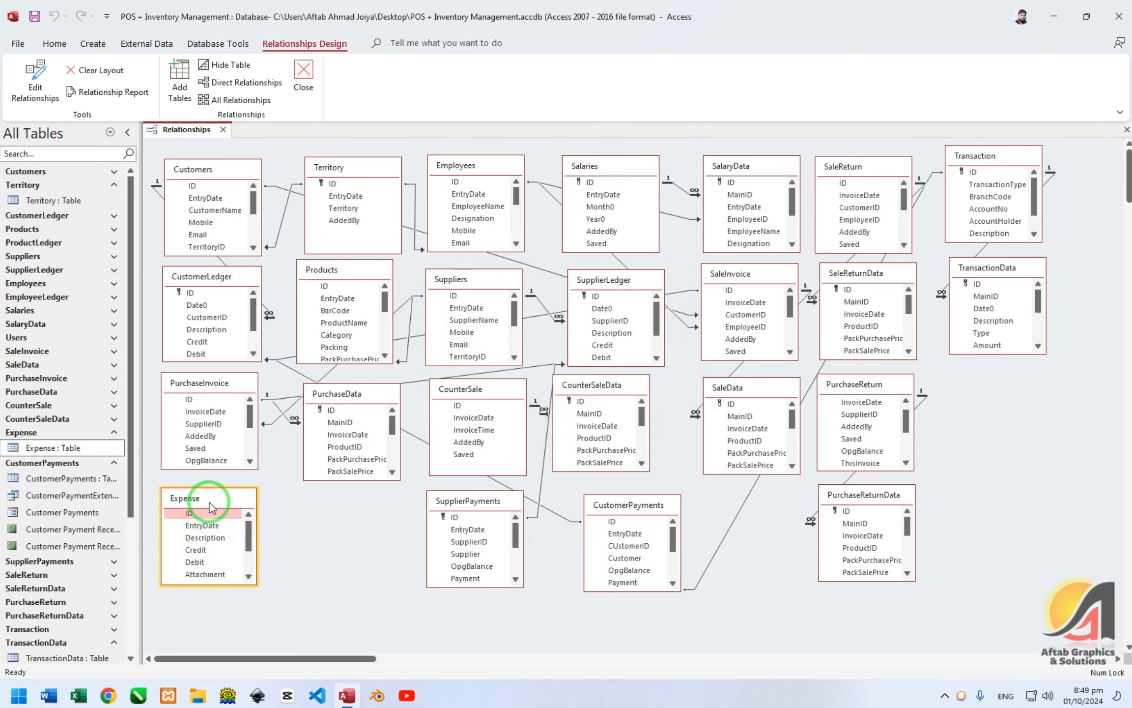
{"action": "key", "text": "Delete"}
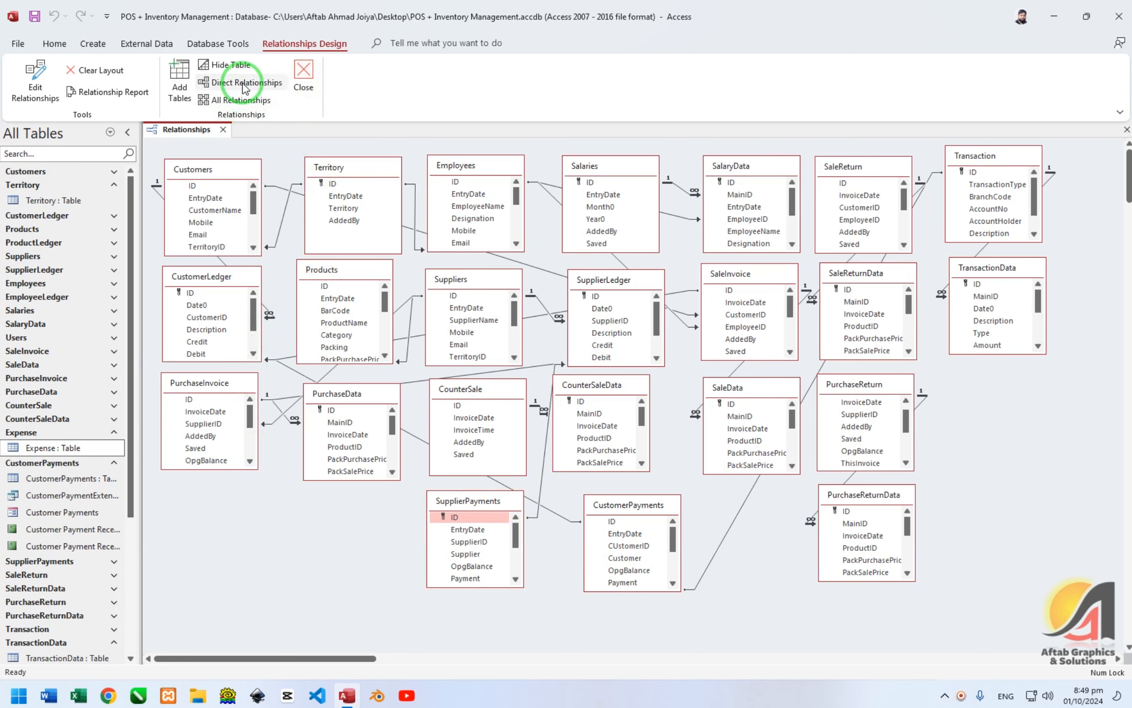
{"action": "left_click", "coordinate": [304, 79]}
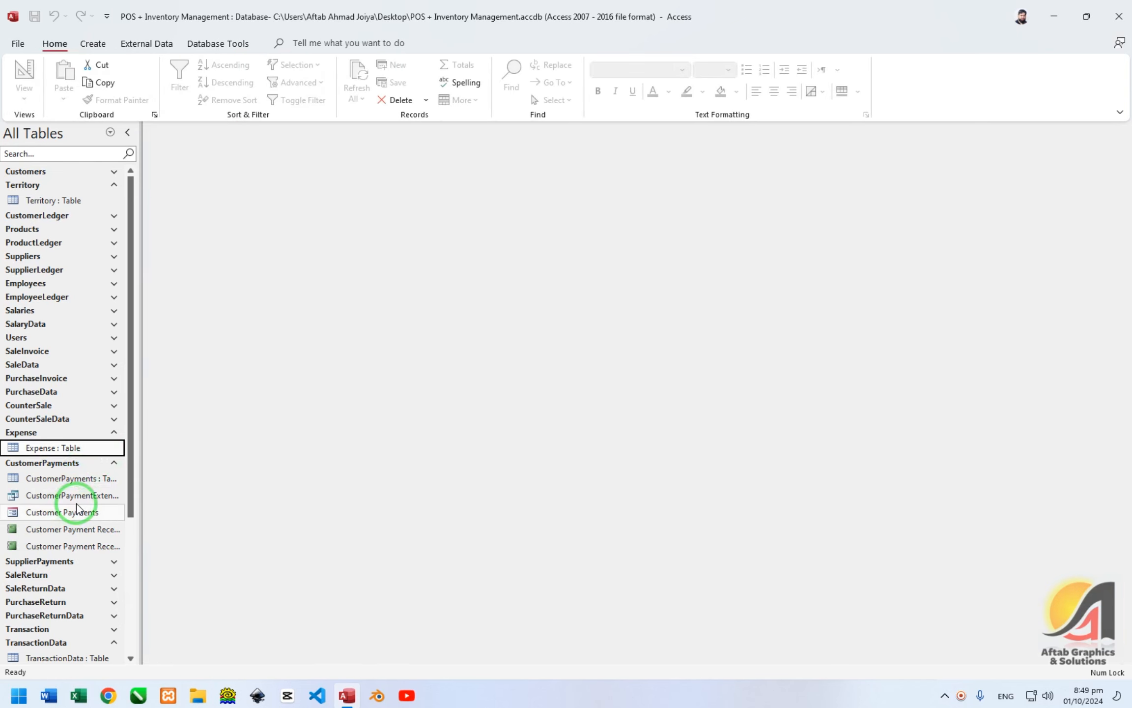
Step: Search the objects for "das", reopen the Dashboard form and show the Customers data entry page
{"action": "scroll", "coordinate": [97, 379], "scroll_direction": "down", "scroll_amount": 5}
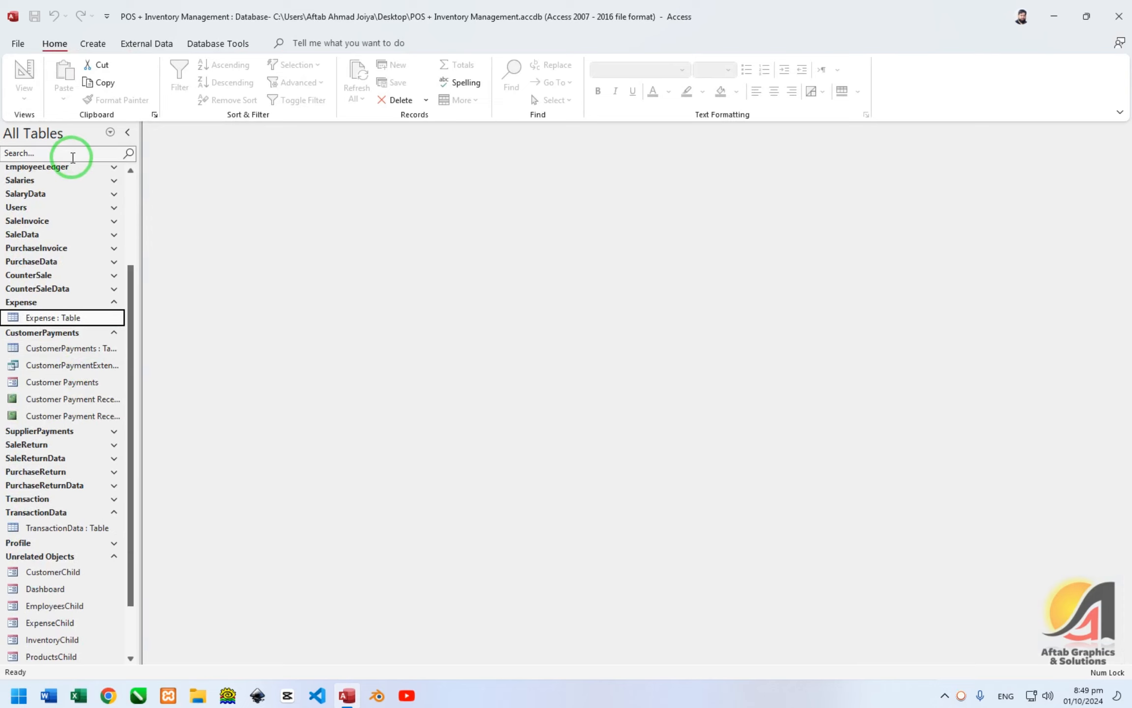
{"action": "left_click", "coordinate": [71, 153]}
{"action": "type", "text": "das"}
{"action": "double_click", "coordinate": [53, 189]}
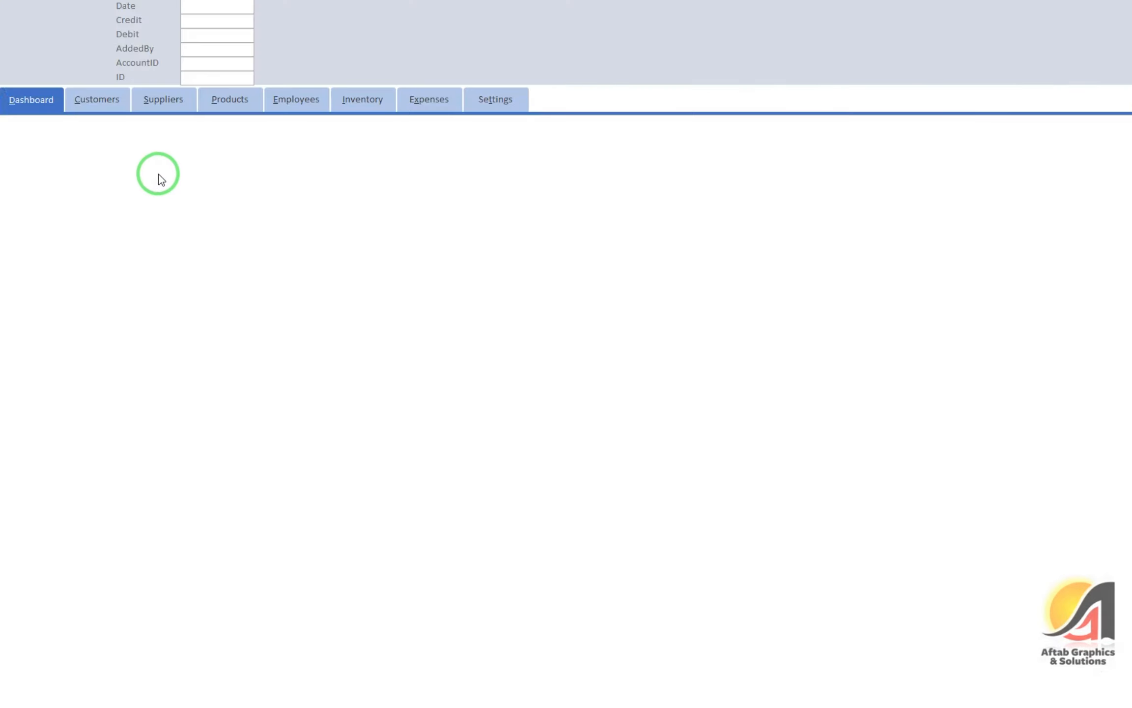
{"action": "left_click", "coordinate": [29, 142]}
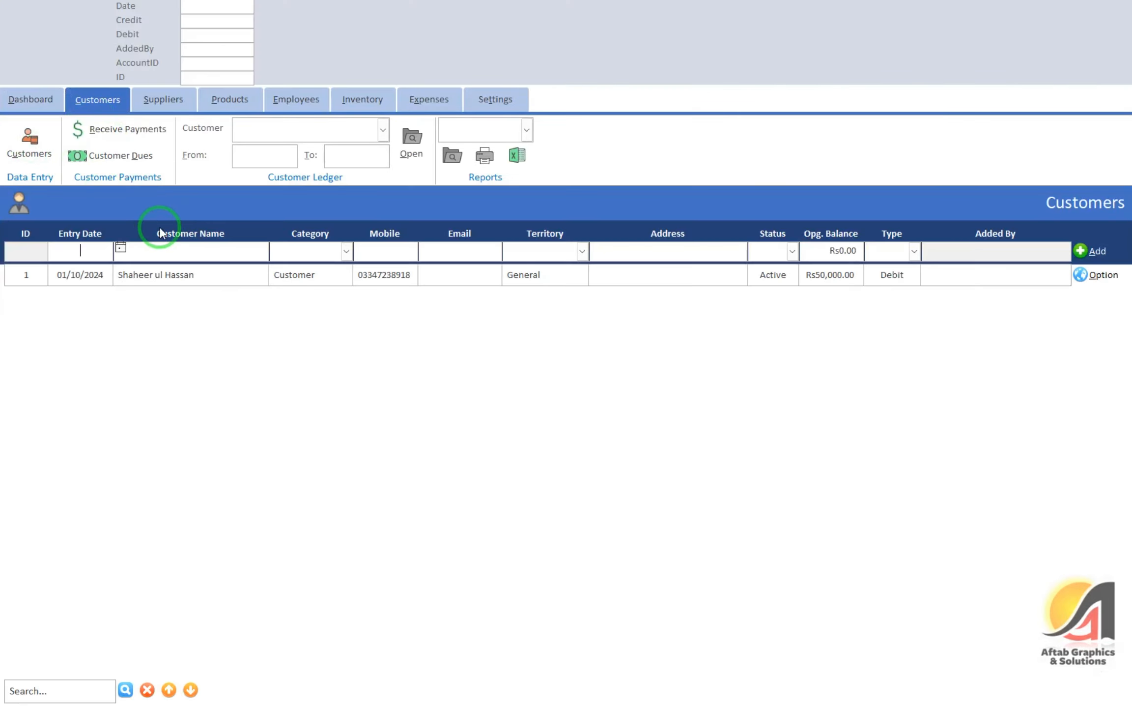
Step: Show the Customer Payments page and delete the existing Rs15,000.00 payment record, confirming the deletion
{"action": "left_click", "coordinate": [103, 129]}
{"action": "left_click", "coordinate": [1129, 282]}
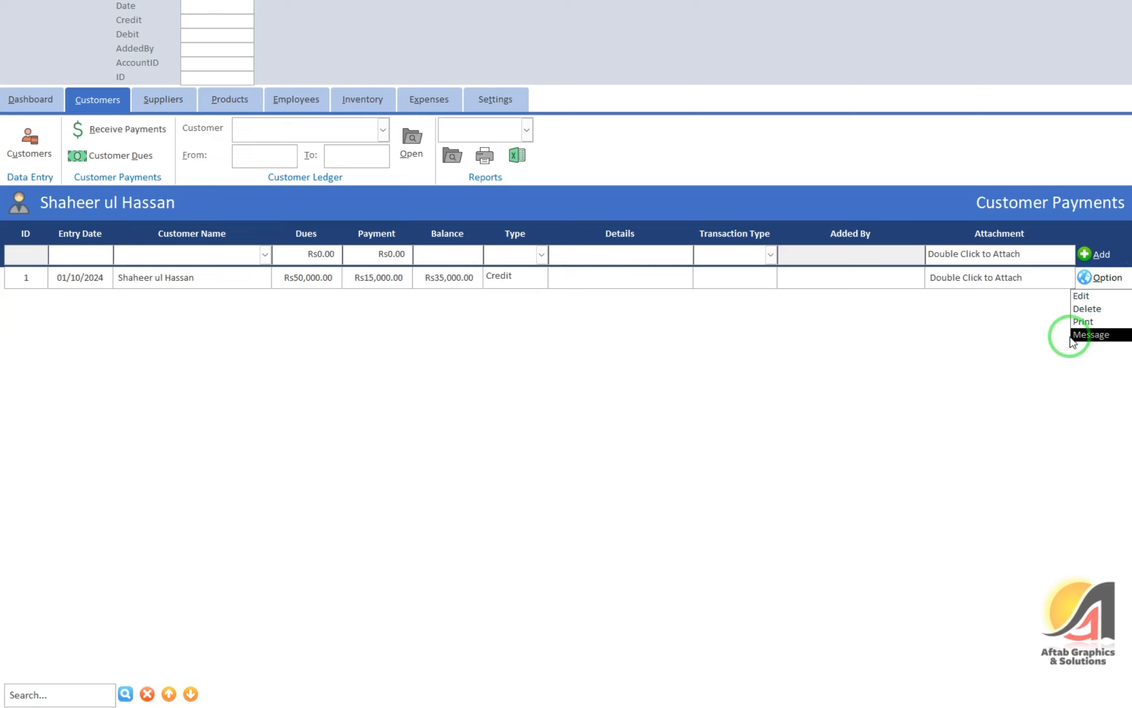
{"action": "left_click", "coordinate": [1090, 306]}
{"action": "left_click", "coordinate": [619, 395]}
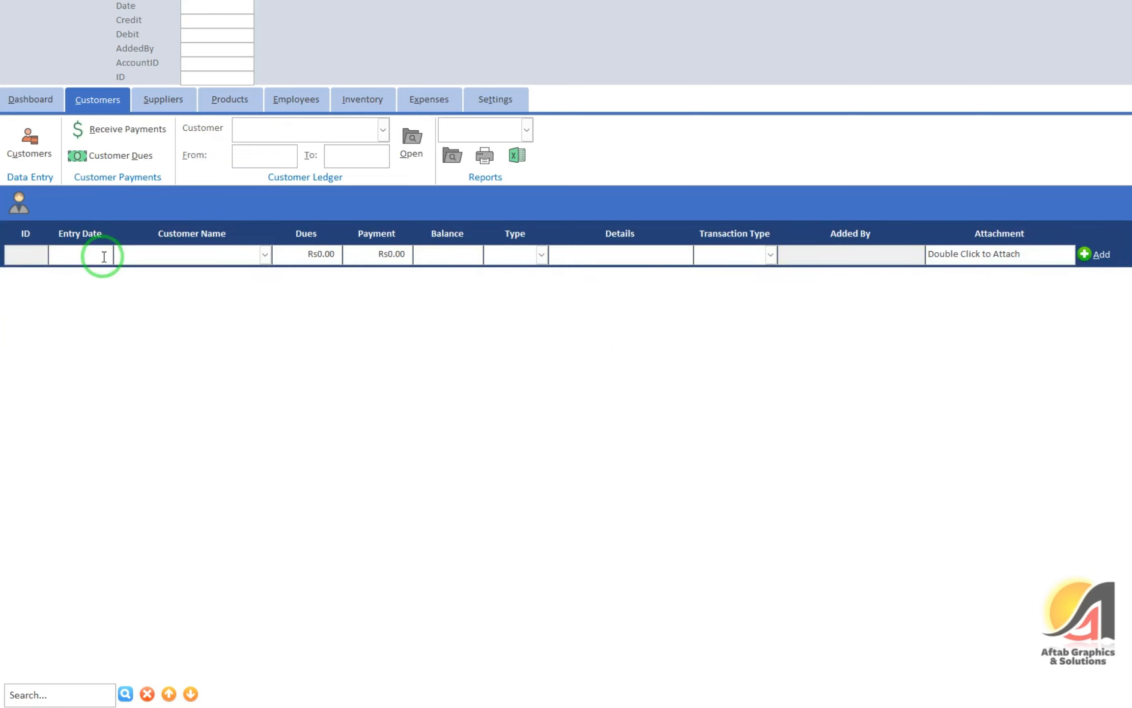
Step: Add a payment dated 01/10/2024 for the existing customer with a payment of 15,000 and type Credit, and confirm appending the row
{"action": "key", "text": "ctrl+semicolon"}
{"action": "key", "text": "Tab"}
{"action": "key", "text": "Down"}
{"action": "key", "text": "Tab"}
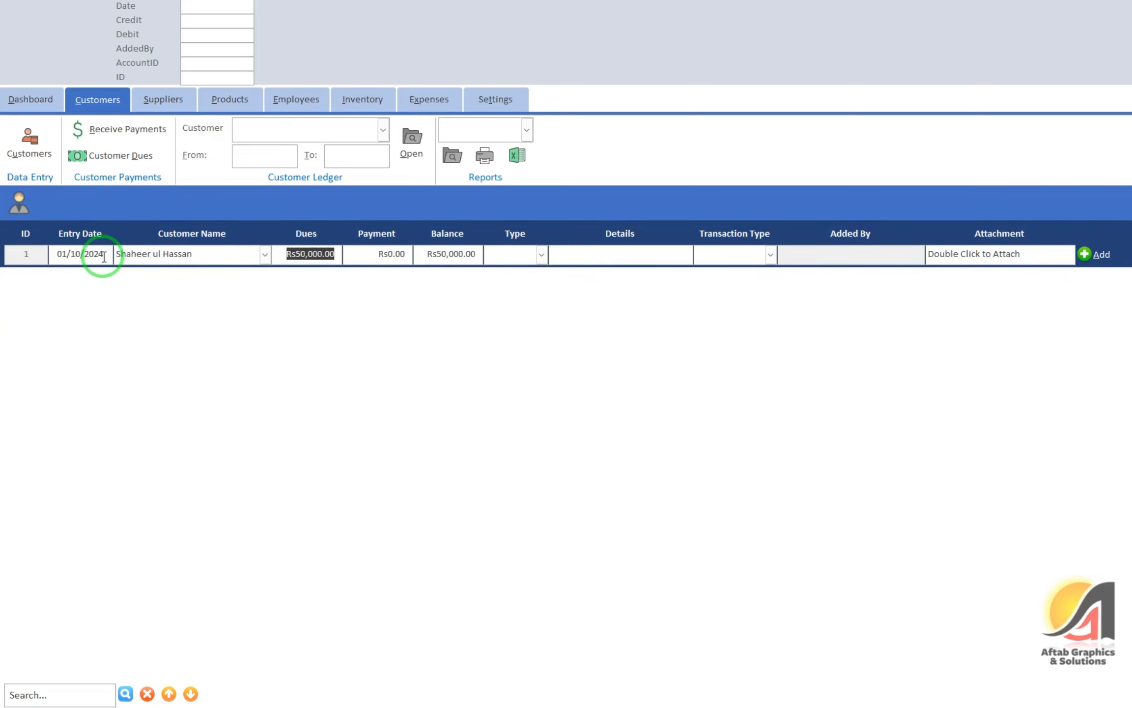
{"action": "type", "text": "15,000"}
{"action": "key", "text": "Tab"}
{"action": "key", "text": "Down"}
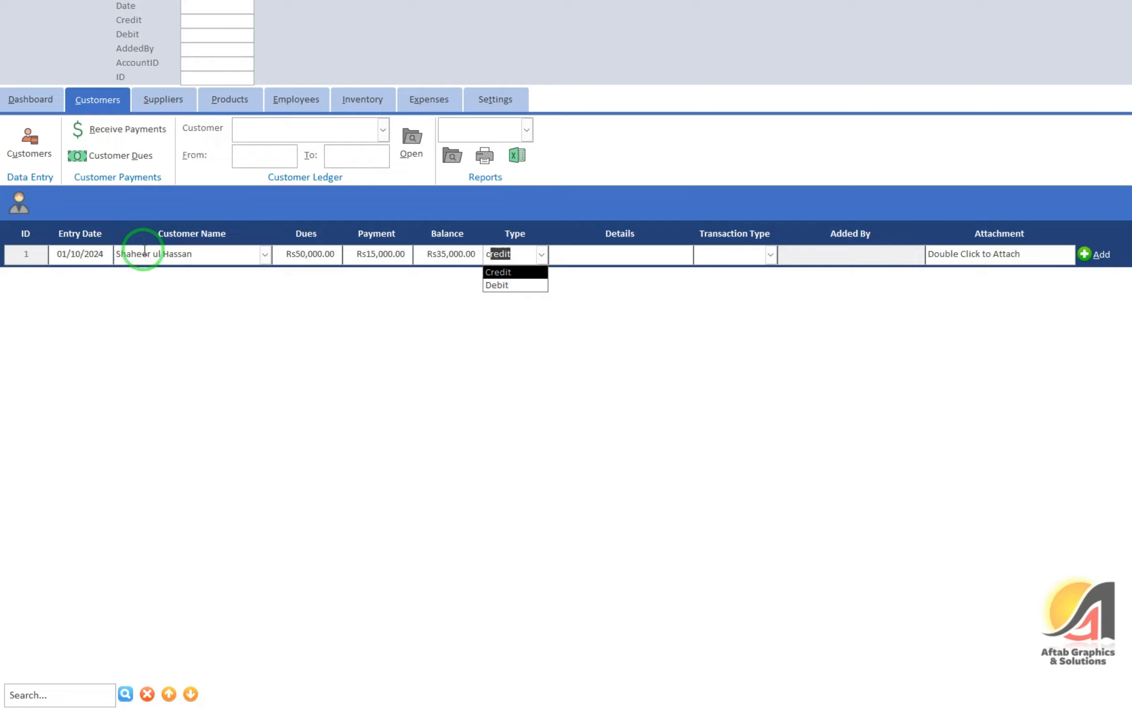
{"action": "key", "text": "Tab"}
{"action": "left_click", "coordinate": [1101, 254]}
{"action": "left_click", "coordinate": [595, 392]}
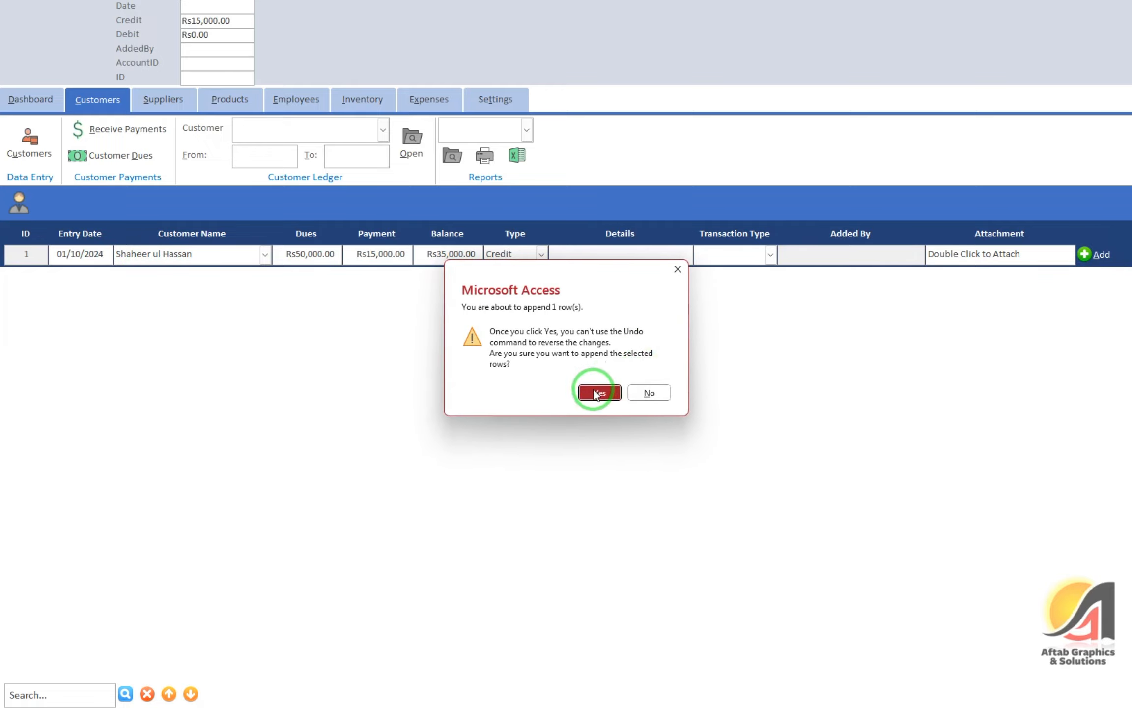
{"action": "left_click", "coordinate": [590, 388]}
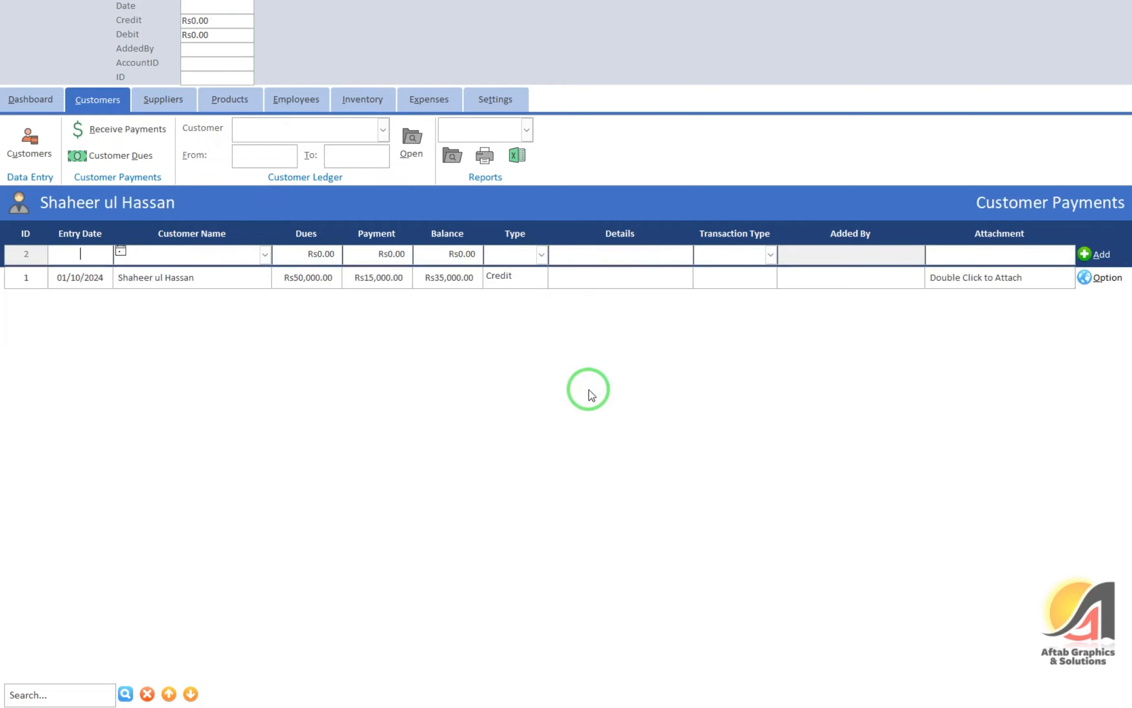
Step: Close the Dashboard form, check the Expense table for the new customer payment row and close the table
{"action": "right_click", "coordinate": [437, 57]}
{"action": "left_click", "coordinate": [442, 173]}
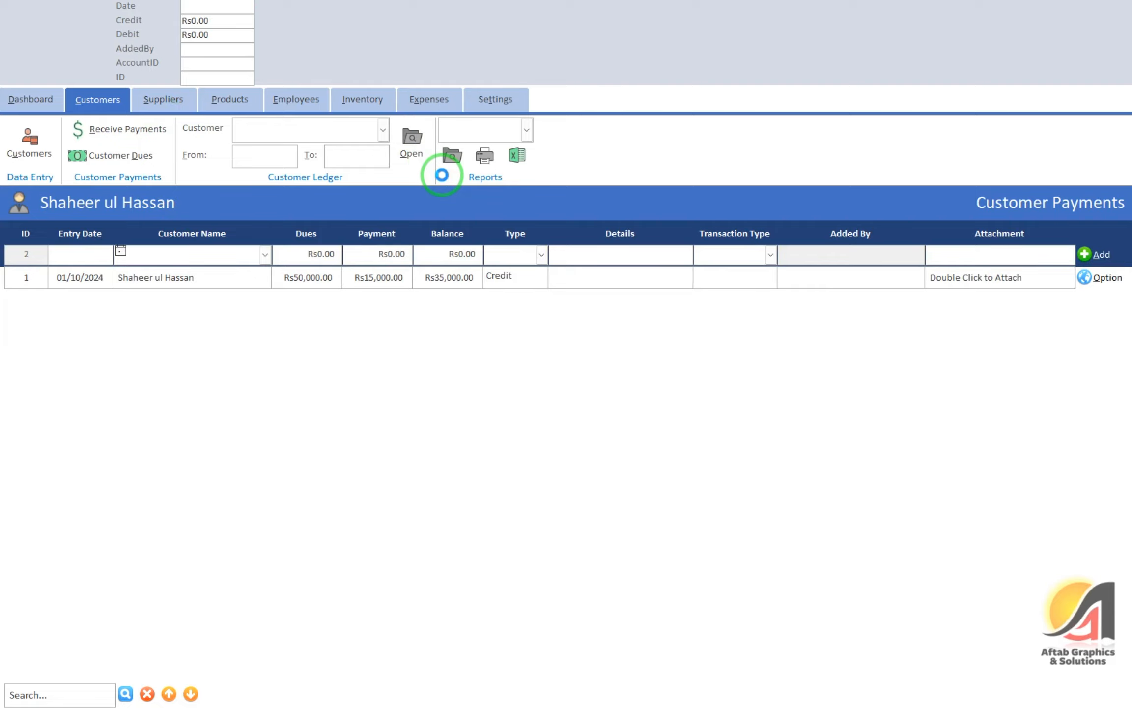
{"action": "left_click", "coordinate": [128, 154]}
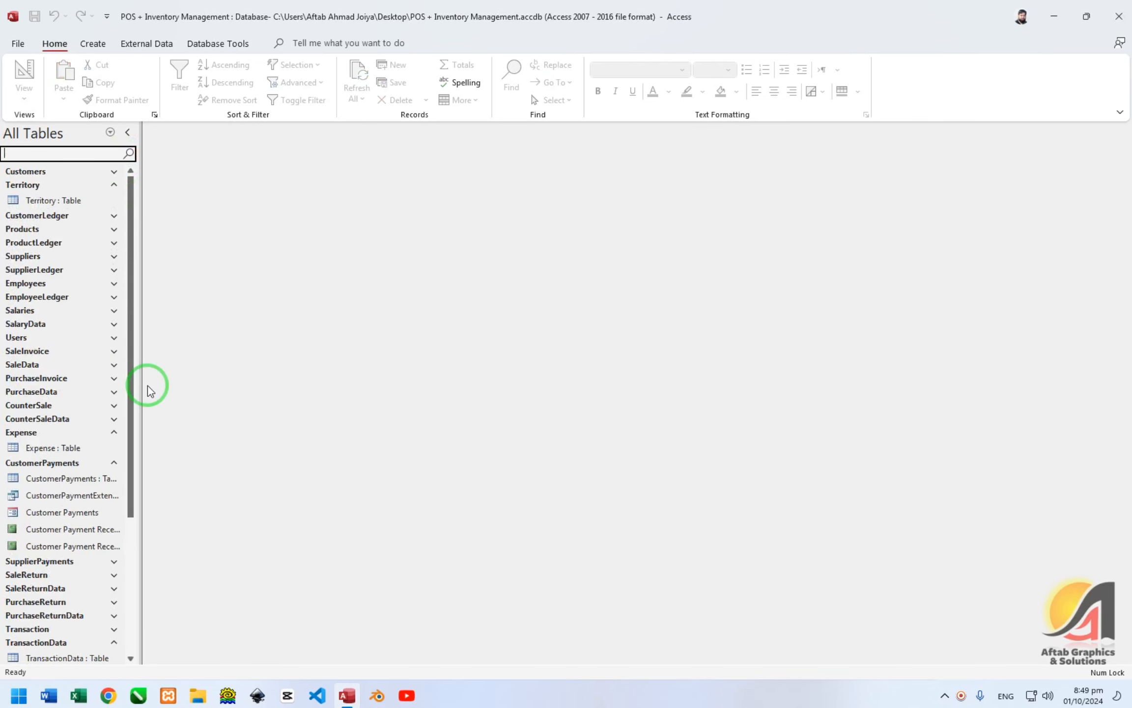
{"action": "double_click", "coordinate": [52, 447]}
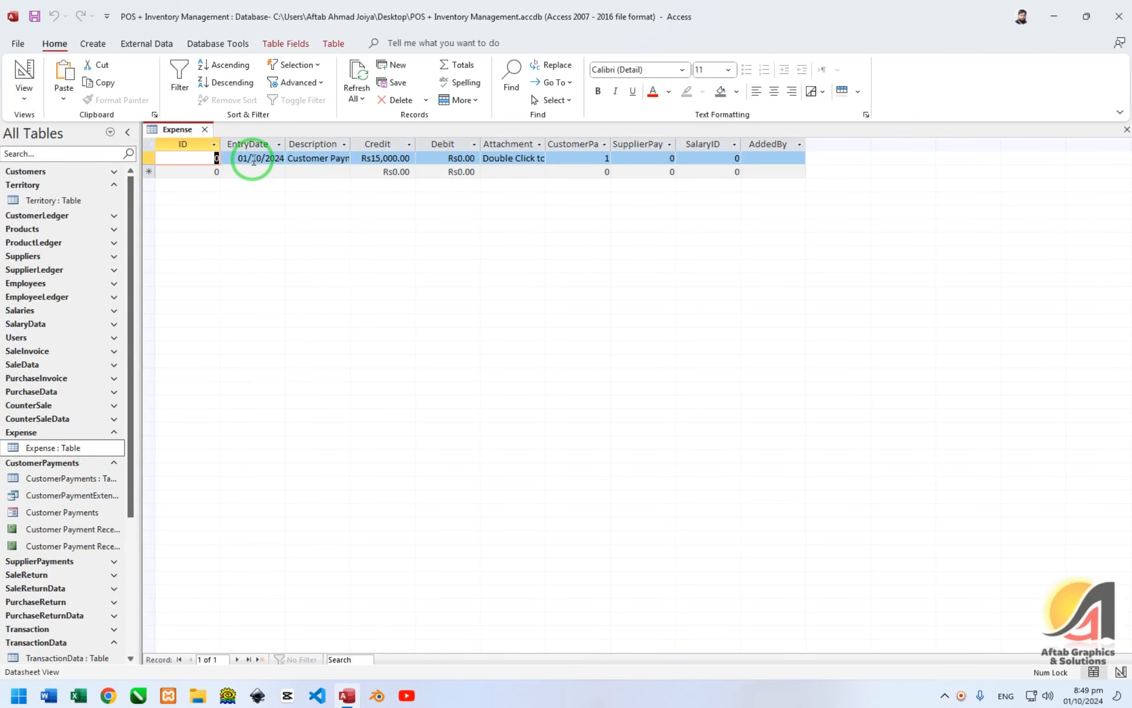
{"action": "left_click", "coordinate": [523, 157]}
{"action": "key", "text": "ctrl+w"}
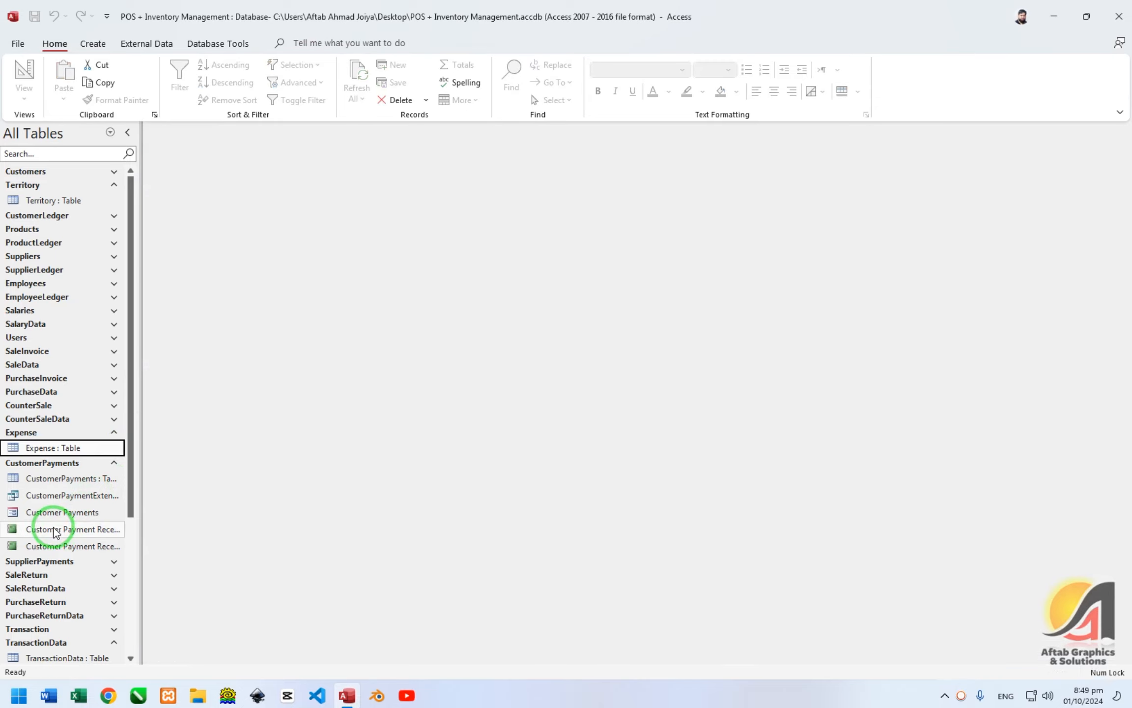
Step: Open the Add button's code in the Customer Payments form design and delete the DoCmd.SetWarnings True line before DoCmd.RunSQL strExpense
{"action": "right_click", "coordinate": [59, 507]}
{"action": "left_click", "coordinate": [99, 334]}
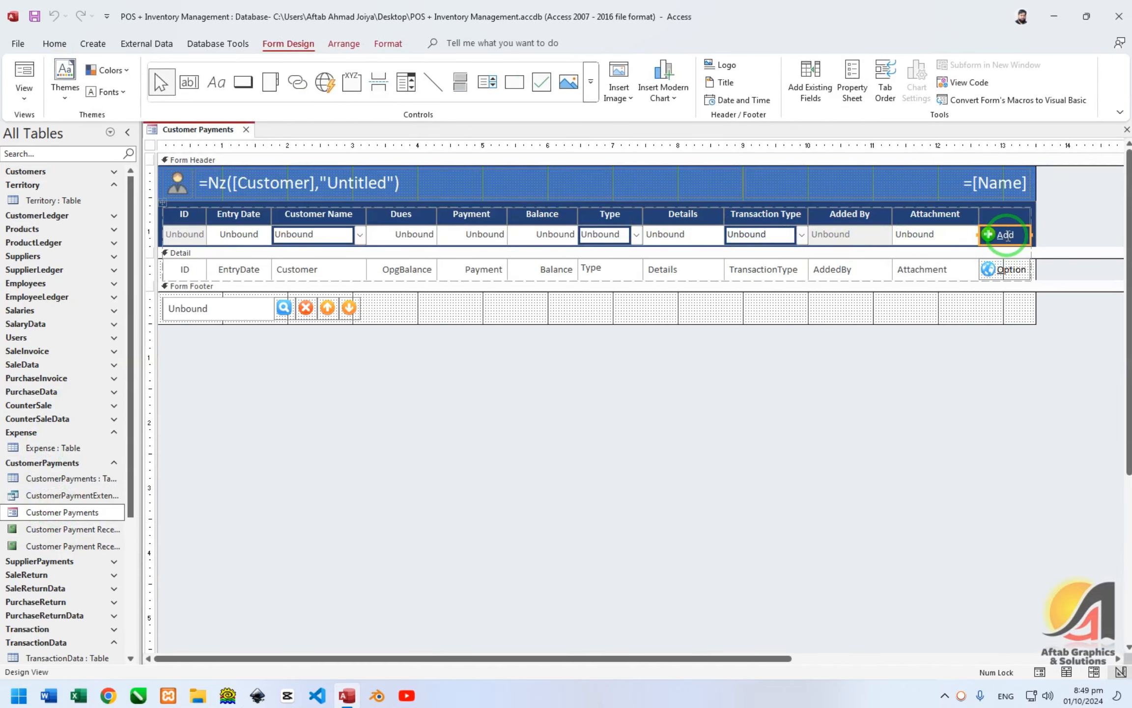
{"action": "left_click", "coordinate": [1113, 215]}
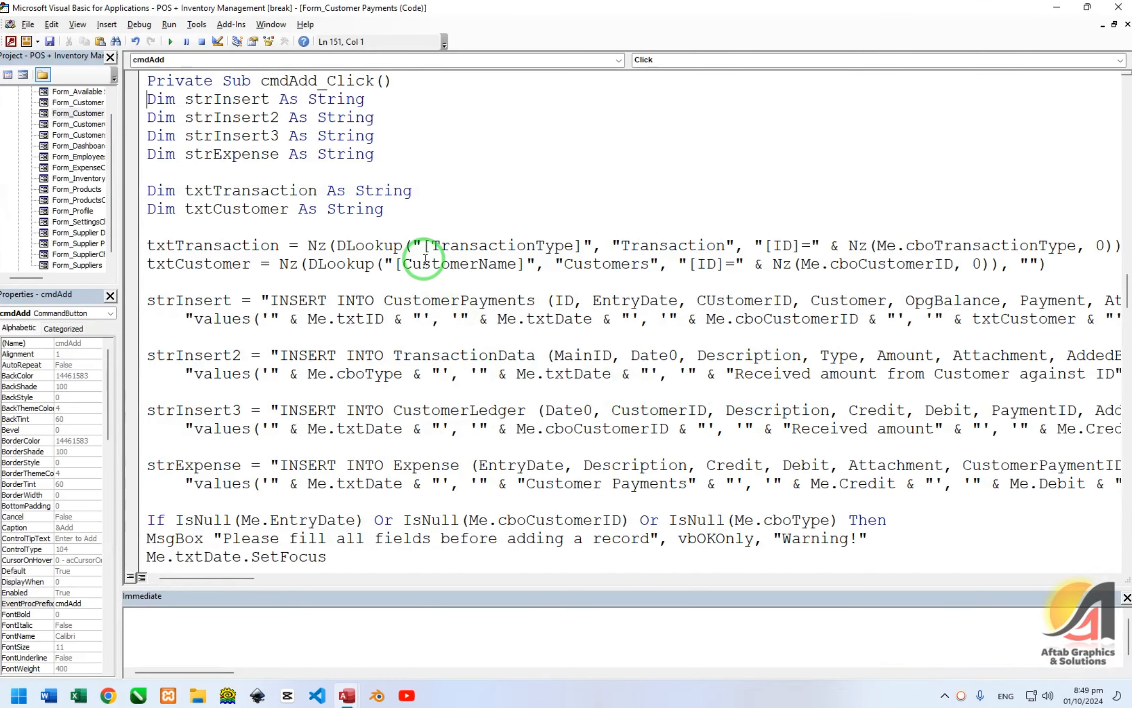
{"action": "scroll", "coordinate": [424, 265], "scroll_direction": "down", "scroll_amount": 8}
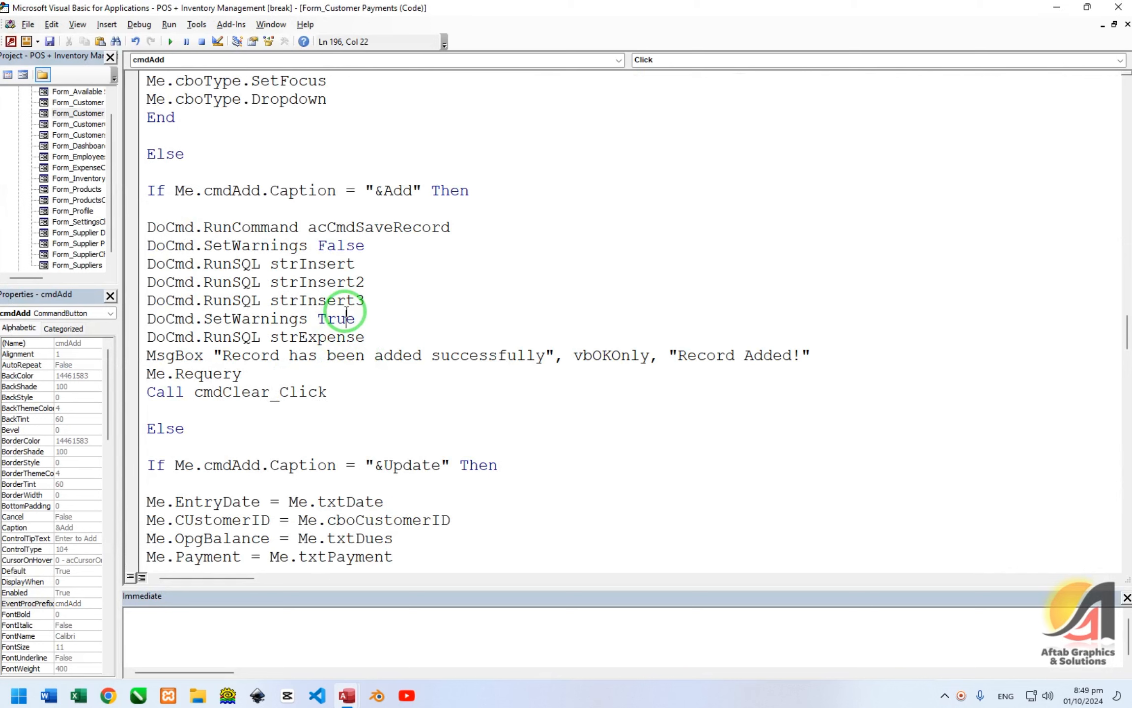
{"action": "key", "text": "Home"}
{"action": "key", "text": "shift+End"}
{"action": "key", "text": "Delete"}
{"action": "key", "text": "Delete"}
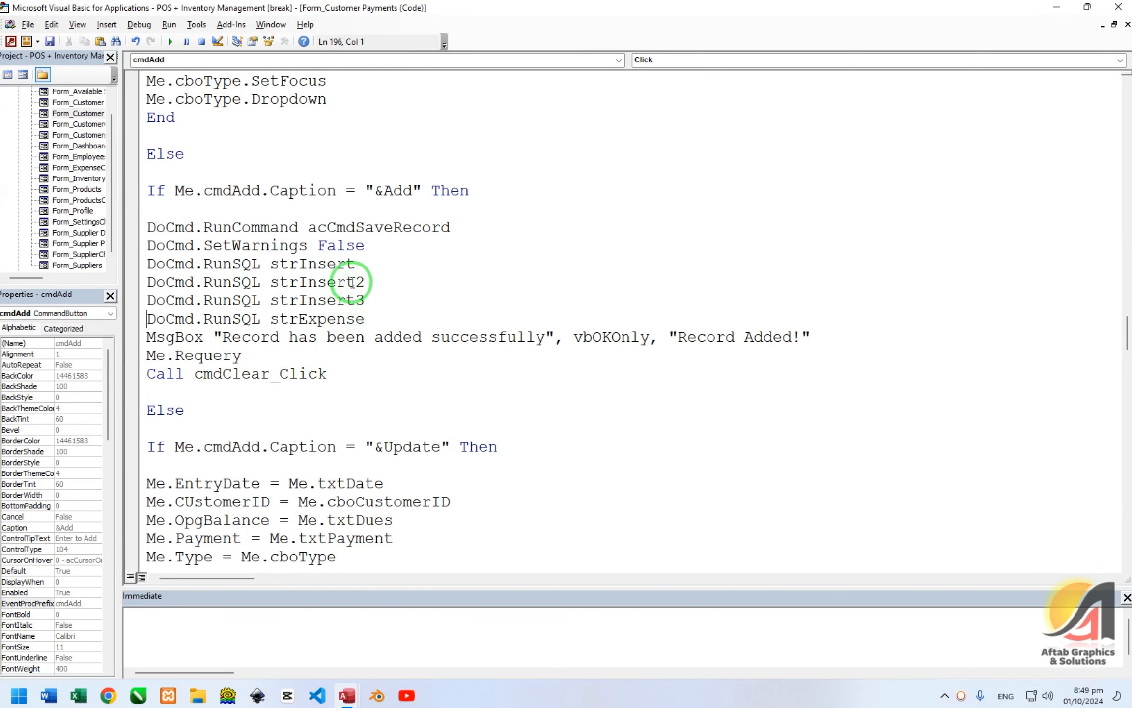
Step: Review the INSERT statements for CustomerPayments, TransactionData, CustomerLedger and Expense in the Add button's code
{"action": "scroll", "coordinate": [349, 282], "scroll_direction": "up", "scroll_amount": 11}
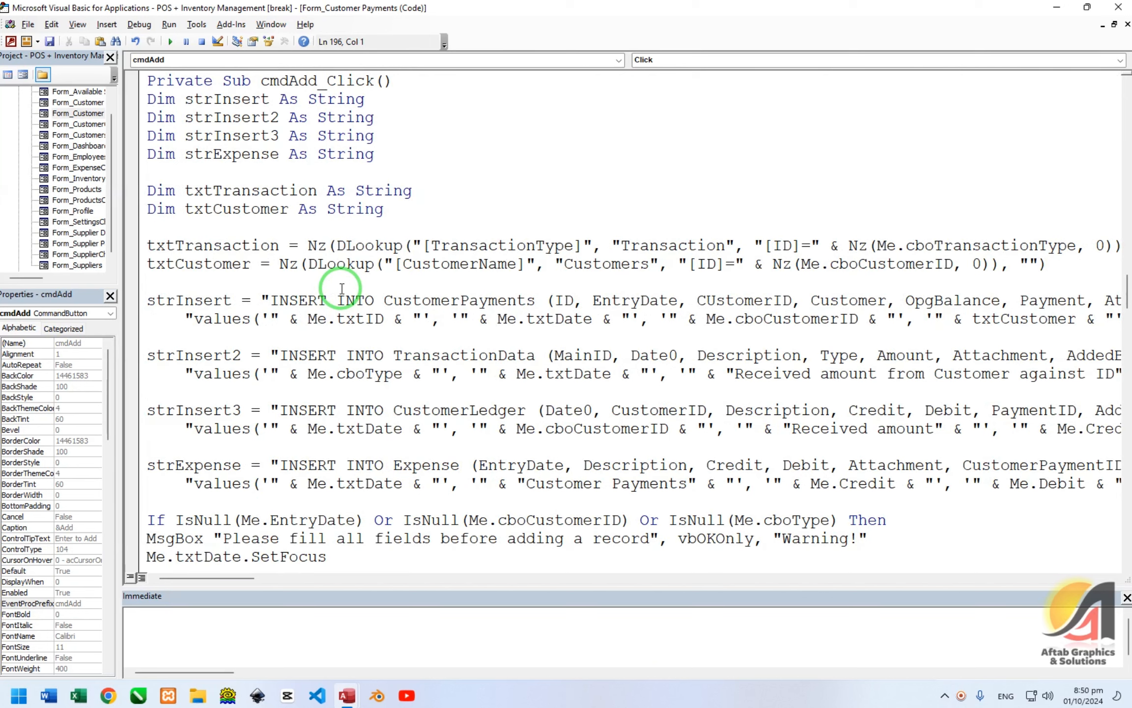
{"action": "left_click_drag", "start_coordinate": [355, 300], "coordinate": [566, 318]}
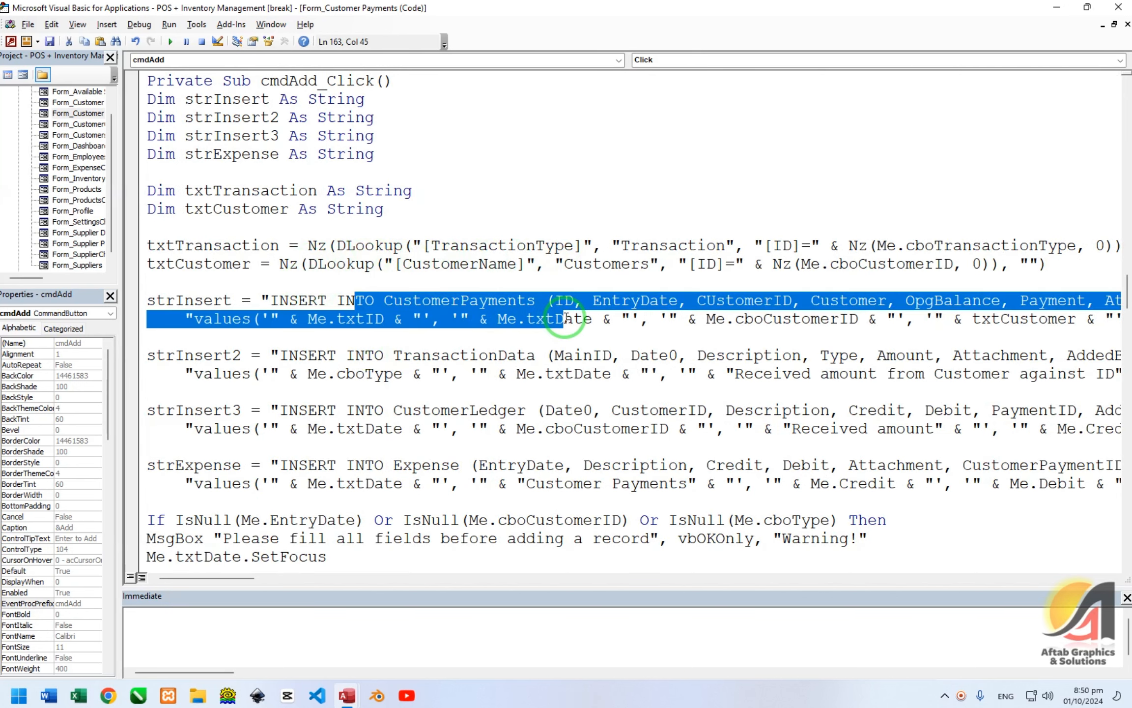
{"action": "scroll", "coordinate": [562, 318], "scroll_direction": "down", "scroll_amount": 2}
{"action": "left_click_drag", "start_coordinate": [412, 263], "coordinate": [564, 264]}
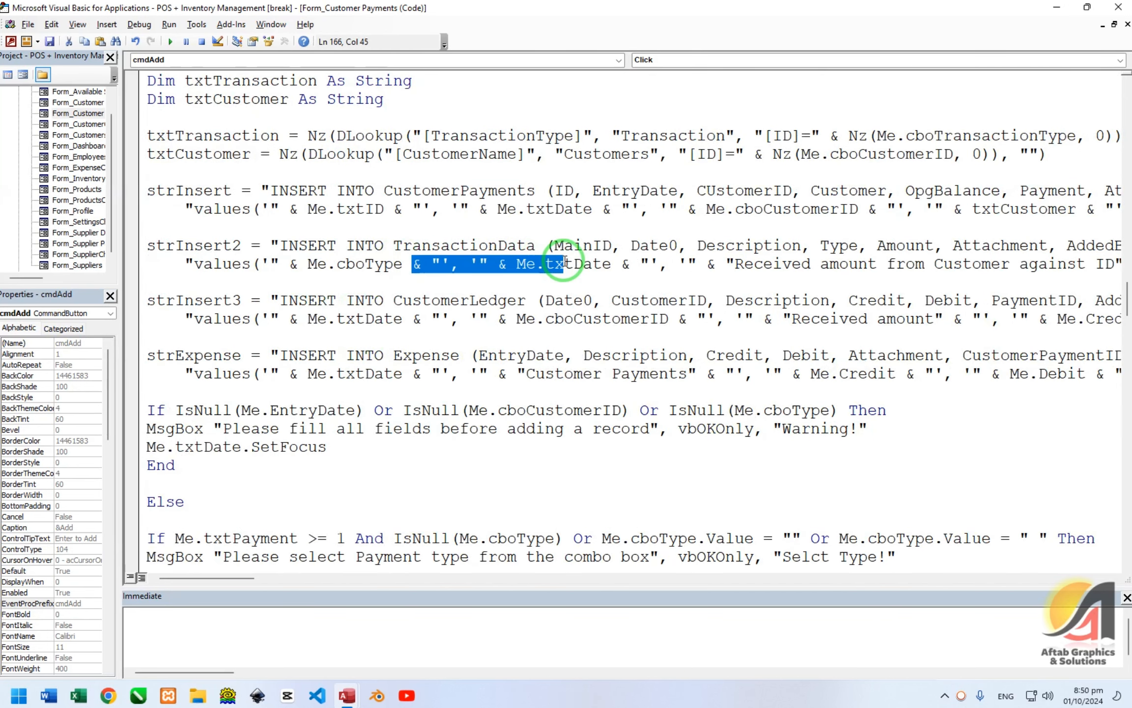
{"action": "left_click_drag", "start_coordinate": [392, 191], "coordinate": [549, 202]}
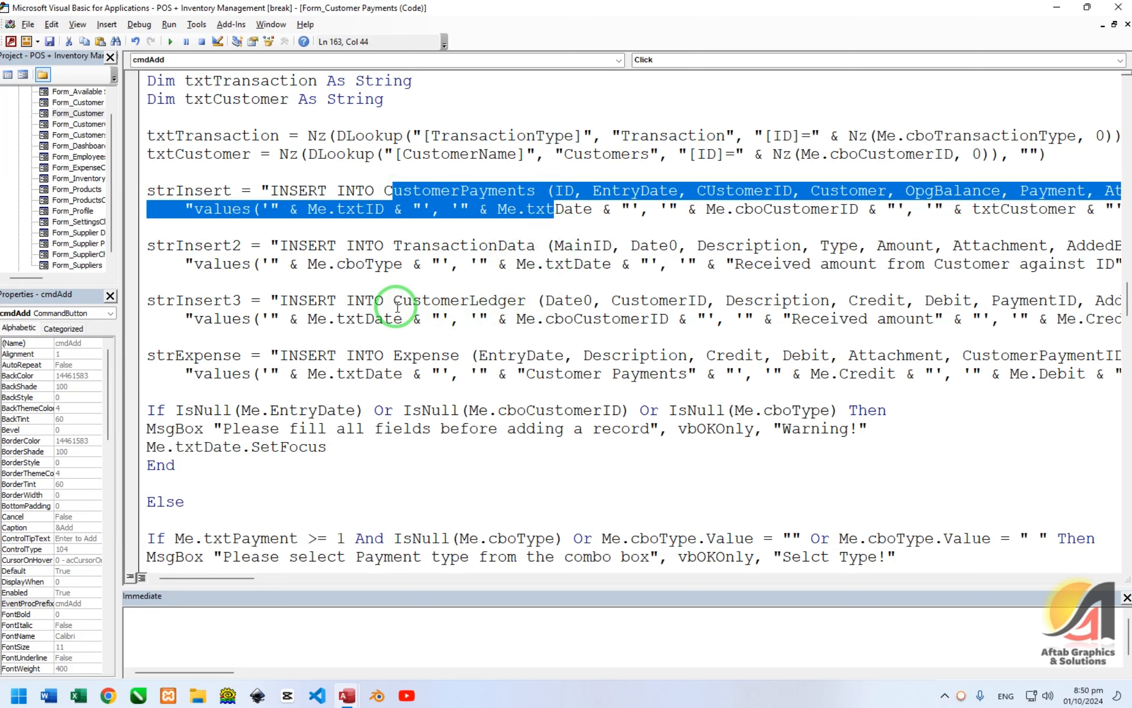
{"action": "left_click_drag", "start_coordinate": [396, 304], "coordinate": [576, 307]}
{"action": "left_click_drag", "start_coordinate": [365, 359], "coordinate": [505, 376]}
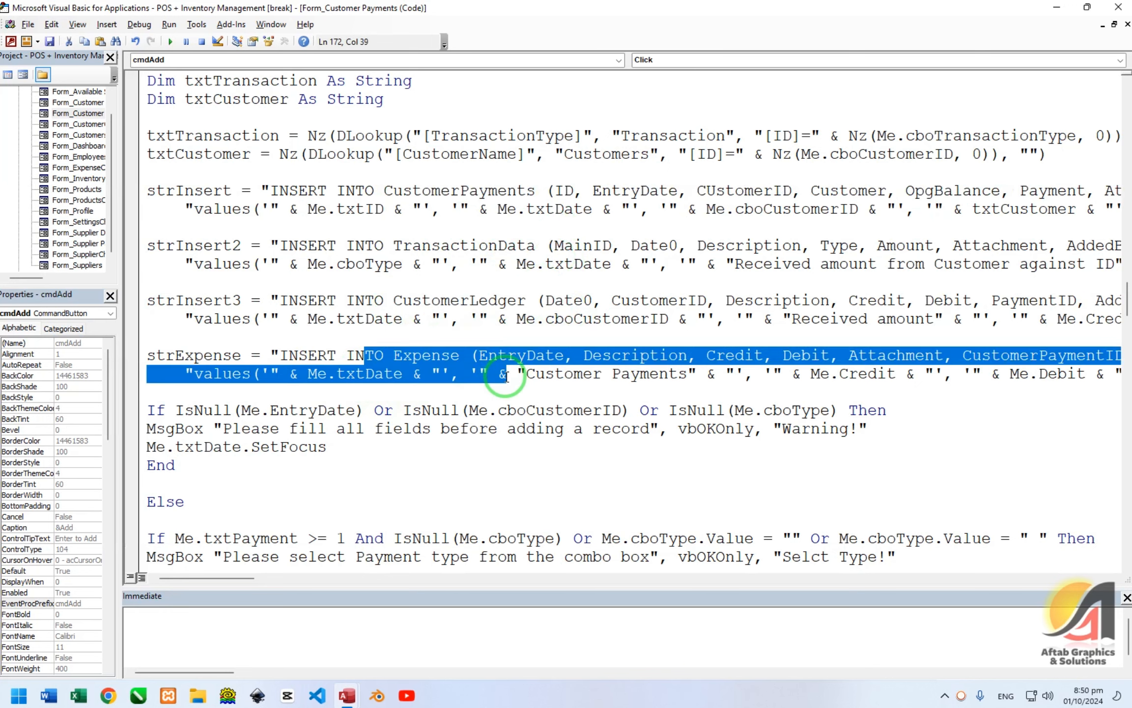
Step: Examine the update branch's CustomerLedger statement against the TransactionData and Expense inserts, and close the code and the Customer Payments form
{"action": "scroll", "coordinate": [505, 450], "scroll_direction": "down", "scroll_amount": 13}
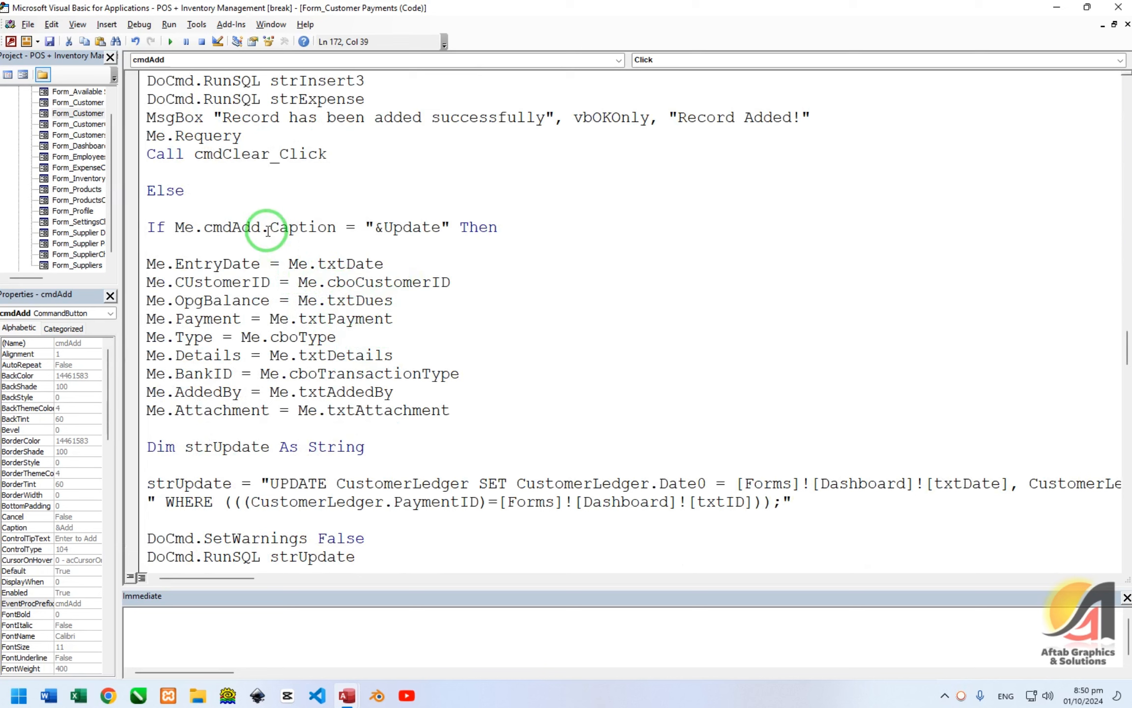
{"action": "left_click_drag", "start_coordinate": [269, 228], "coordinate": [476, 377]}
{"action": "left_click_drag", "start_coordinate": [337, 485], "coordinate": [507, 507]}
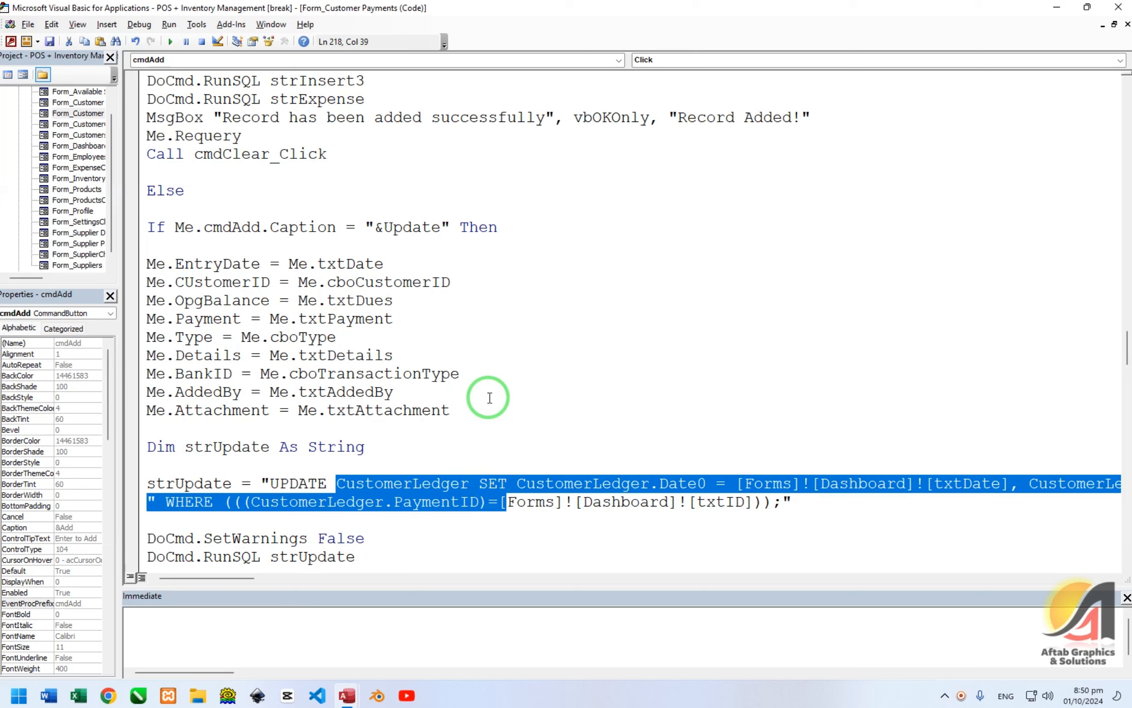
{"action": "scroll", "coordinate": [490, 398], "scroll_direction": "up", "scroll_amount": 10}
{"action": "scroll", "coordinate": [490, 399], "scroll_direction": "up", "scroll_amount": 1}
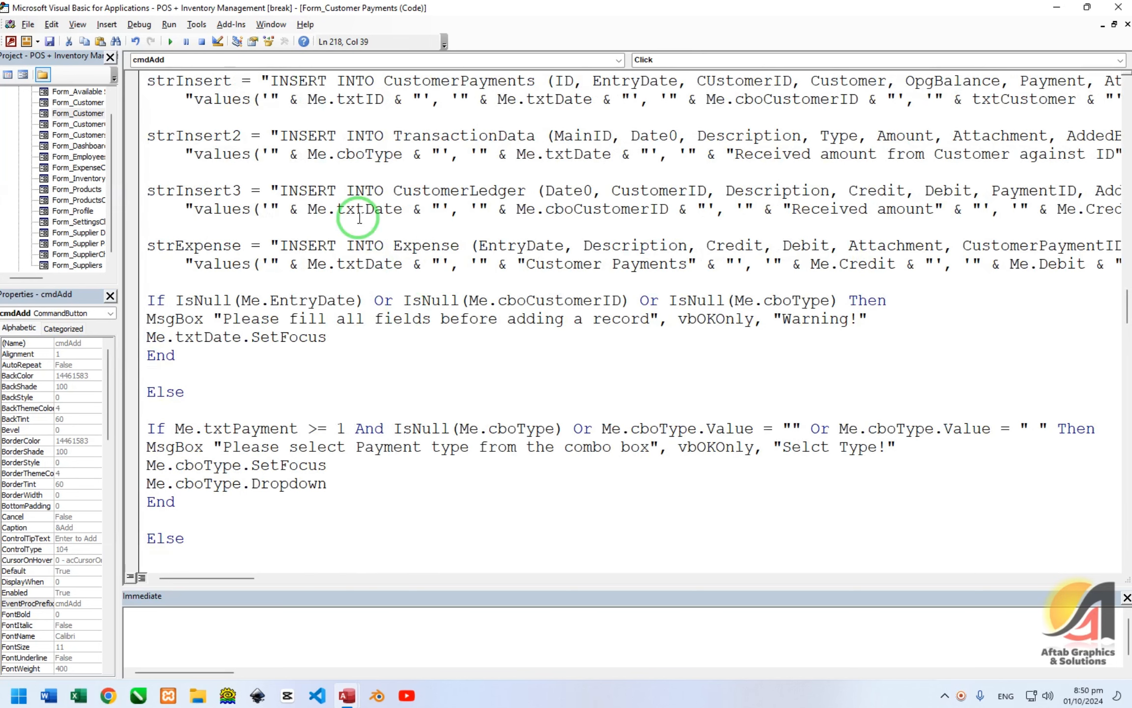
{"action": "left_click_drag", "start_coordinate": [374, 136], "coordinate": [575, 152]}
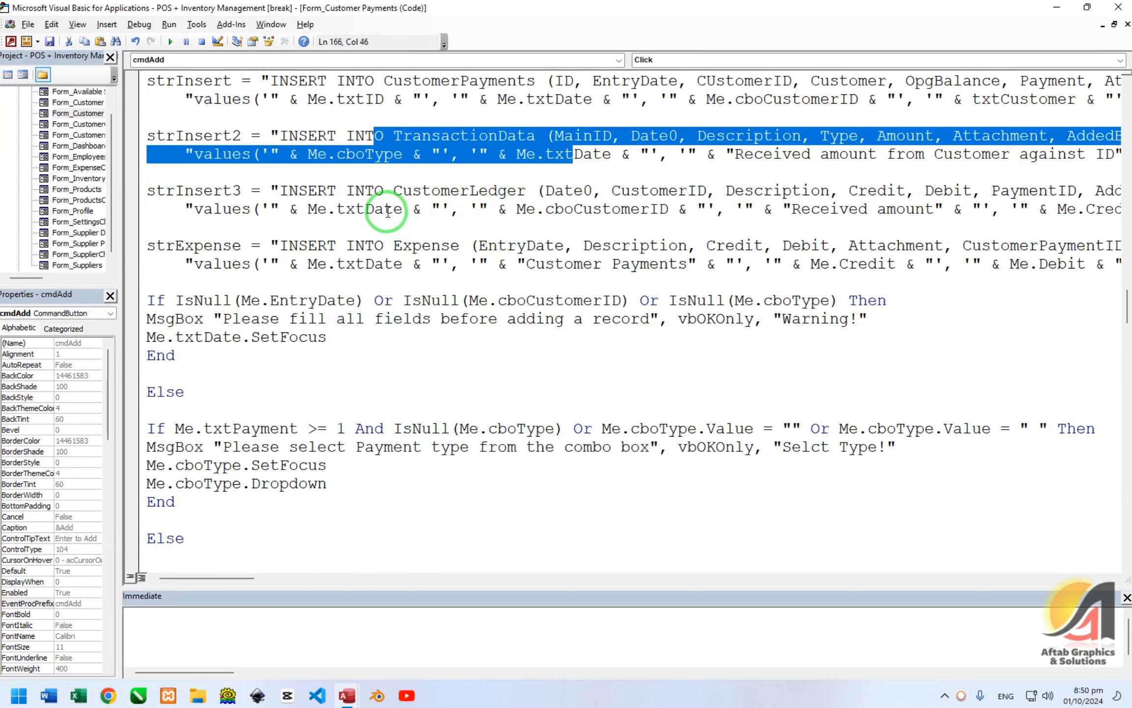
{"action": "left_click_drag", "start_coordinate": [385, 246], "coordinate": [526, 266]}
{"action": "left_click", "coordinate": [420, 260]}
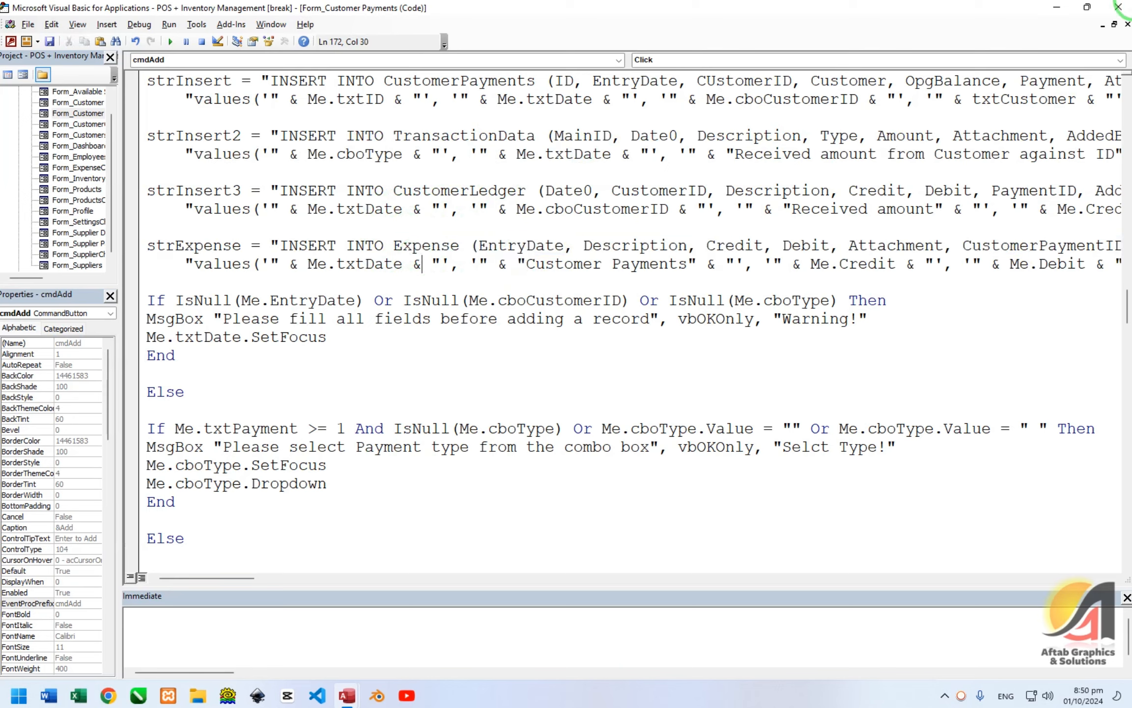
{"action": "left_click", "coordinate": [1122, 7]}
{"action": "left_click", "coordinate": [246, 130]}
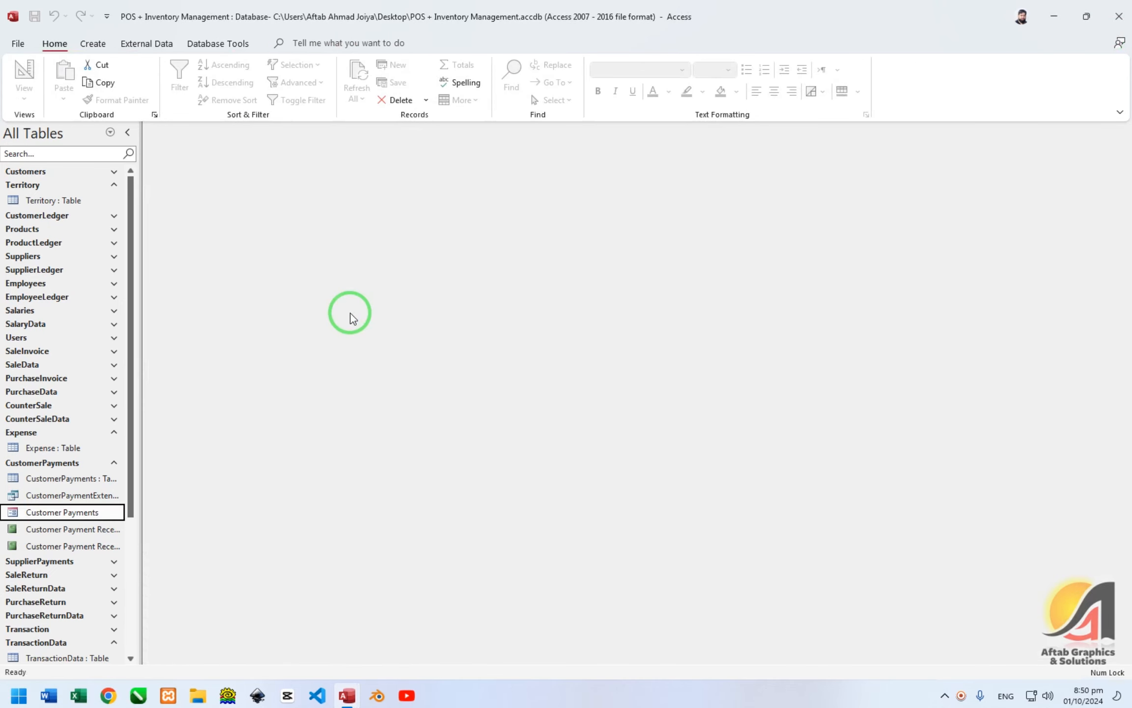
Step: Create an update query in design view with the TransactionData table, enlarge its field list and hide the query's properties
{"action": "left_click", "coordinate": [93, 44]}
{"action": "left_click", "coordinate": [223, 81]}
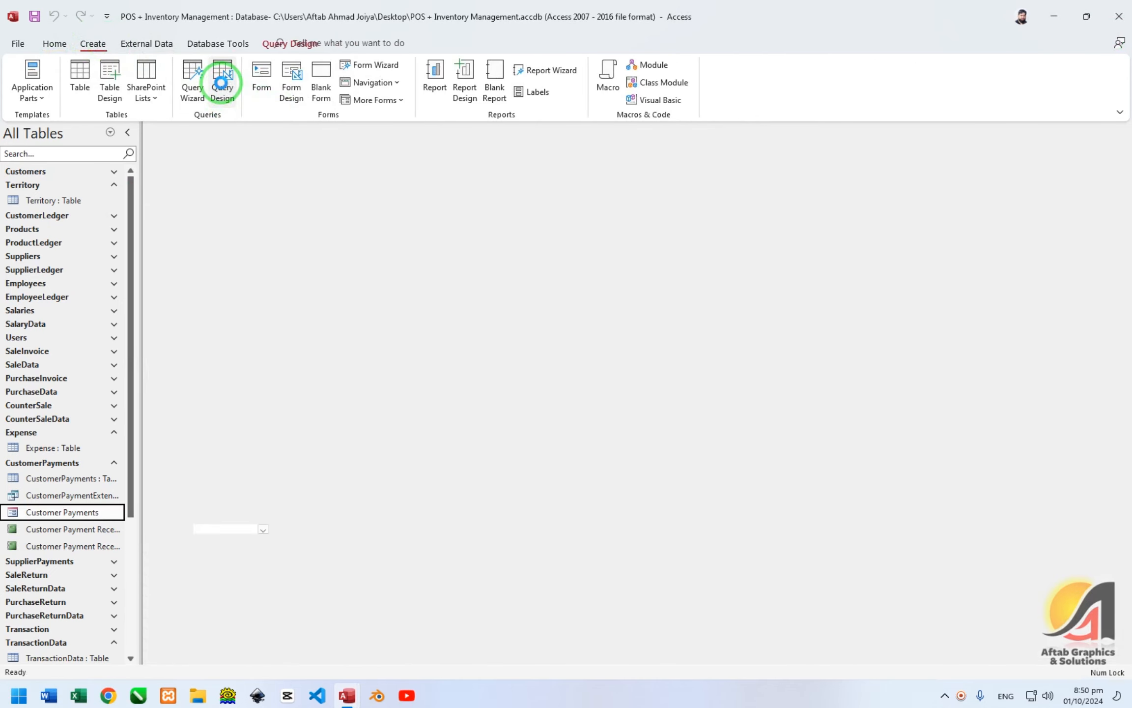
{"action": "left_click_drag", "start_coordinate": [127, 253], "coordinate": [134, 406]}
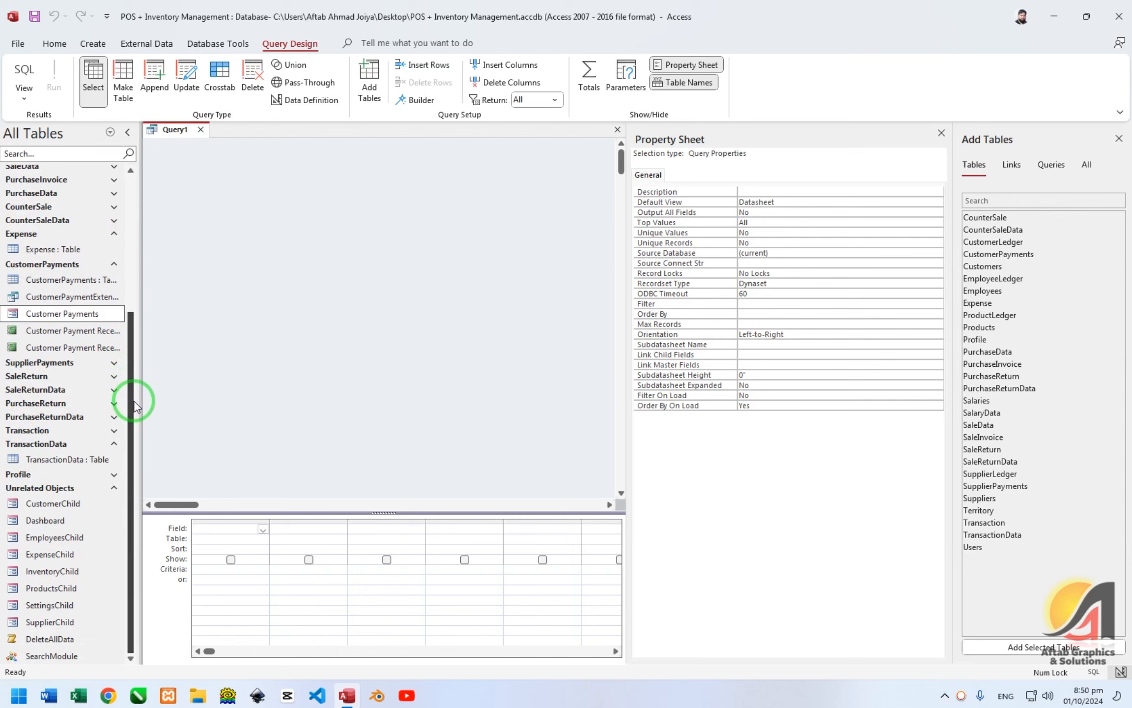
{"action": "left_click_drag", "start_coordinate": [68, 459], "coordinate": [242, 166]}
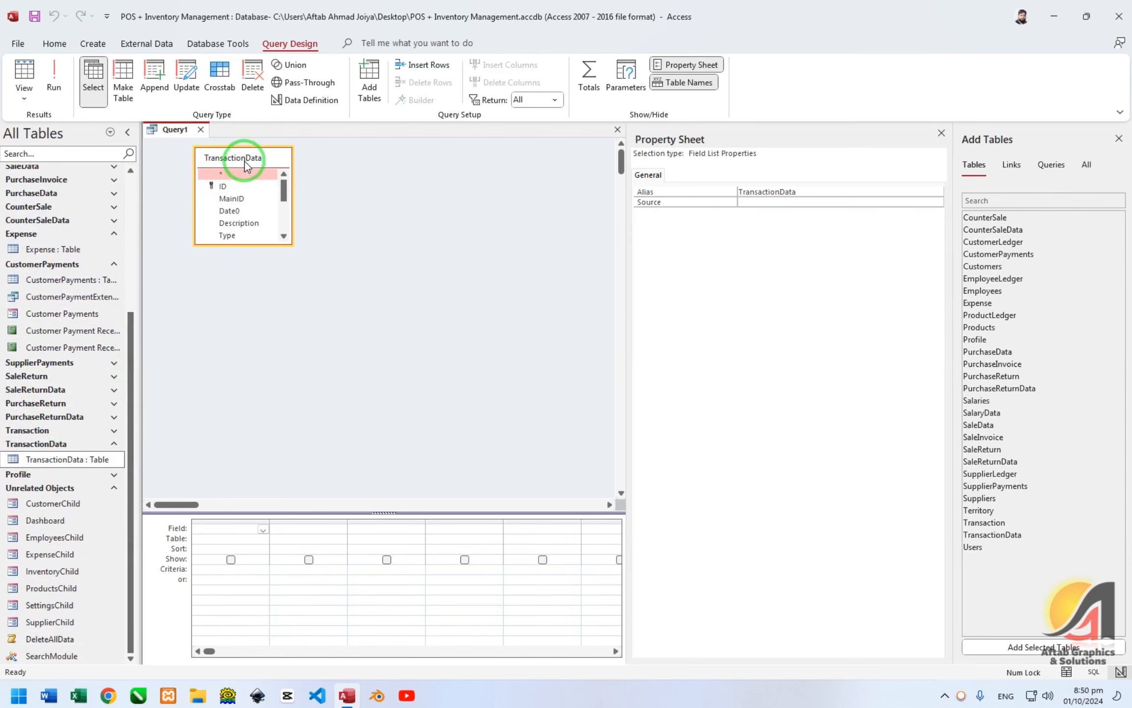
{"action": "left_click_drag", "start_coordinate": [295, 245], "coordinate": [389, 391]}
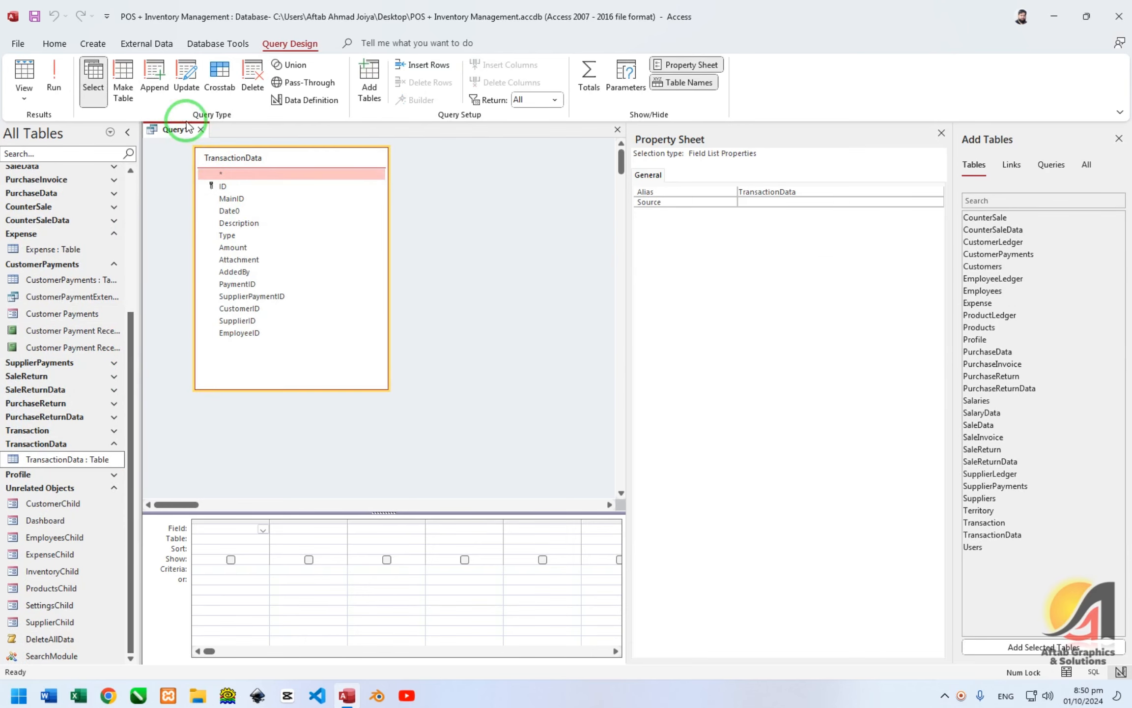
{"action": "left_click", "coordinate": [186, 81]}
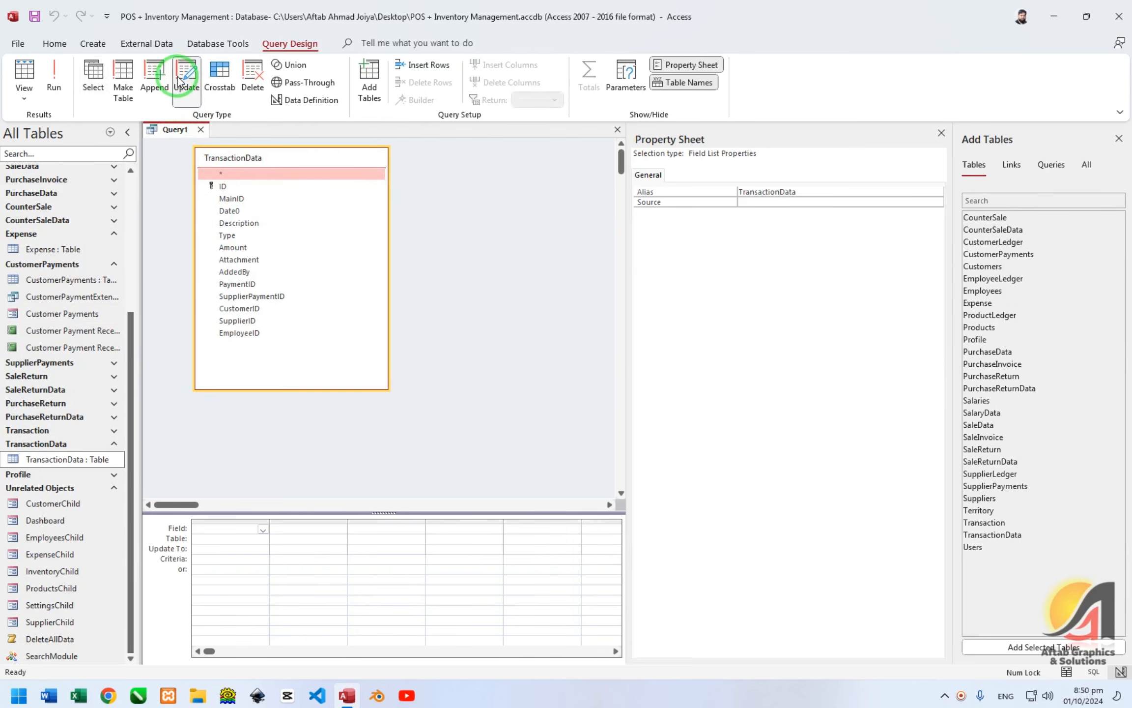
{"action": "left_click", "coordinate": [941, 133]}
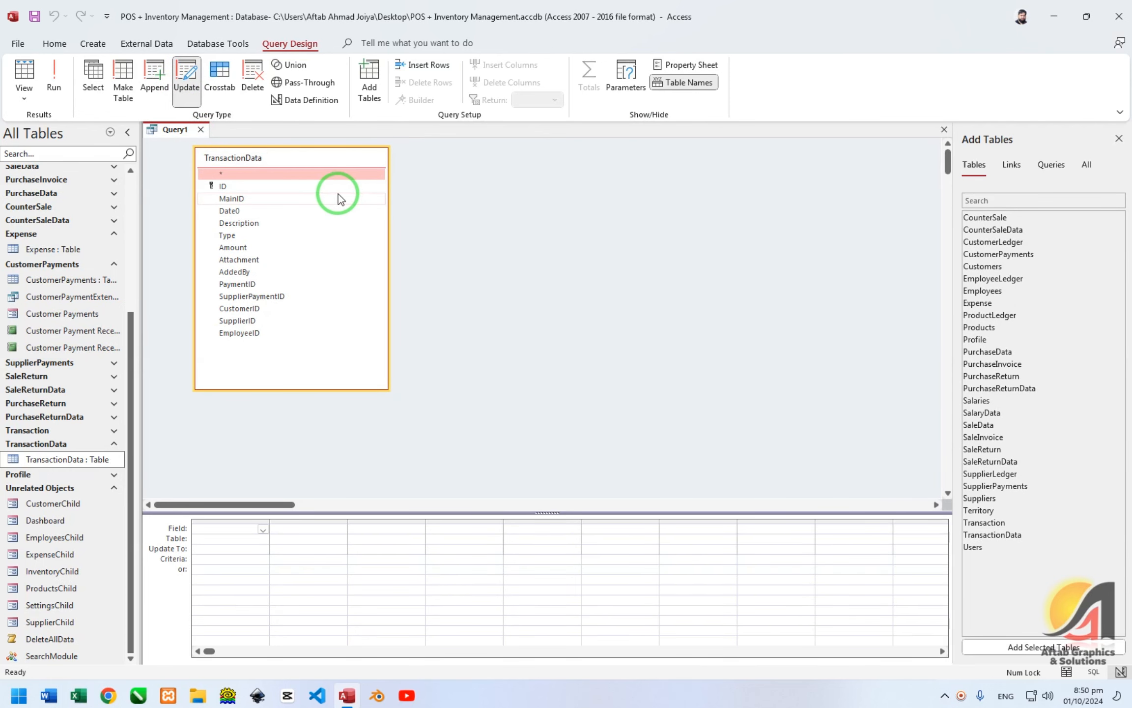
Step: Add the Date0 field to the update query and set it to update to Forms![Dashboard]![txtDate]
{"action": "double_click", "coordinate": [228, 212]}
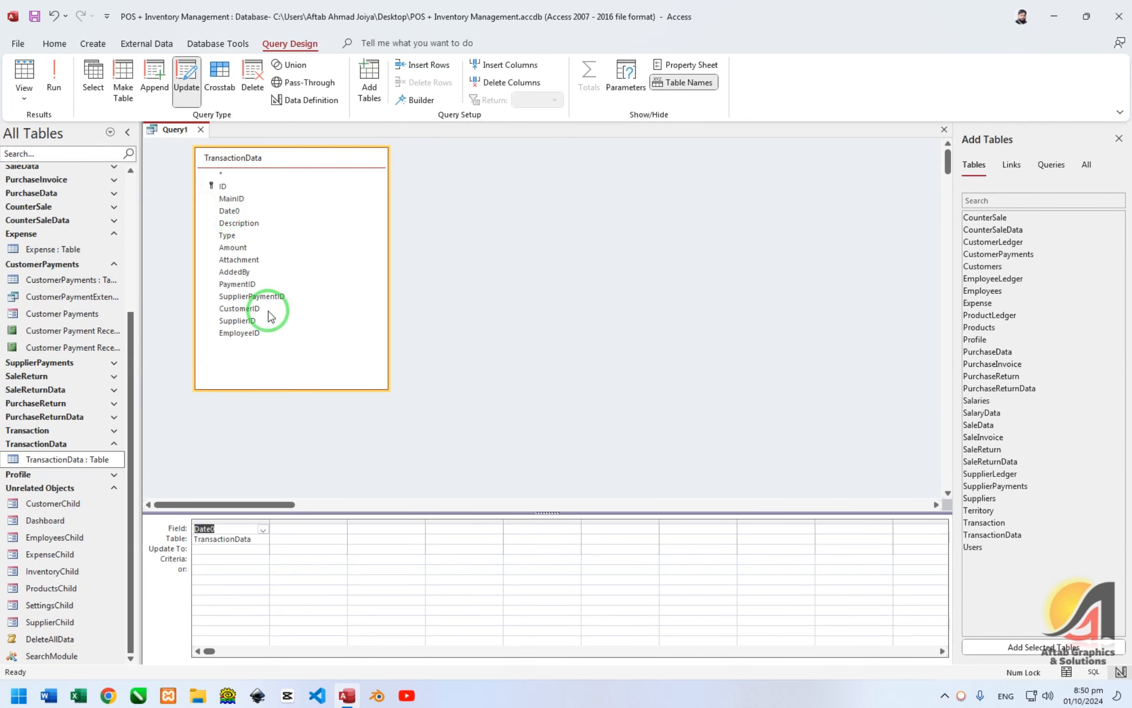
{"action": "left_click", "coordinate": [218, 550]}
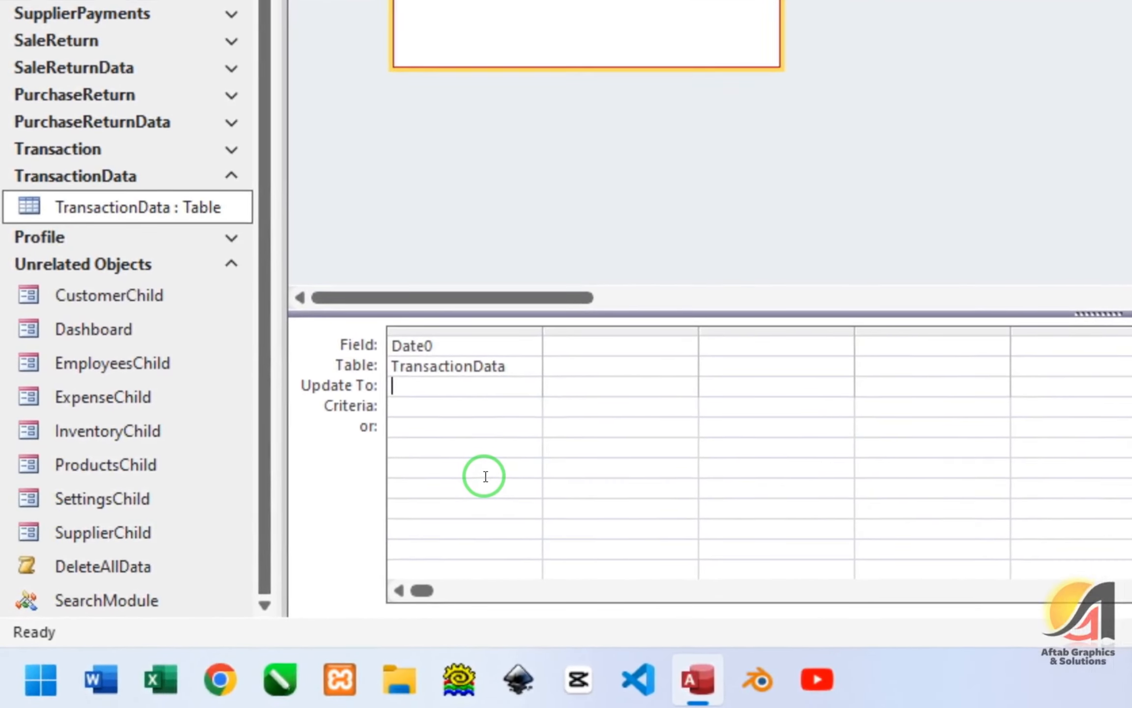
{"action": "type", "text": "Forms"}
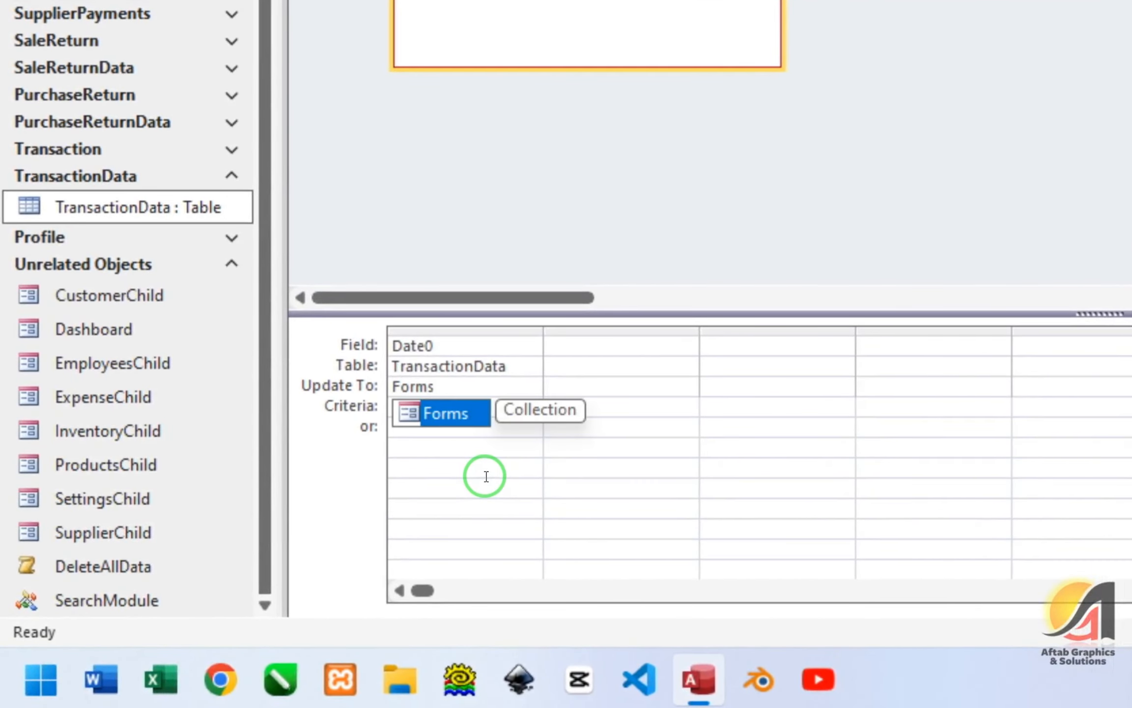
{"action": "type", "text": "![D"}
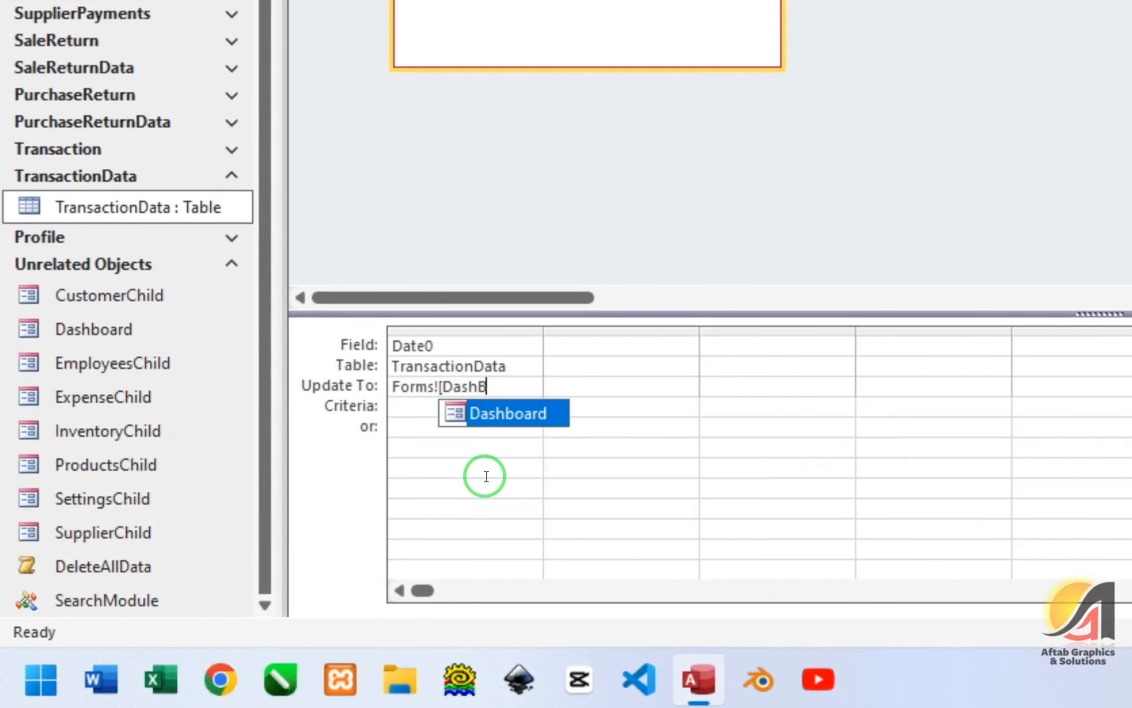
{"action": "type", "text": "ashboard]!["}
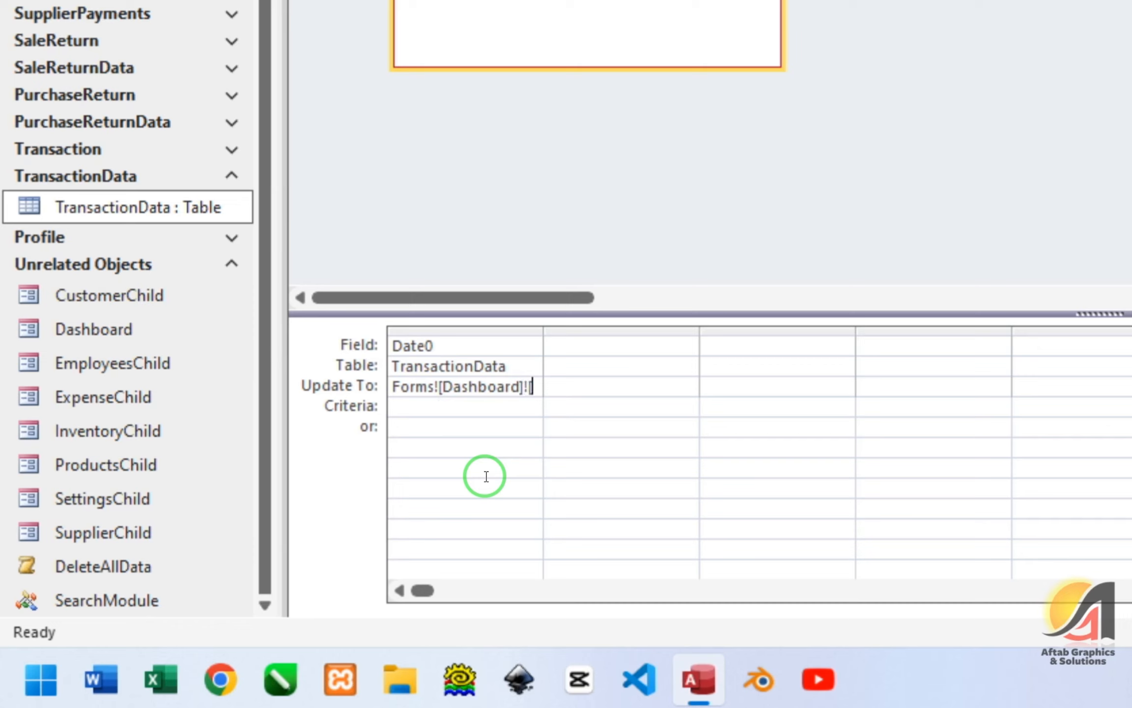
{"action": "type", "text": "txtDate"}
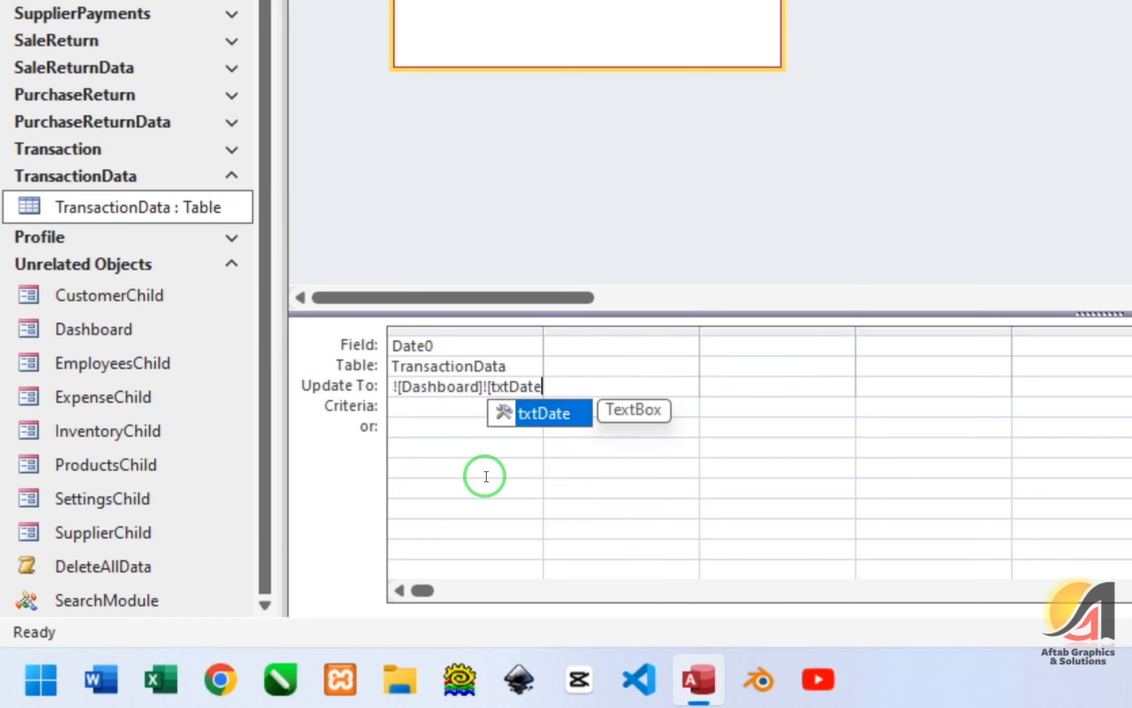
{"action": "type", "text": "]"}
{"action": "key", "text": "Return"}
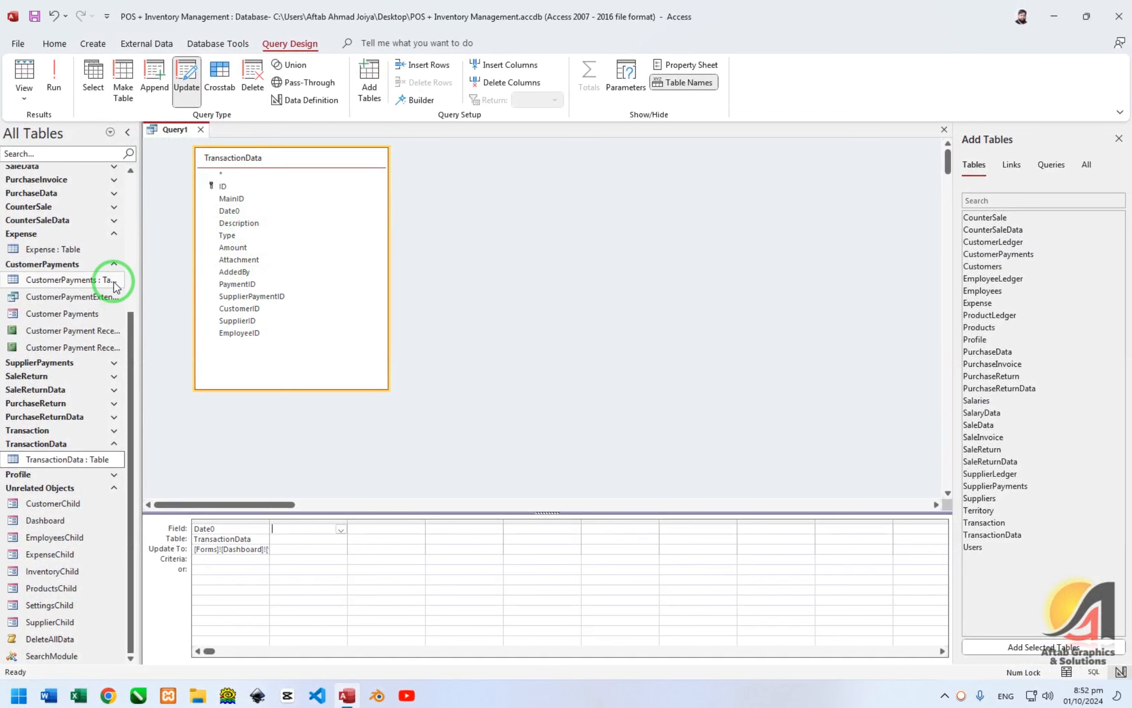
Step: Examine the Type and Amount columns in the TransactionData table's records, and close the table
{"action": "double_click", "coordinate": [67, 459]}
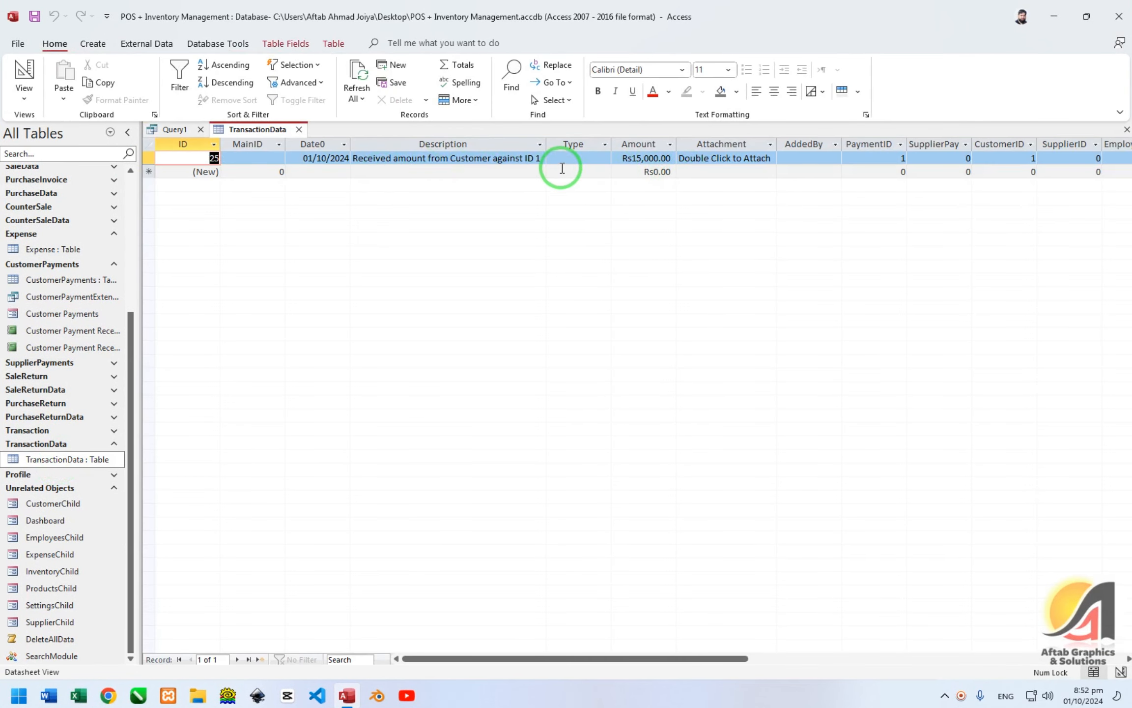
{"action": "left_click", "coordinate": [584, 158]}
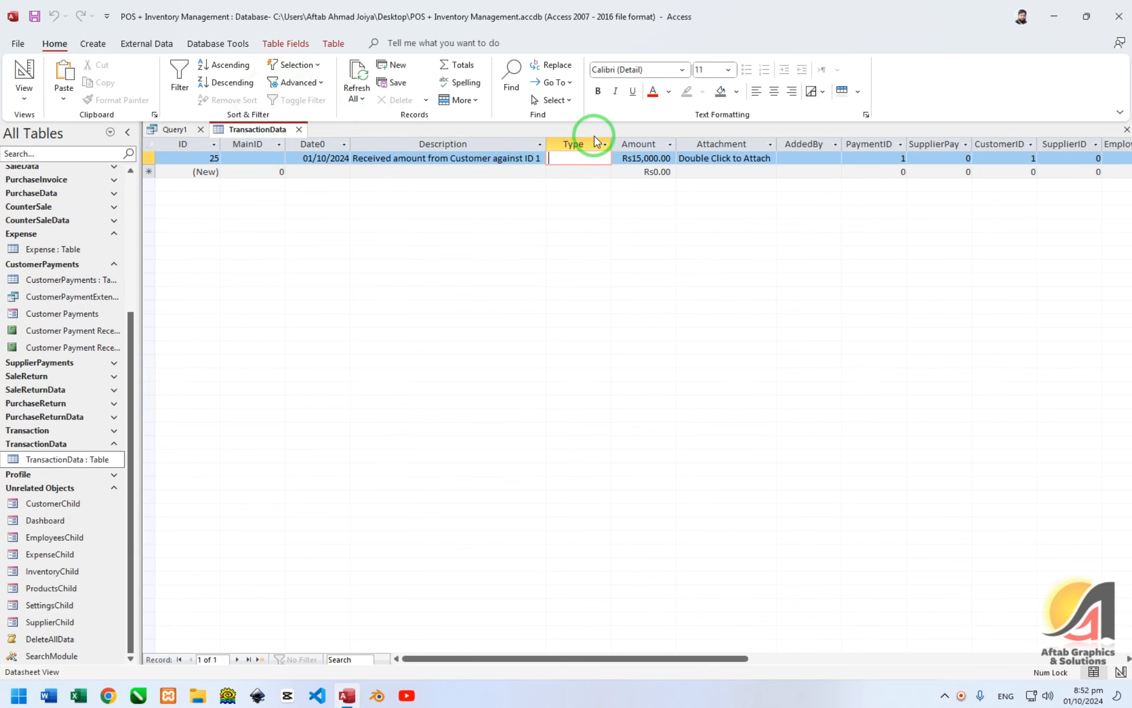
{"action": "left_click", "coordinate": [299, 129]}
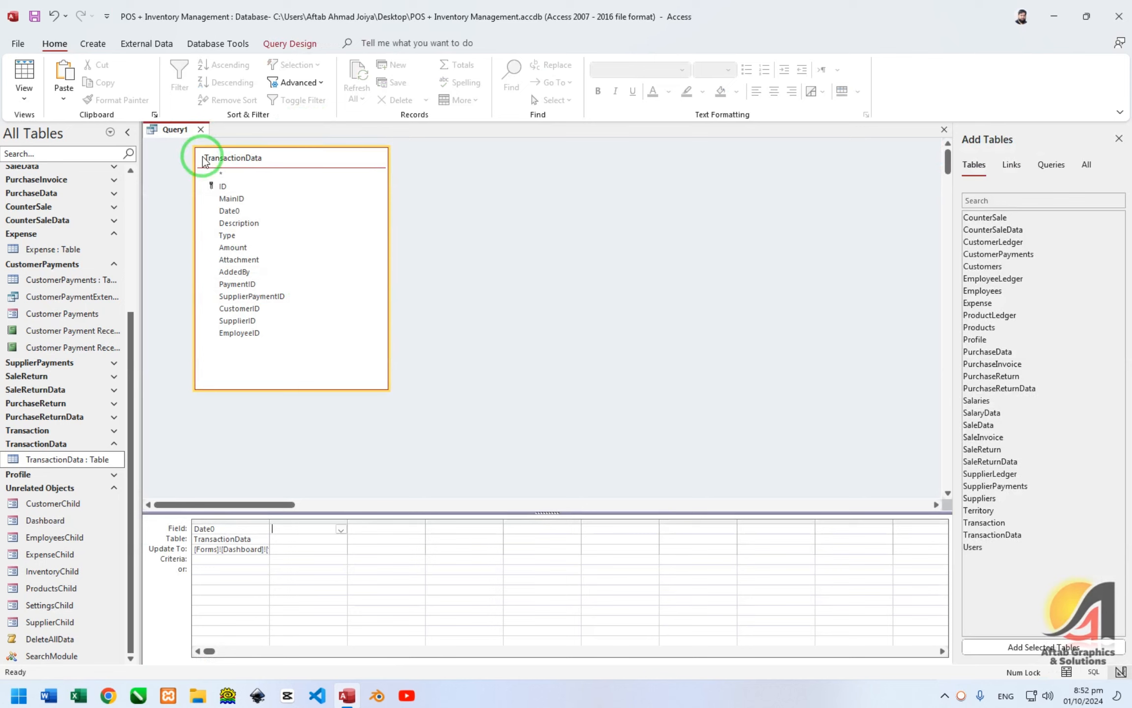
Step: Shift the TransactionData field list slightly in the update query and close the query without saving it
{"action": "left_click_drag", "start_coordinate": [255, 158], "coordinate": [239, 159]}
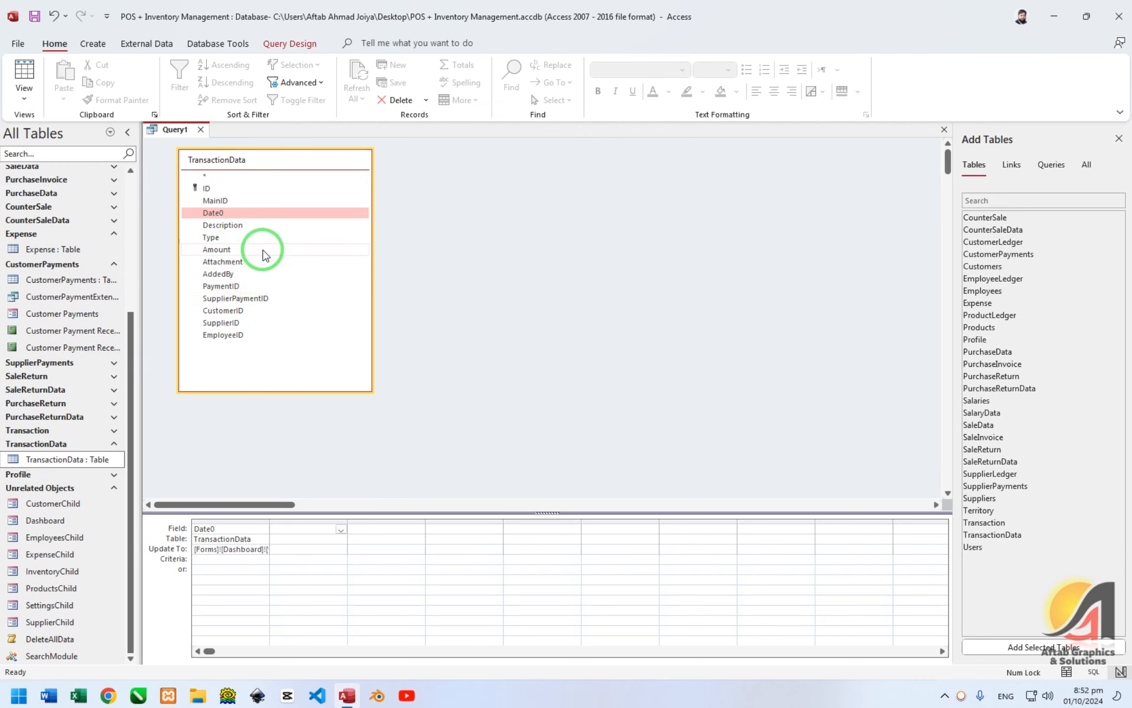
{"action": "left_click", "coordinate": [200, 129]}
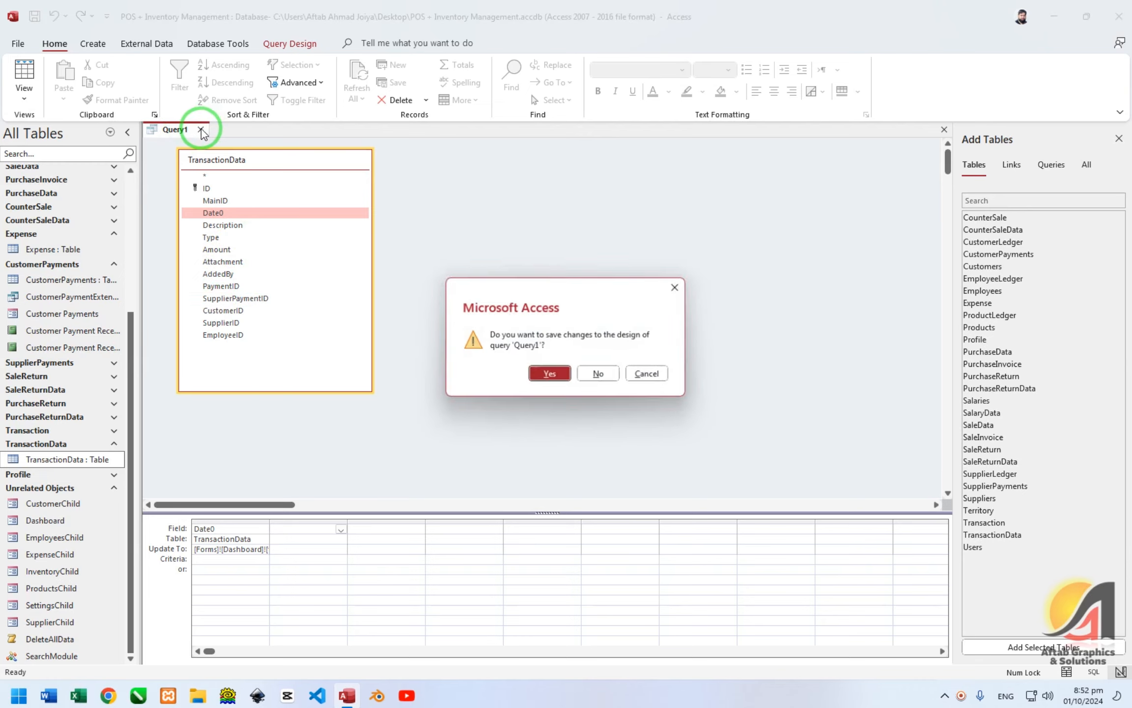
{"action": "left_click", "coordinate": [599, 376]}
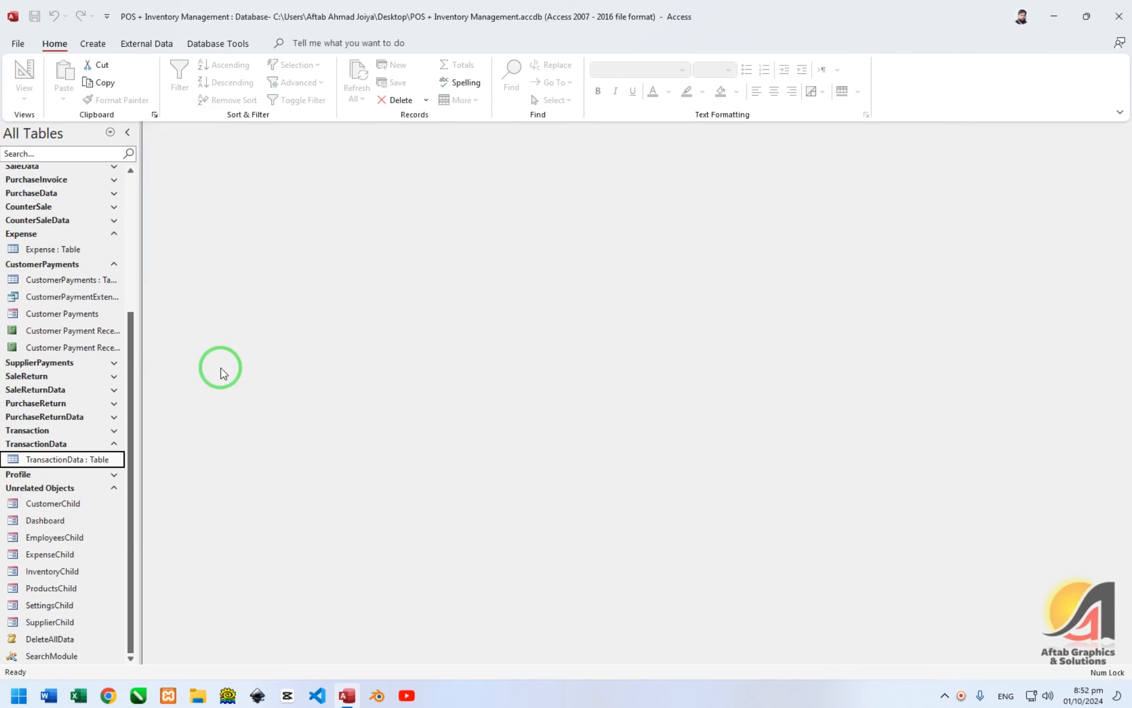
Step: Open the TransactionData table's design, delete the Type field and rename the Amount field to Debit
{"action": "right_click", "coordinate": [70, 463]}
{"action": "key", "text": "d"}
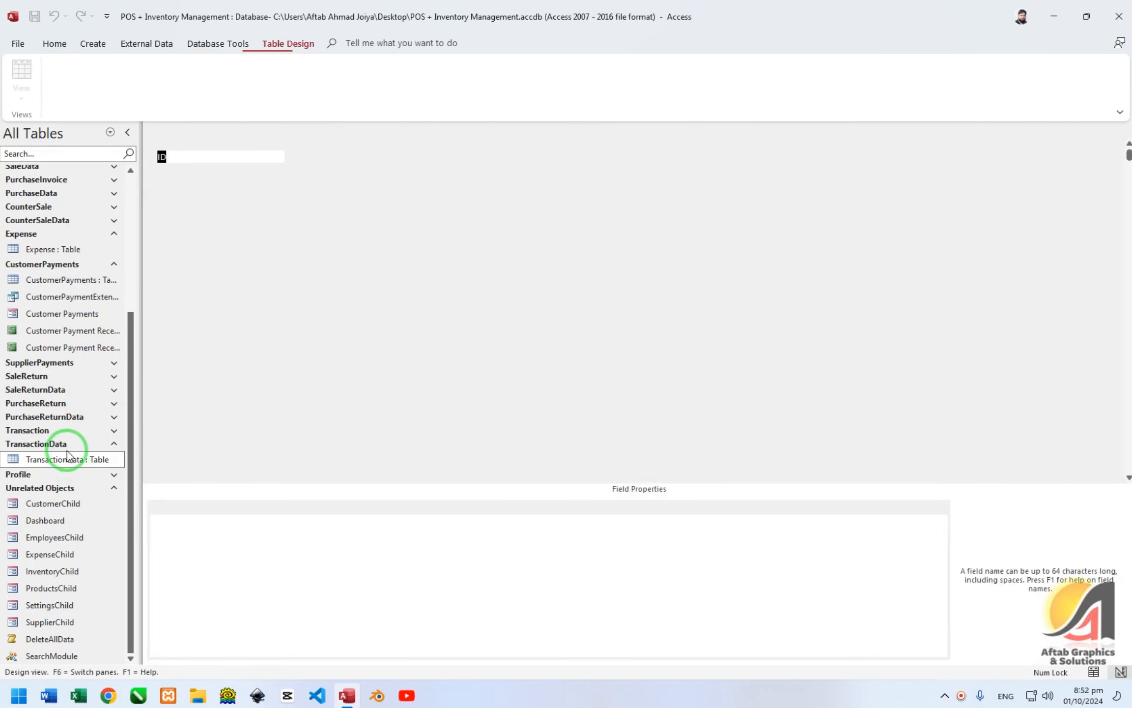
{"action": "left_click", "coordinate": [143, 203]}
{"action": "key", "text": "Delete"}
{"action": "key", "text": "Return"}
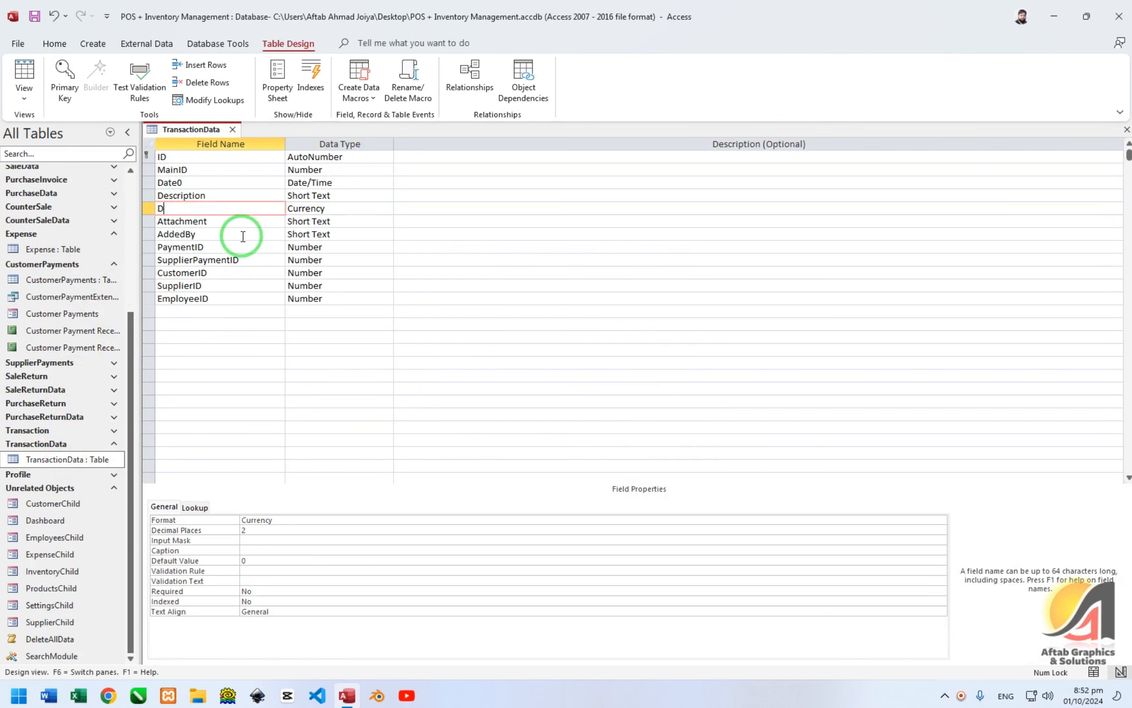
{"action": "key", "text": "Tab"}
Step: Insert a Credit field above Attachment with the Currency data type and 0 decimal places
{"action": "left_click", "coordinate": [147, 221]}
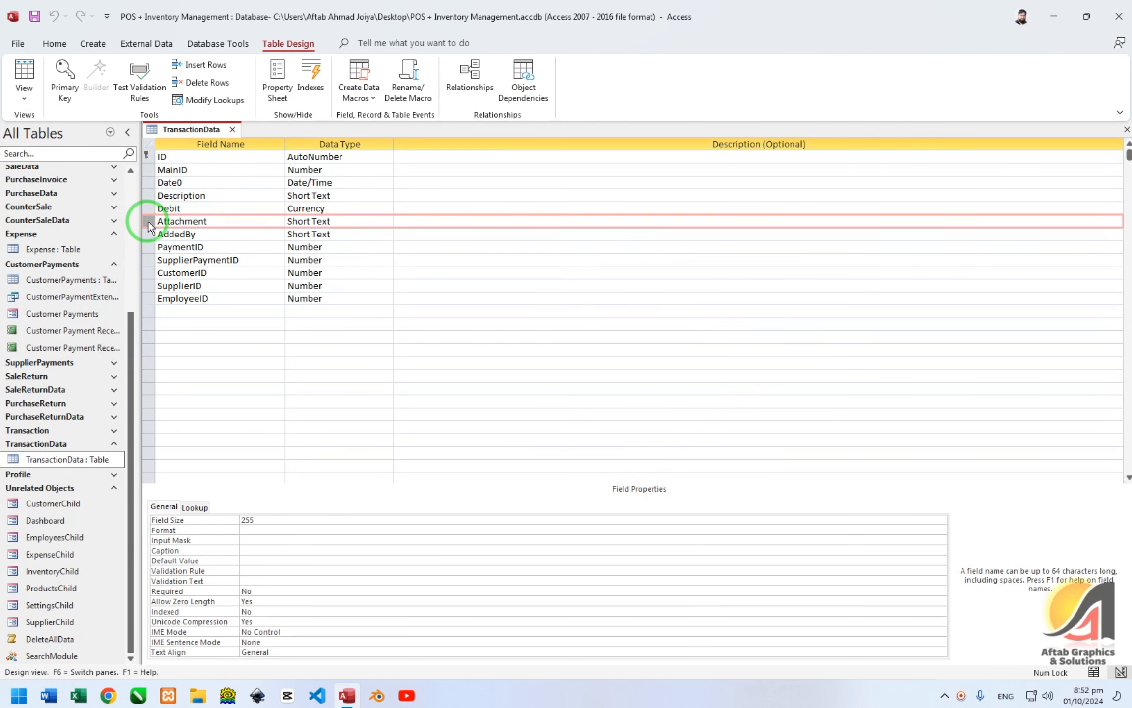
{"action": "right_click", "coordinate": [147, 222]}
{"action": "left_click", "coordinate": [197, 296]}
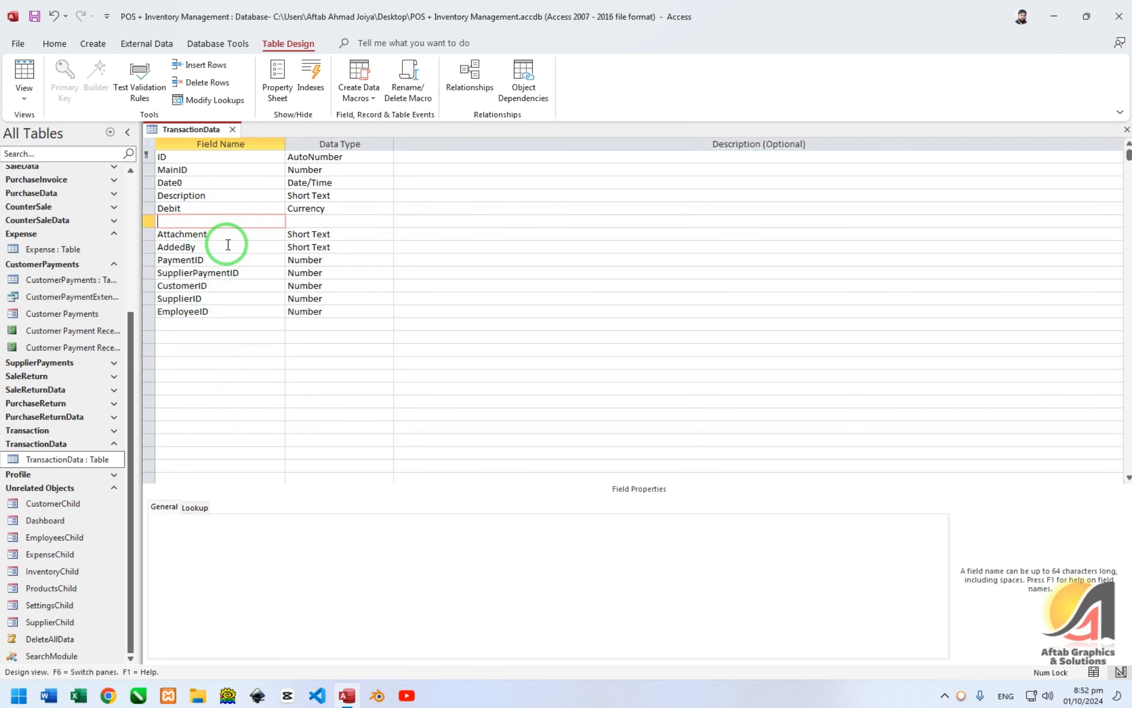
{"action": "key", "text": "Tab"}
{"action": "type", "text": "Currency"}
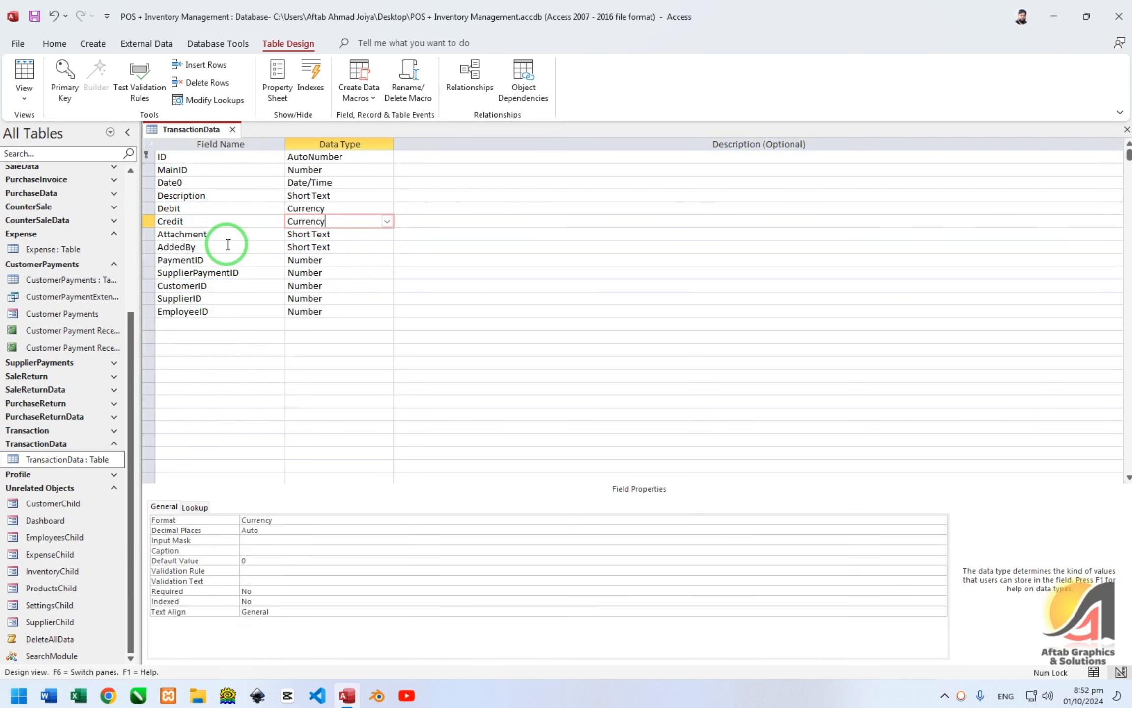
{"action": "left_click", "coordinate": [223, 532]}
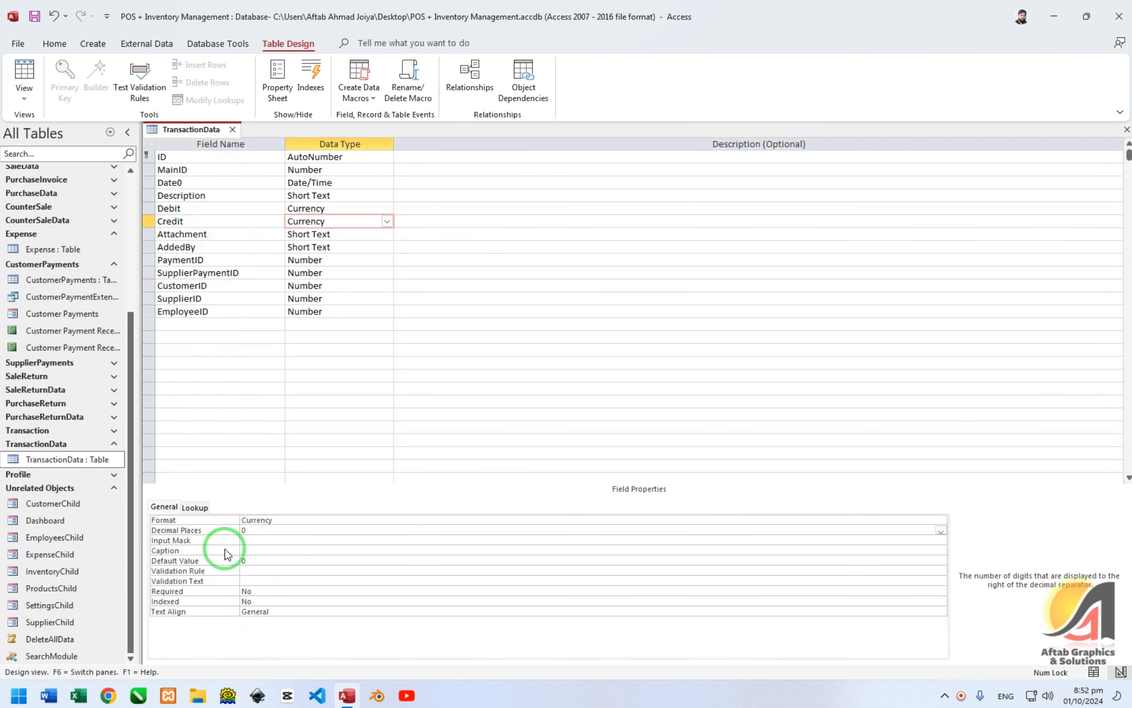
{"action": "type", "text": "0"}
Step: Set the Debit field's decimal places to 0, and save and close the TransactionData table
{"action": "left_click", "coordinate": [334, 209]}
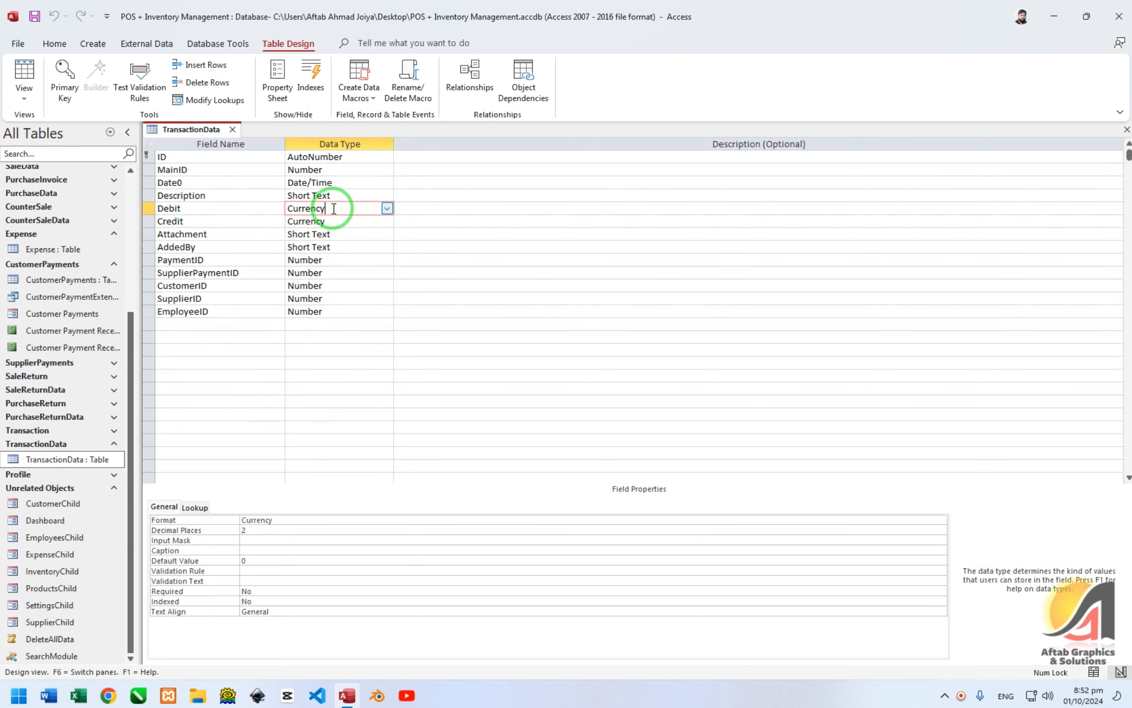
{"action": "left_click", "coordinate": [223, 532]}
{"action": "type", "text": "0"}
{"action": "key", "text": "Return"}
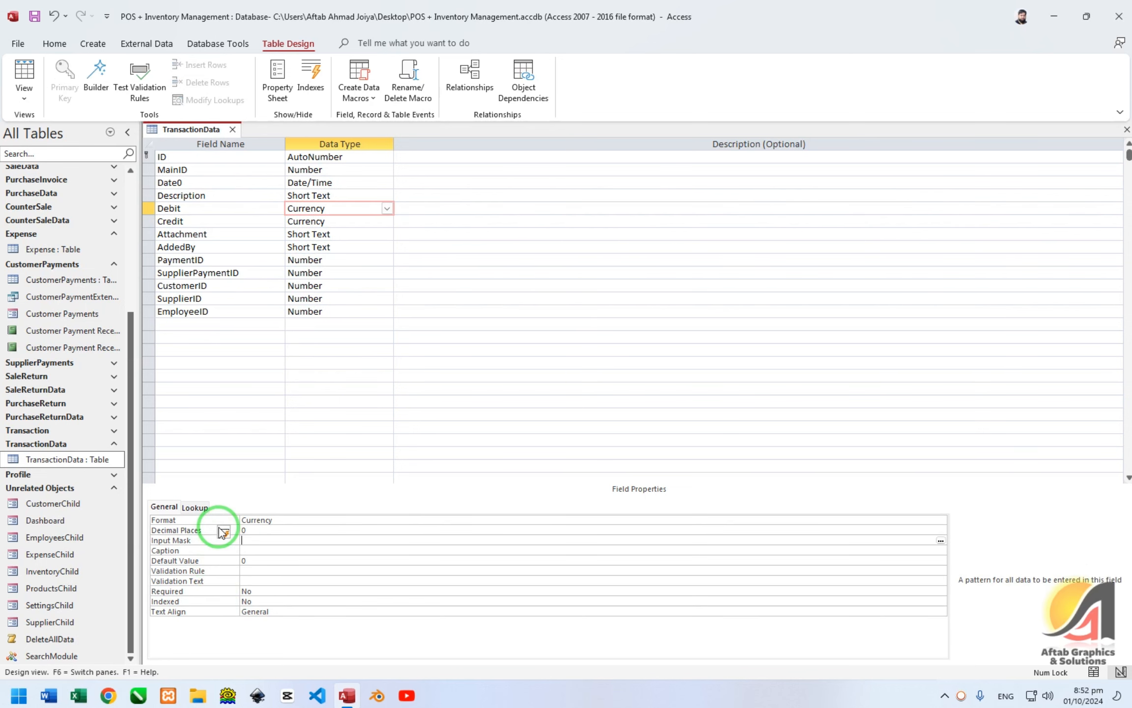
{"action": "key", "text": "ctrl+s"}
{"action": "key", "text": "ctrl+w"}
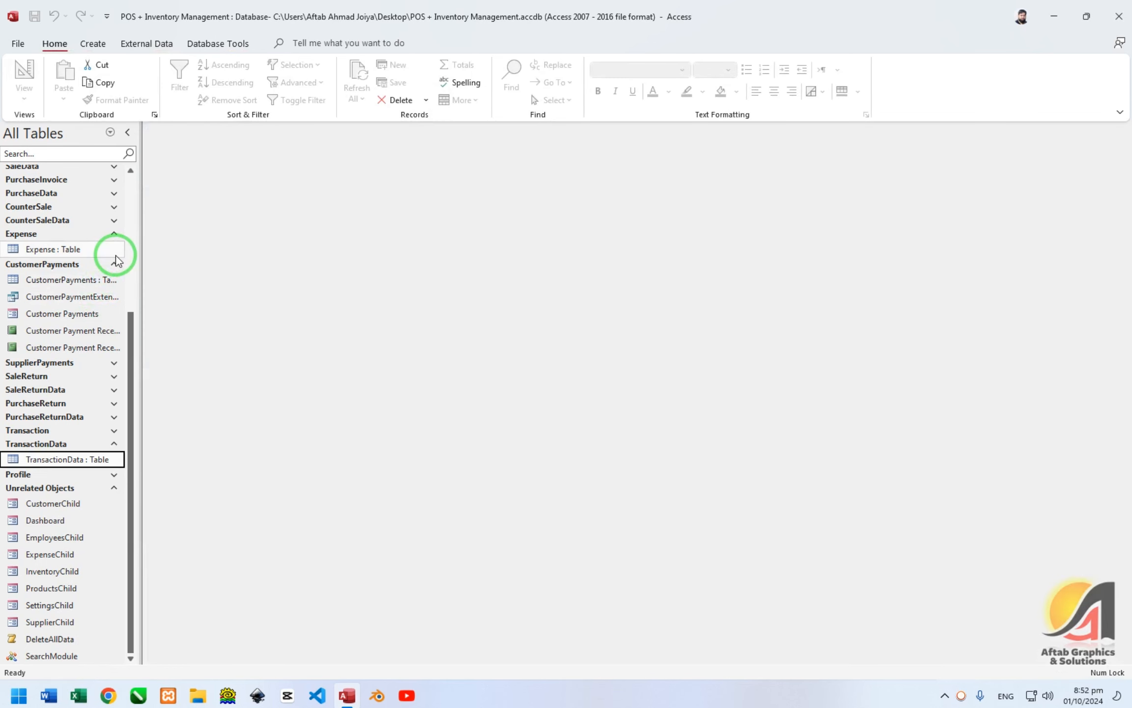
Step: Open the Customer Payments form in design and bring up the Add button's click event code
{"action": "right_click", "coordinate": [105, 314]}
{"action": "left_click", "coordinate": [166, 361]}
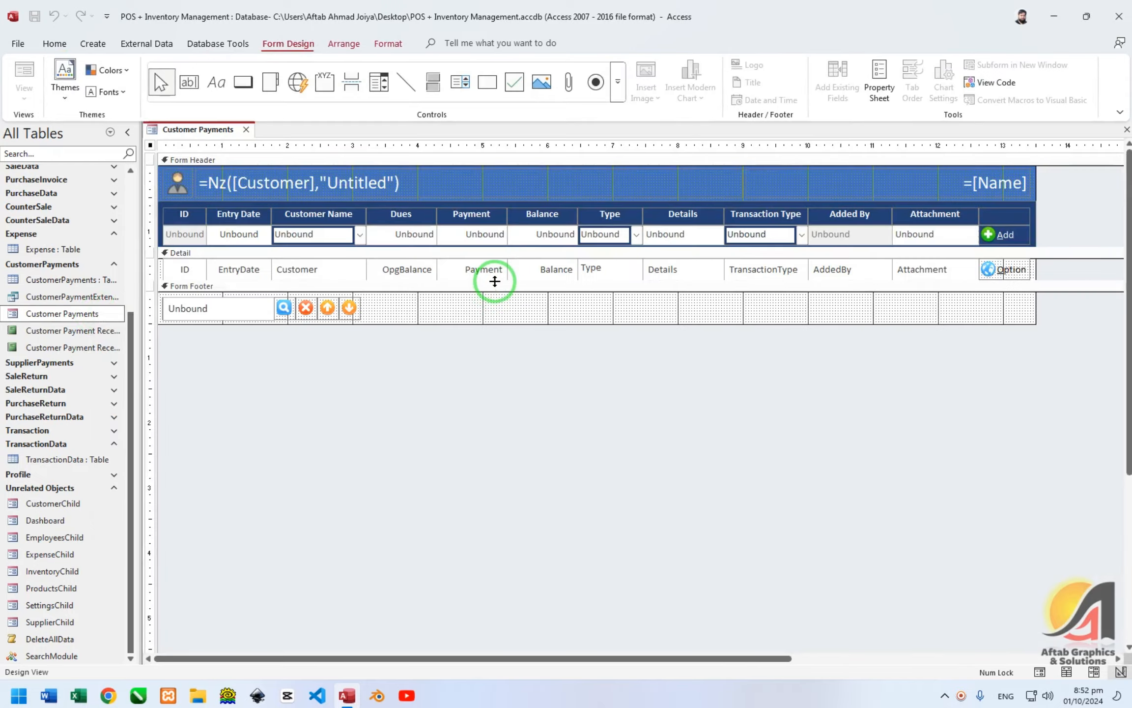
{"action": "double_click", "coordinate": [995, 234]}
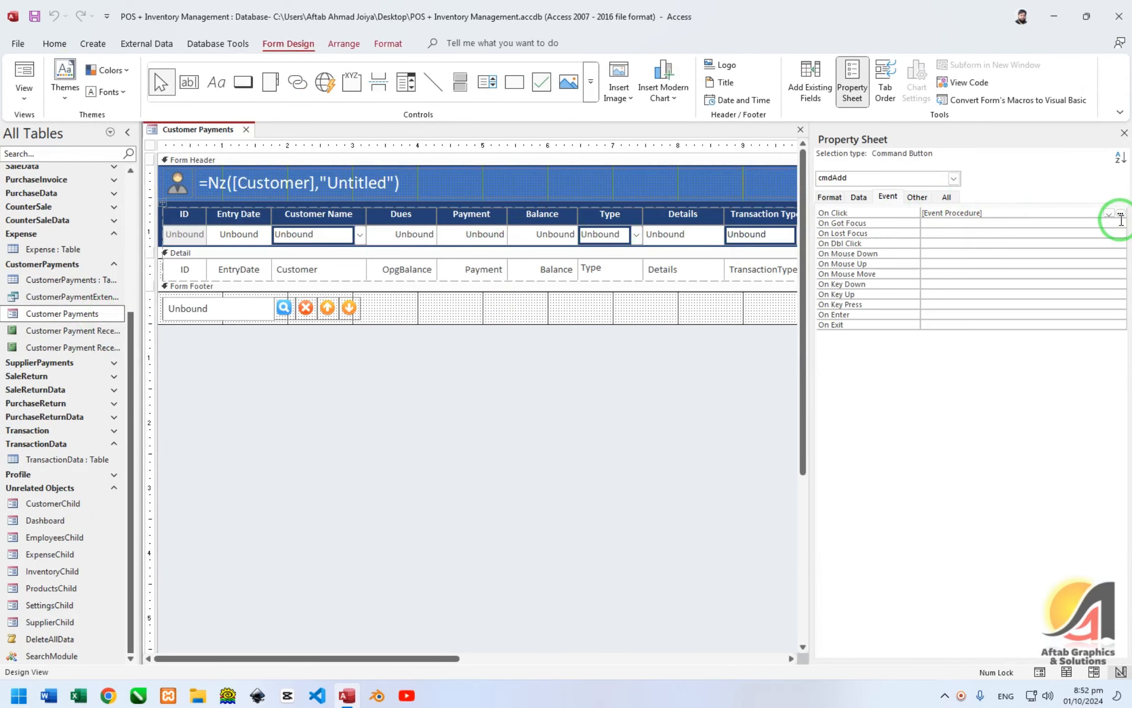
{"action": "left_click", "coordinate": [1121, 214]}
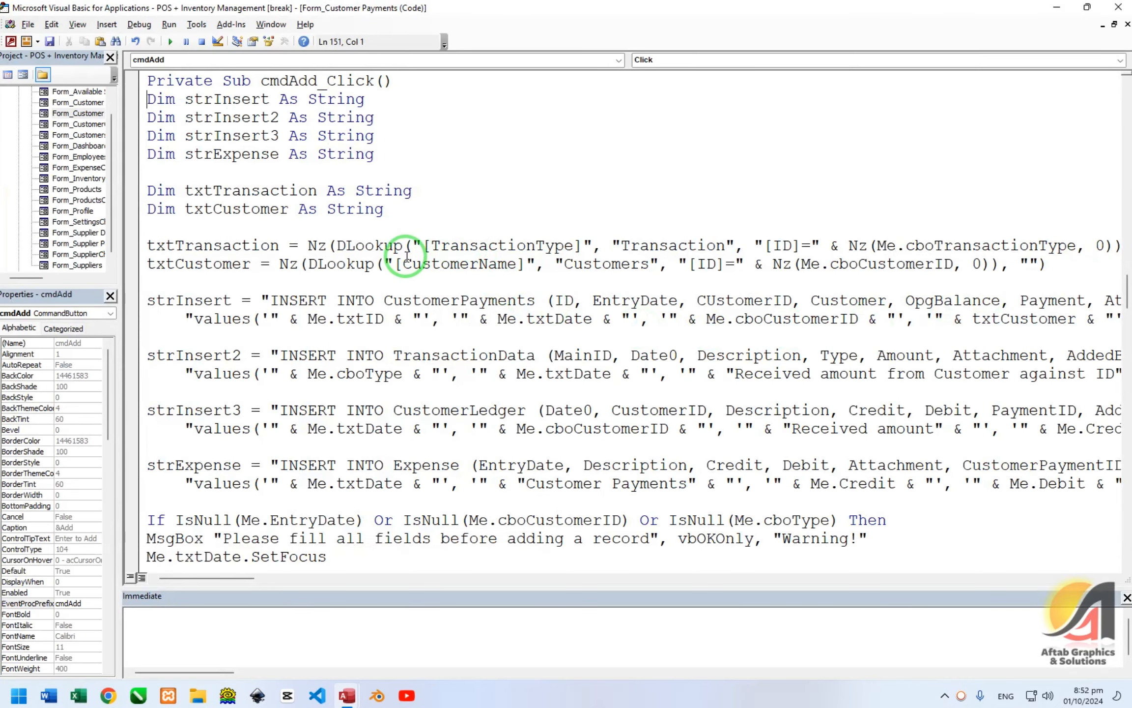
Step: Replace the Type and Amount fields with Debit and Credit in strInsert2's TransactionData field list
{"action": "scroll", "coordinate": [407, 255], "scroll_direction": "down", "scroll_amount": 2}
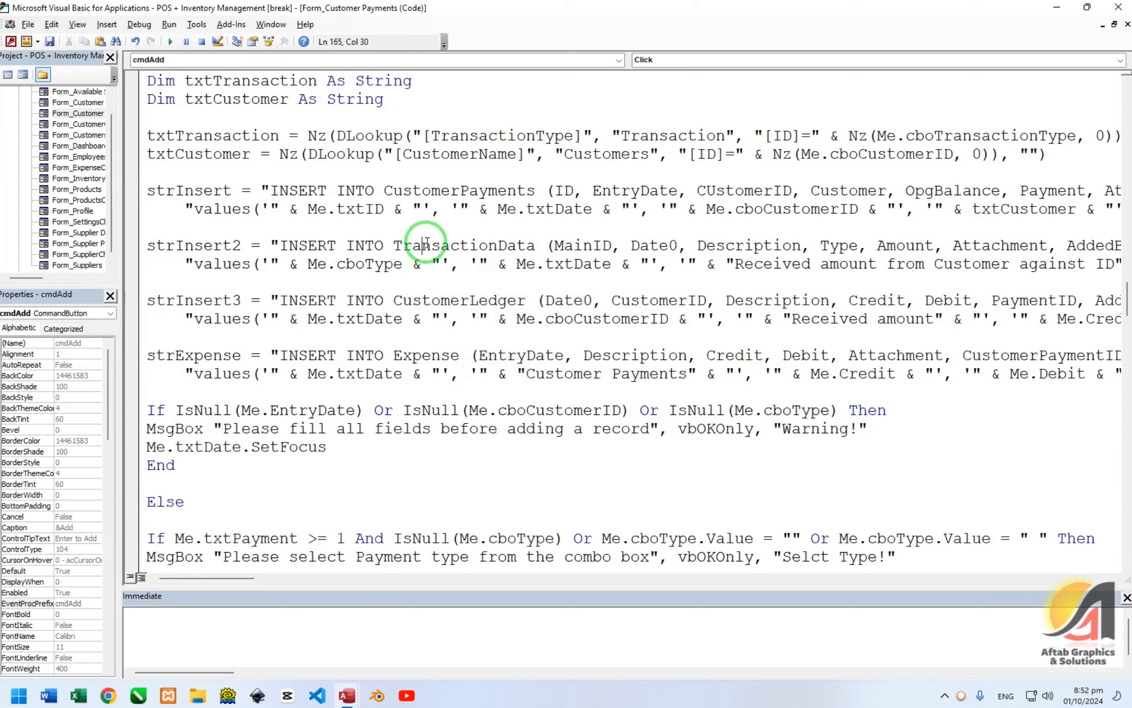
{"action": "double_click", "coordinate": [838, 246]}
{"action": "key", "text": "Delete"}
{"action": "key", "text": "Delete"}
{"action": "key", "text": "Delete"}
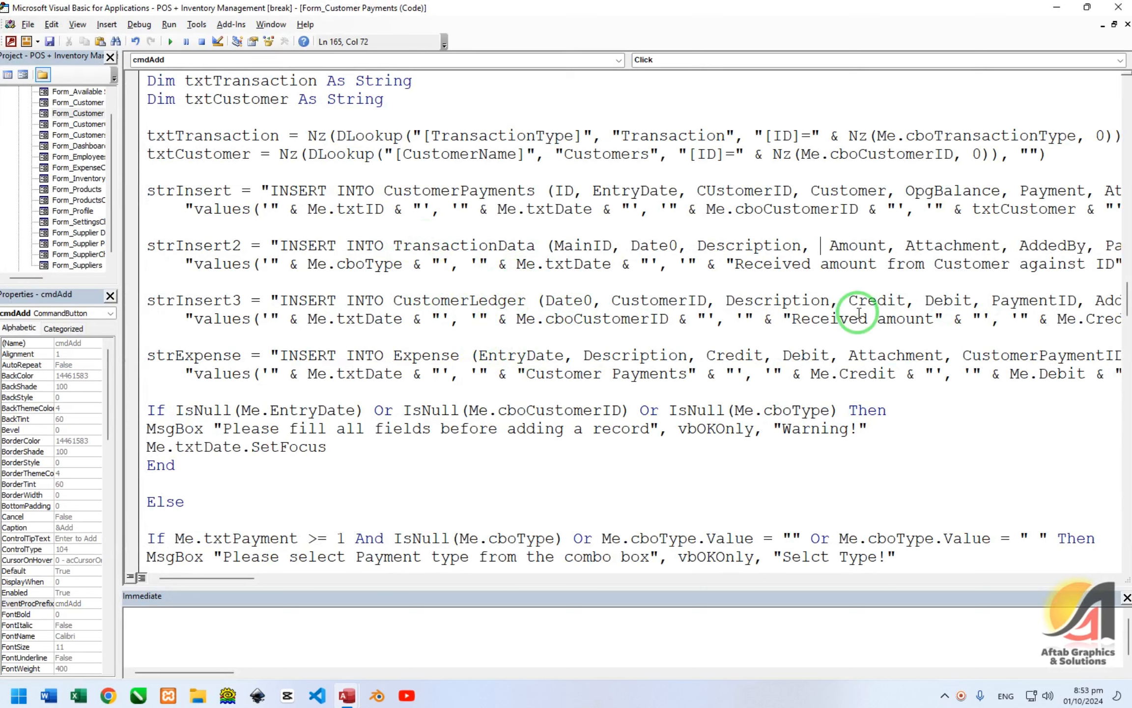
{"action": "key", "text": "Delete"}
{"action": "key", "text": "shift+Right"}
{"action": "key", "text": "shift+Right"}
{"action": "key", "text": "shift+Right"}
{"action": "key", "text": "shift+Right"}
{"action": "key", "text": "shift+Right"}
{"action": "key", "text": "shift+Right"}
{"action": "type", "text": "Debit, Credit"}
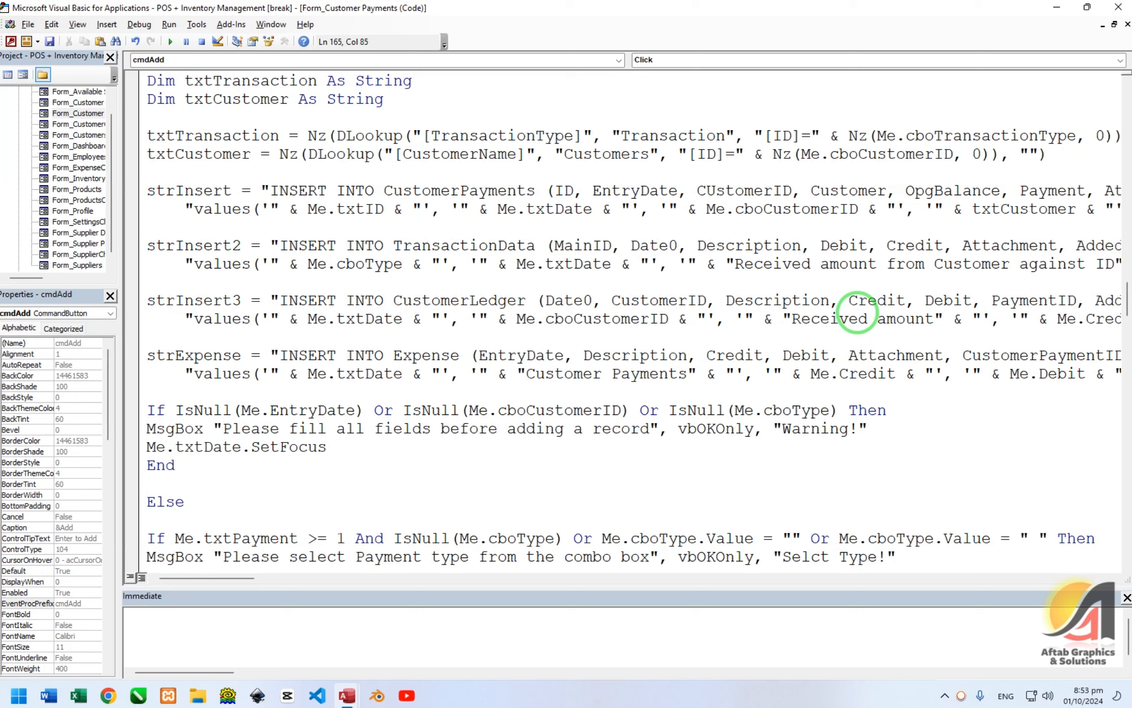
Step: Replace txtTransaction with Me.Debit and Me.txtPayment with Me.Credit in strInsert2's values line
{"action": "key", "text": "Right"}
{"action": "key", "text": "Right"}
{"action": "key", "text": "Right"}
{"action": "key", "text": "Right"}
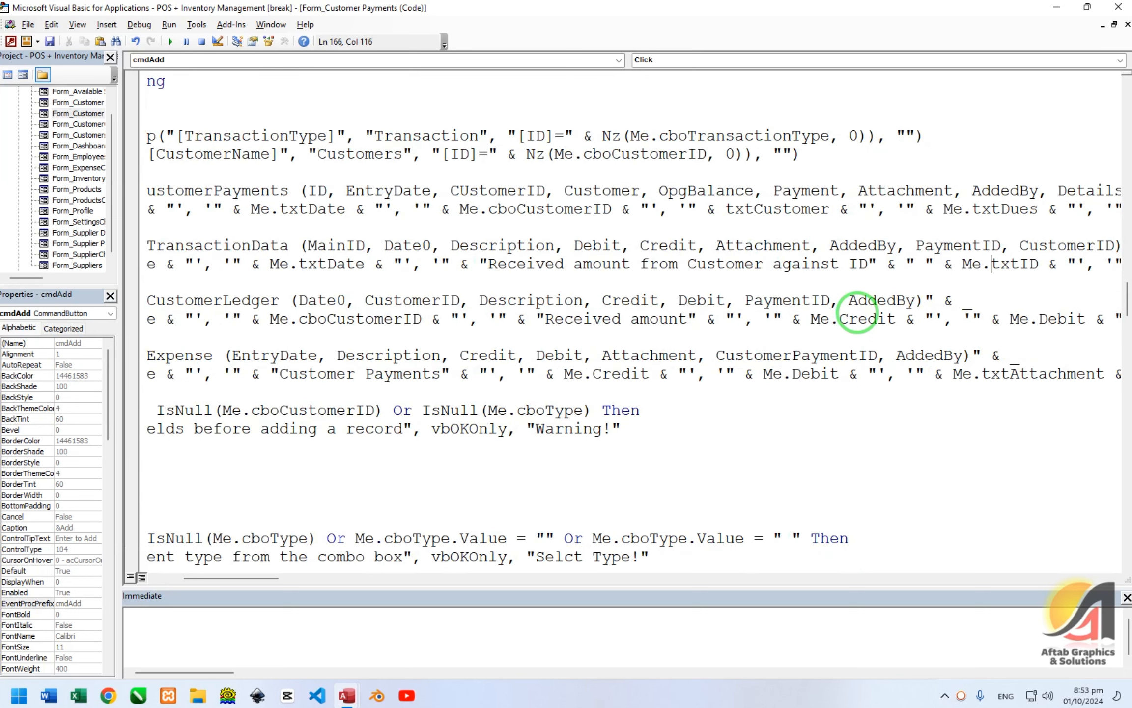
{"action": "key", "text": "Right"}
{"action": "key", "text": "Right"}
{"action": "key", "text": "Right"}
{"action": "key", "text": "Right"}
{"action": "key", "text": "Right"}
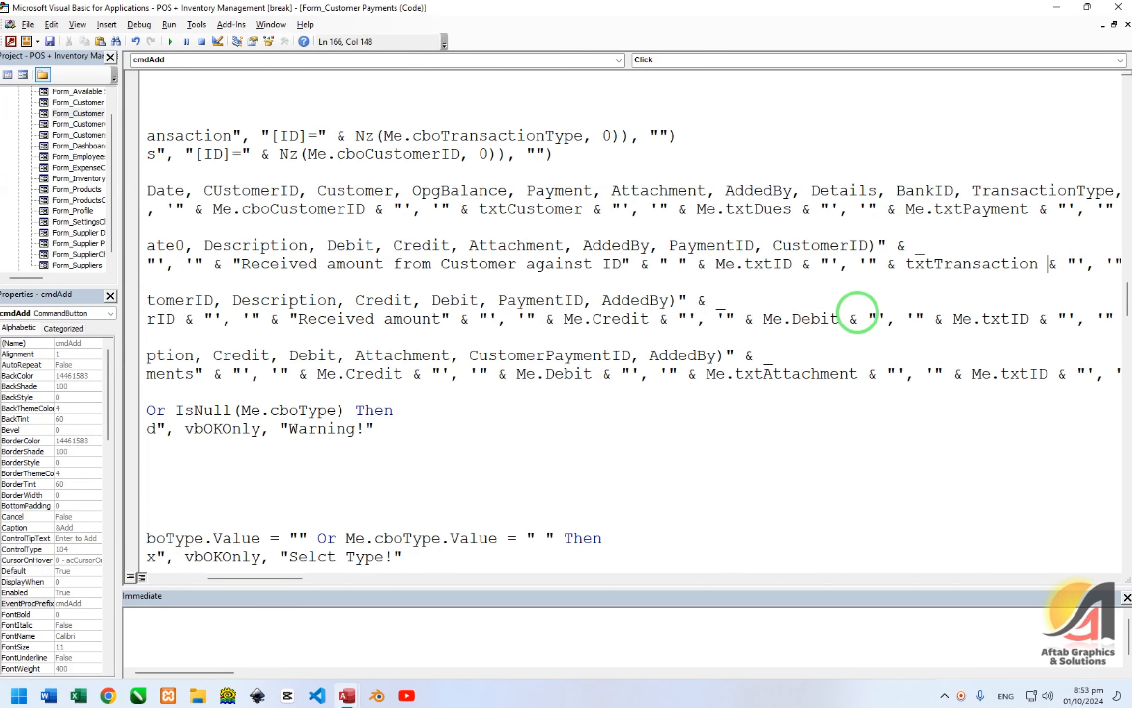
{"action": "key", "text": "ctrl+shift+Right"}
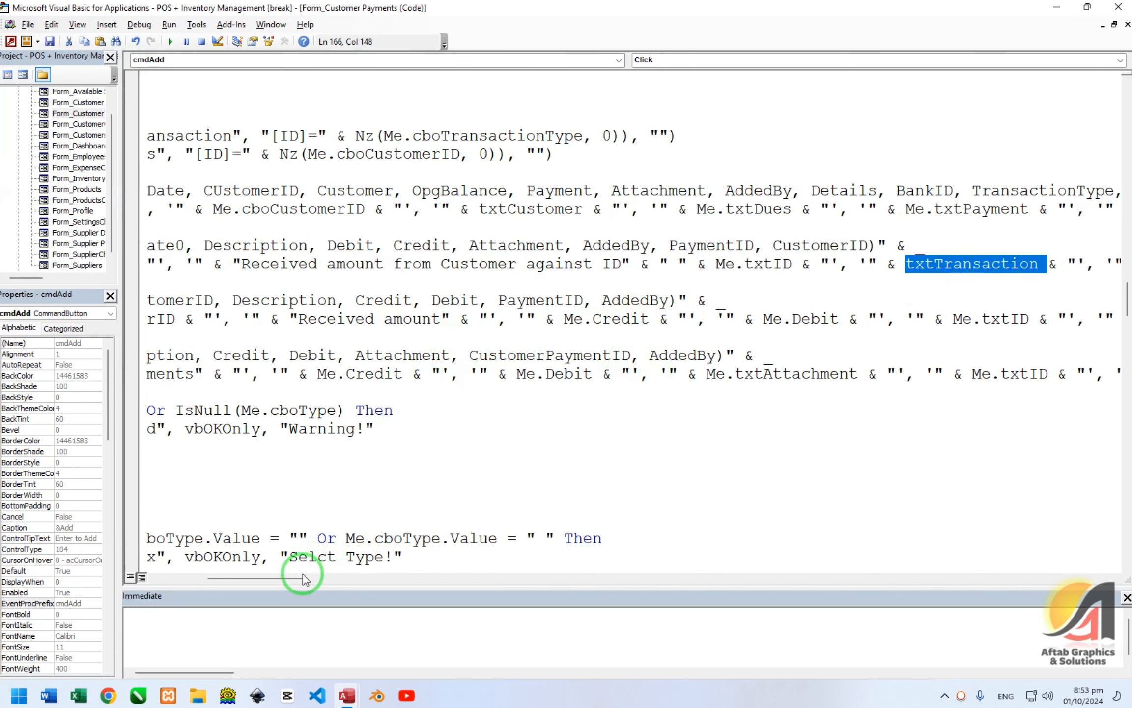
{"action": "mouse_move", "coordinate": [305, 579]}
{"action": "left_mouse_down"}
{"action": "mouse_move", "coordinate": [336, 578]}
{"action": "mouse_move", "coordinate": [313, 578]}
{"action": "left_mouse_up"}
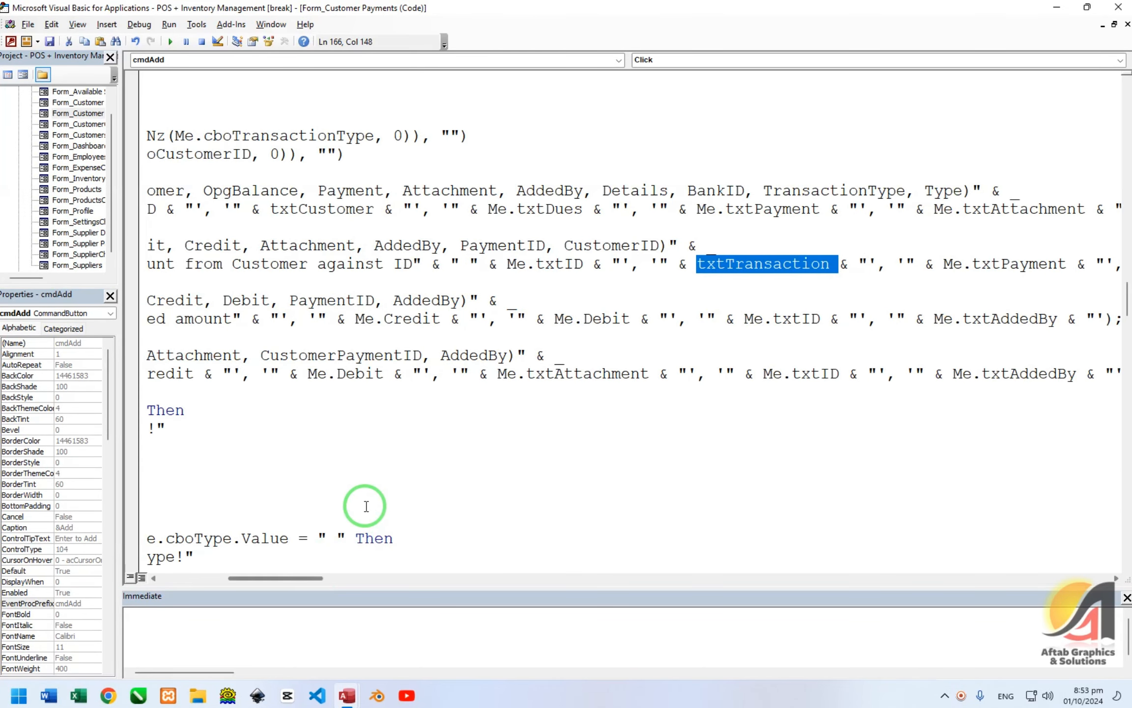
{"action": "type", "text": "Me.debit"}
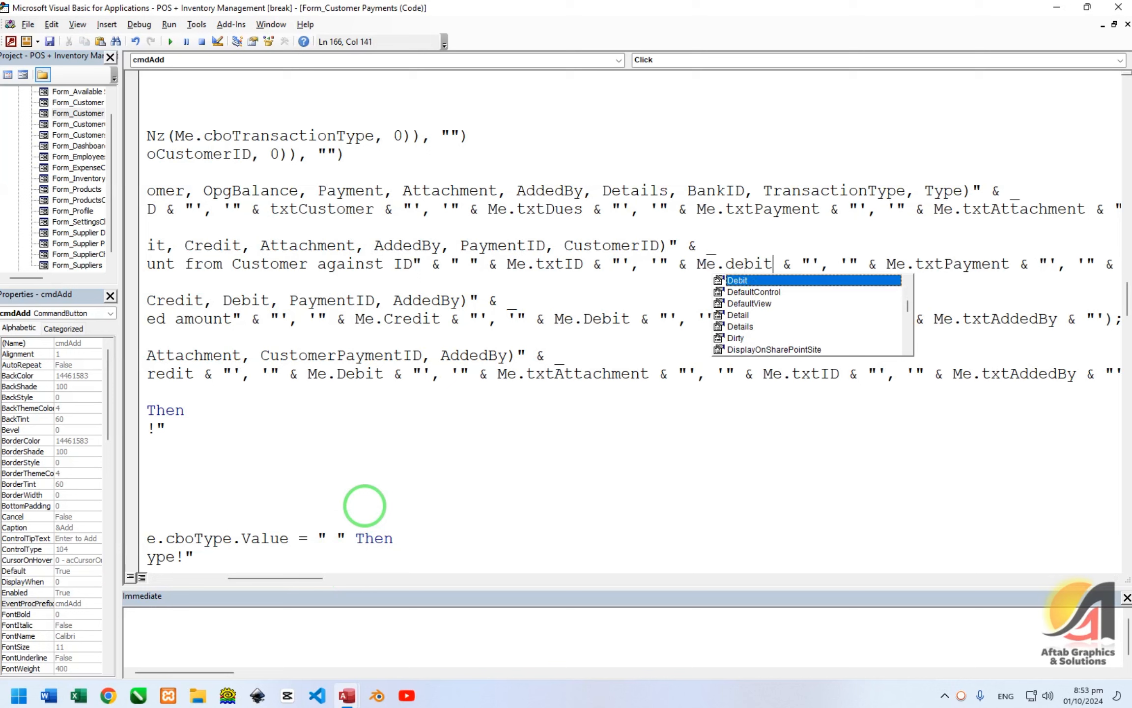
{"action": "key", "text": "Tab"}
{"action": "key", "text": "ctrl+shift+Right"}
{"action": "key", "text": "ctrl+shift+Right"}
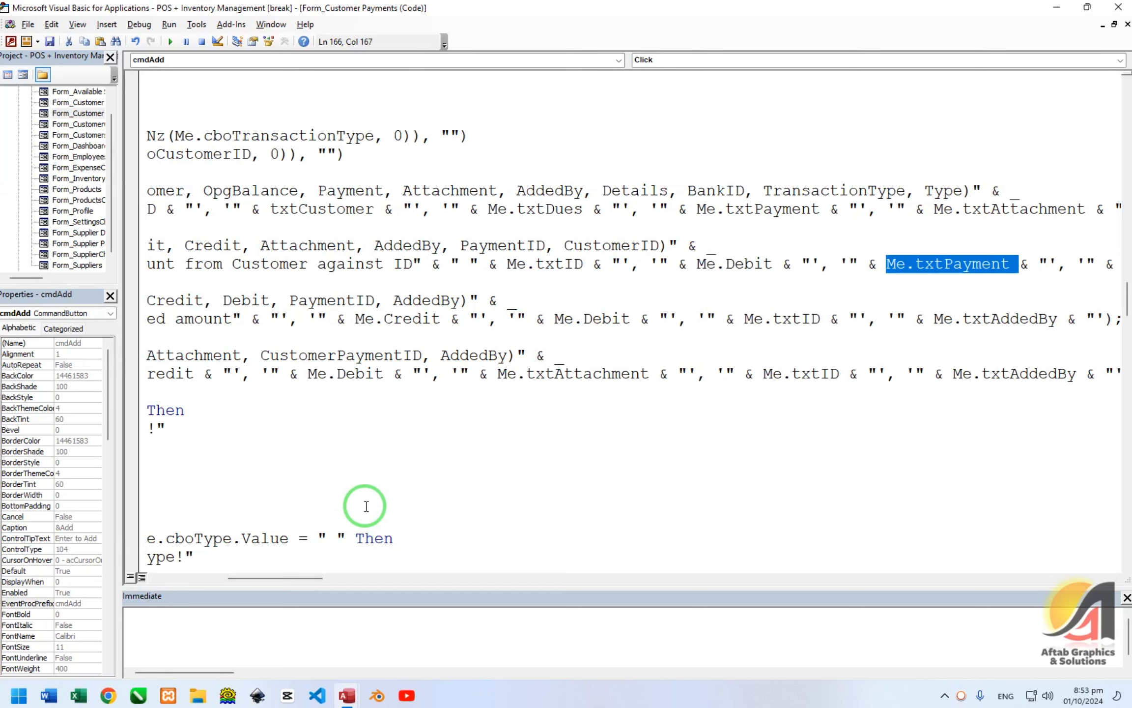
{"action": "type", "text": "Me.credi"}
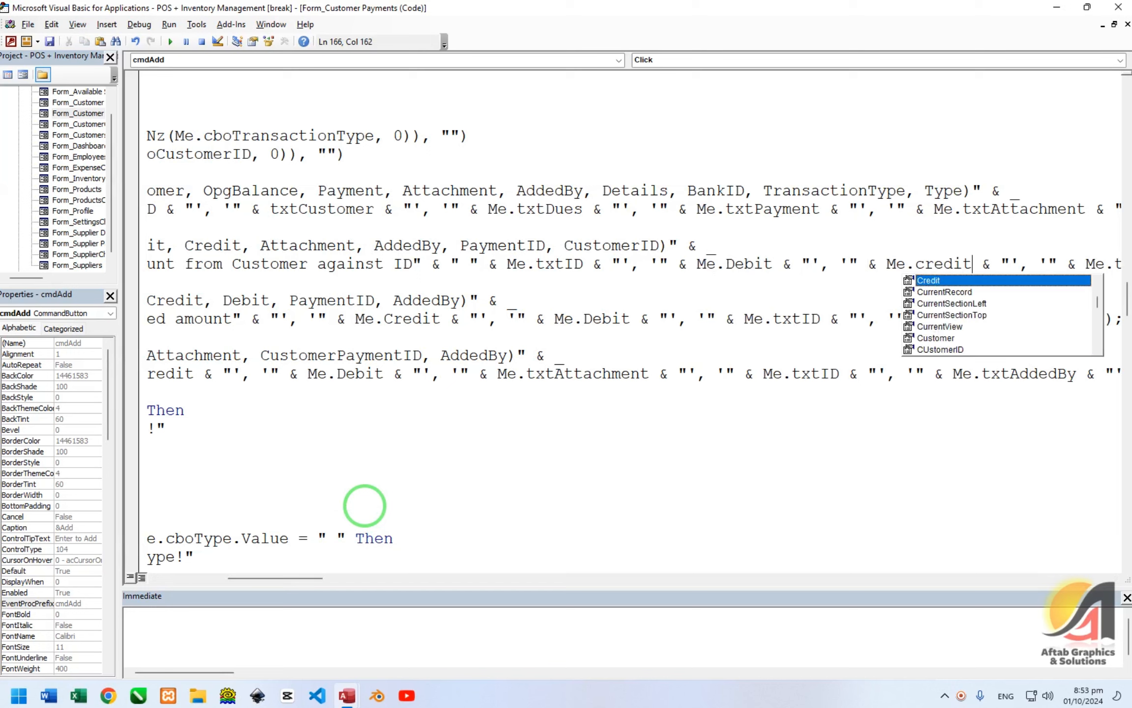
Step: Compile the VBA project with the completed Me.Credit reference, and close the code editor and the Customer Payments form
{"action": "key", "text": "Tab"}
{"action": "key", "text": "alt+d"}
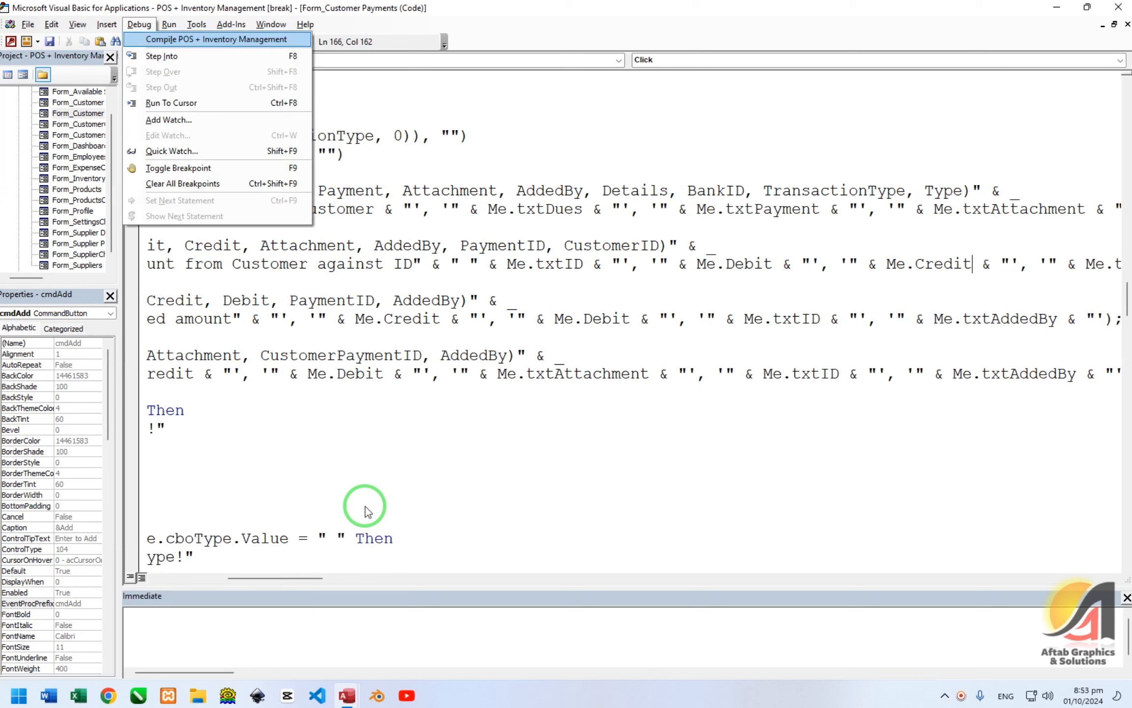
{"action": "key", "text": "Return"}
{"action": "left_click", "coordinate": [1119, 7]}
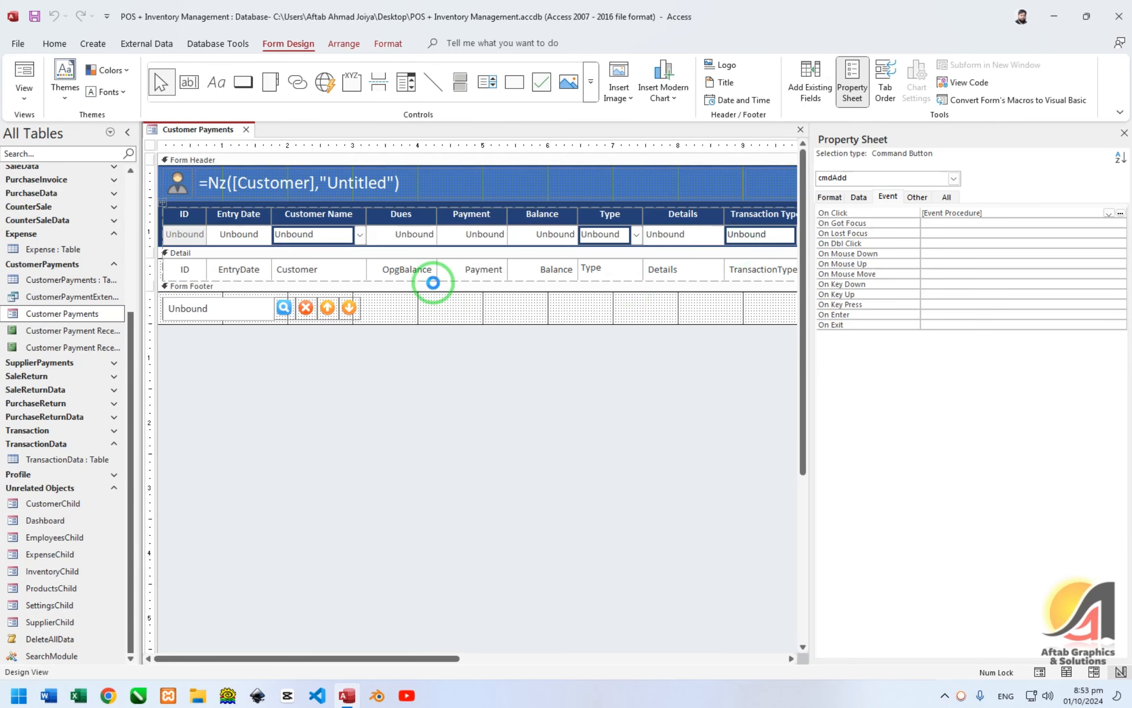
{"action": "key", "text": "ctrl+w"}
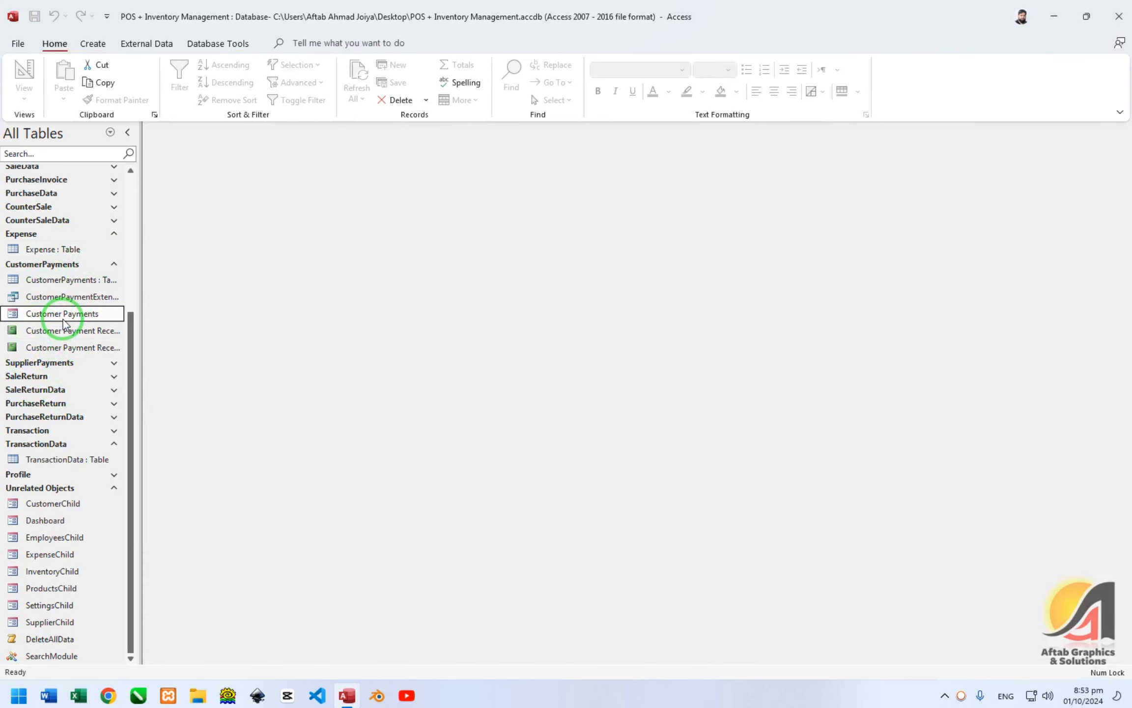
Step: Find and open the Dashboard form, and bring up Receive Payments in its Customers section
{"action": "scroll", "coordinate": [55, 154], "scroll_direction": "up", "scroll_amount": 2}
{"action": "left_click", "coordinate": [48, 155]}
{"action": "type", "text": "das"}
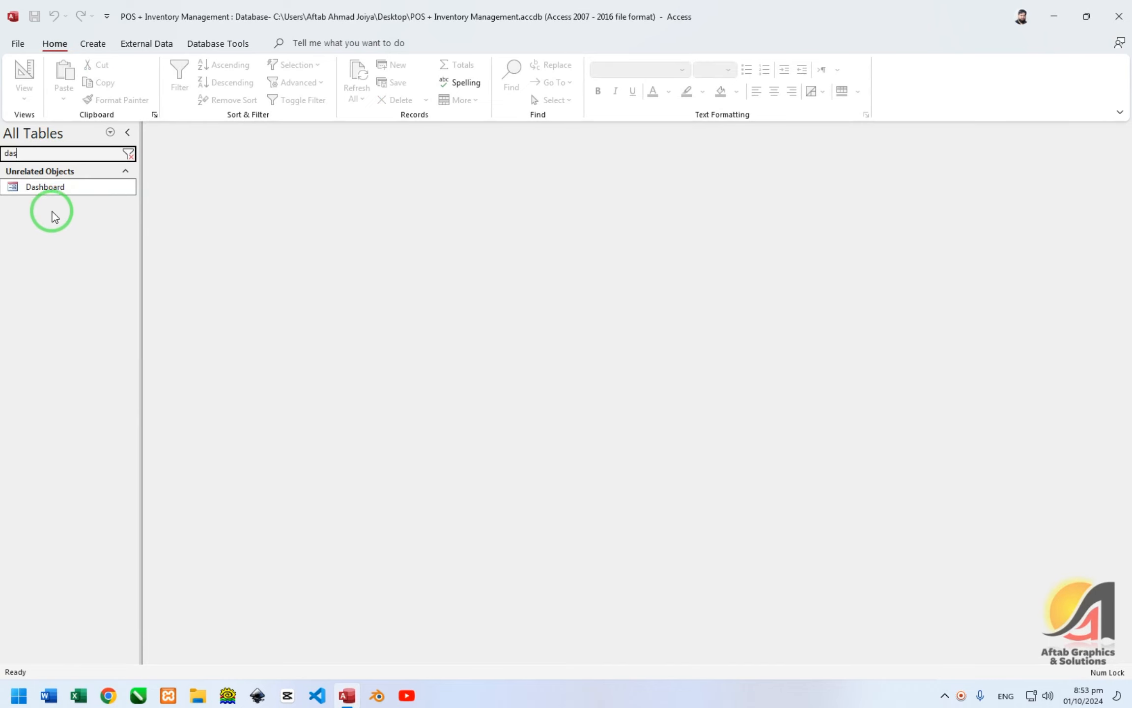
{"action": "double_click", "coordinate": [51, 184]}
{"action": "left_click", "coordinate": [107, 100]}
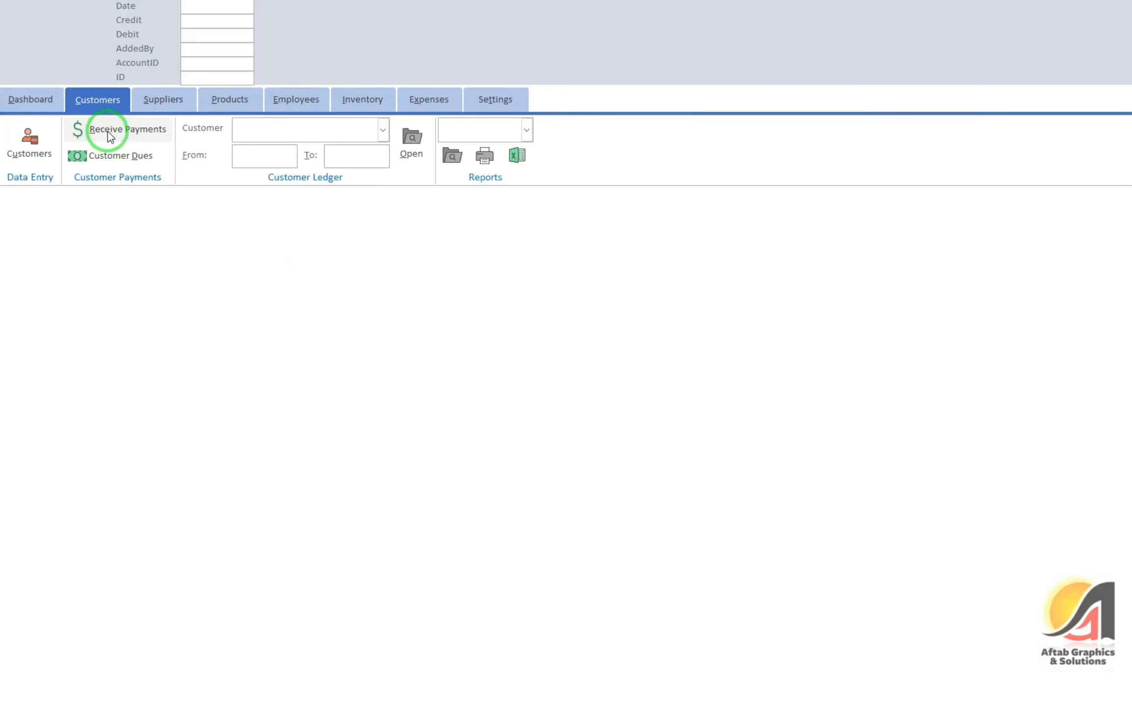
{"action": "left_click", "coordinate": [109, 129]}
Step: Delete the existing payment record with ID 1 from the customer payments list
{"action": "left_click", "coordinate": [1101, 297]}
{"action": "left_click", "coordinate": [1083, 304]}
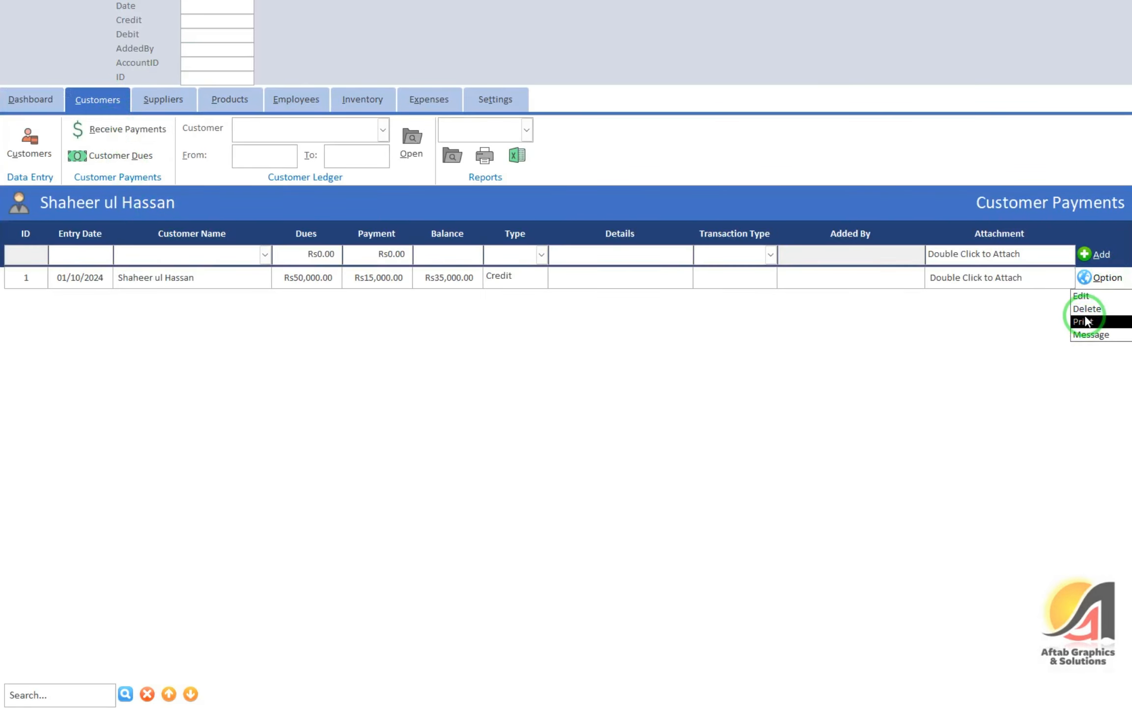
{"action": "left_click", "coordinate": [638, 396]}
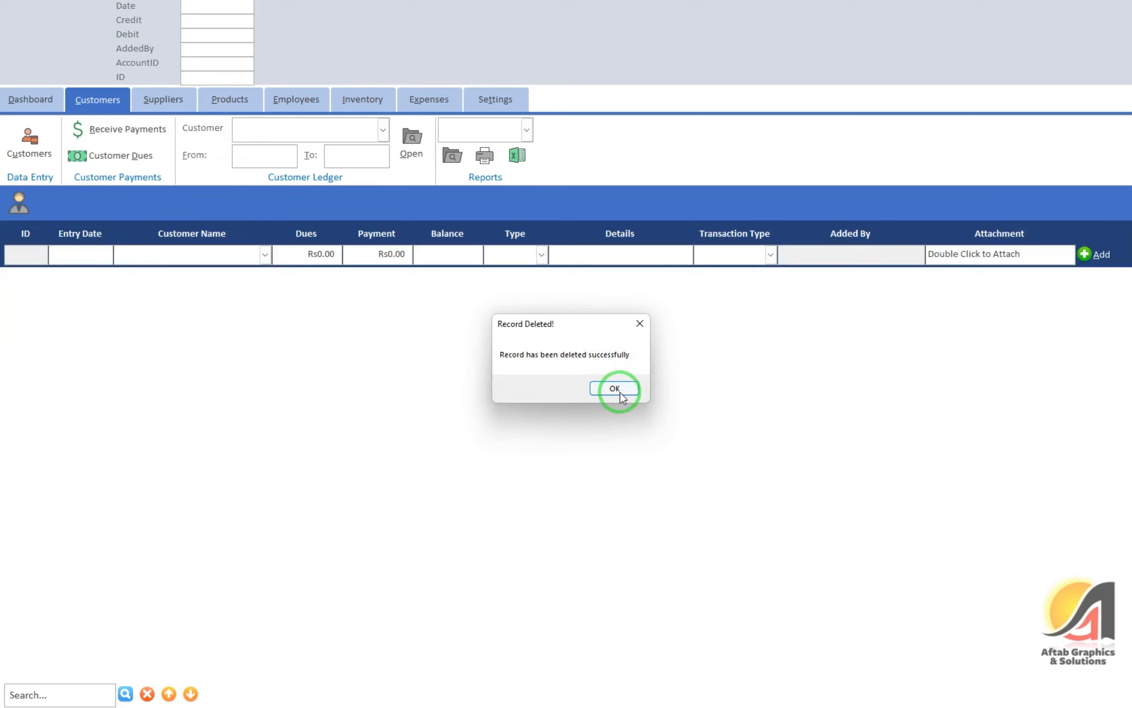
{"action": "left_click", "coordinate": [614, 387]}
Step: Fill in a new customer payment dated 01/10/2024 for the listed customer with a payment of 15,000
{"action": "left_click", "coordinate": [71, 253]}
{"action": "key", "text": "ctrl+semicolon"}
{"action": "key", "text": "Tab"}
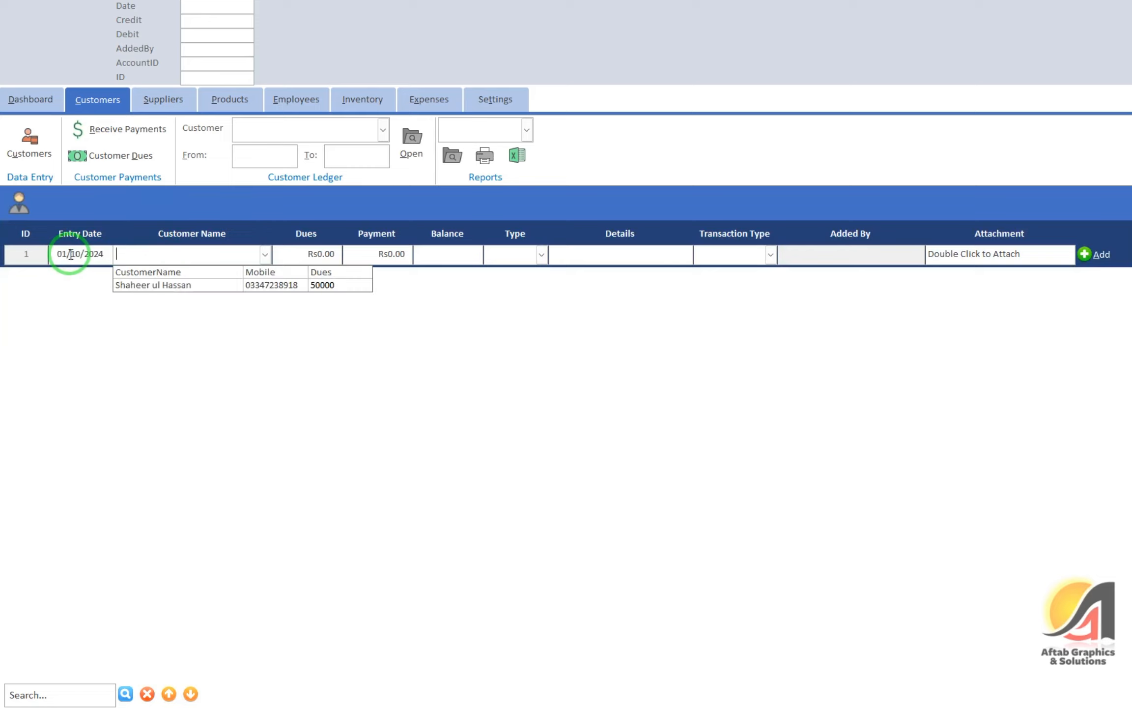
{"action": "key", "text": "Down"}
{"action": "key", "text": "Tab"}
{"action": "key", "text": "Tab"}
{"action": "type", "text": "15,000"}
{"action": "key", "text": "Tab"}
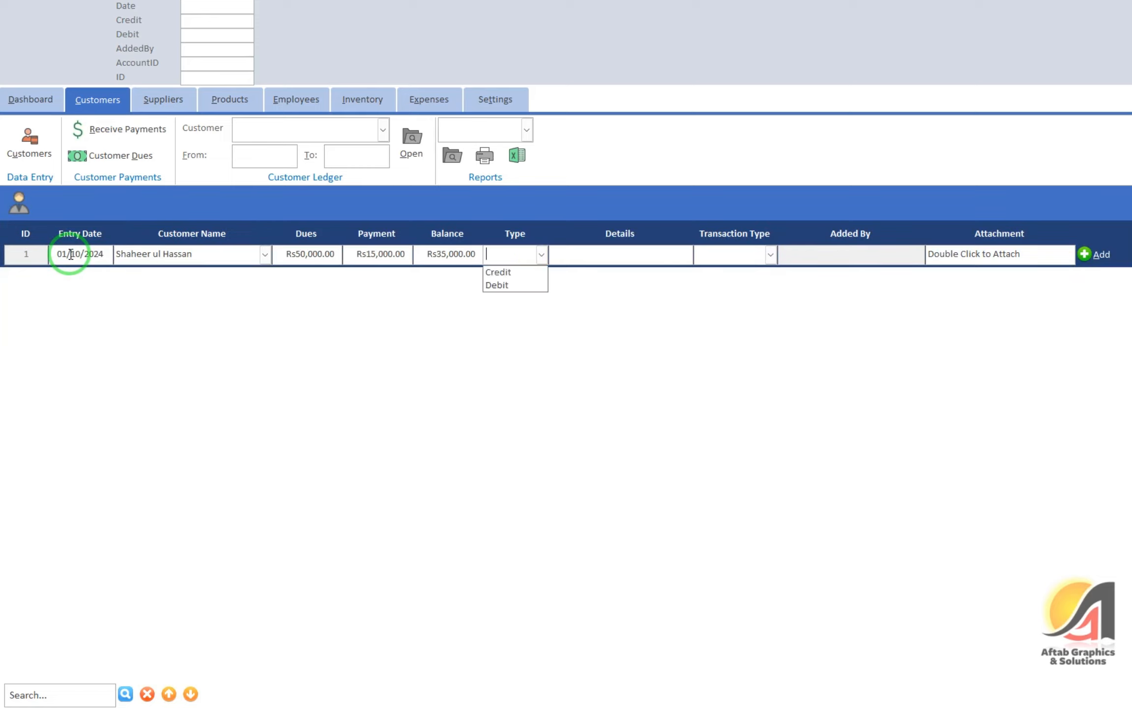
Step: Set the new payment's type to Credit and add the record, leaving the details and transaction type empty
{"action": "key", "text": "Down"}
{"action": "key", "text": "Tab"}
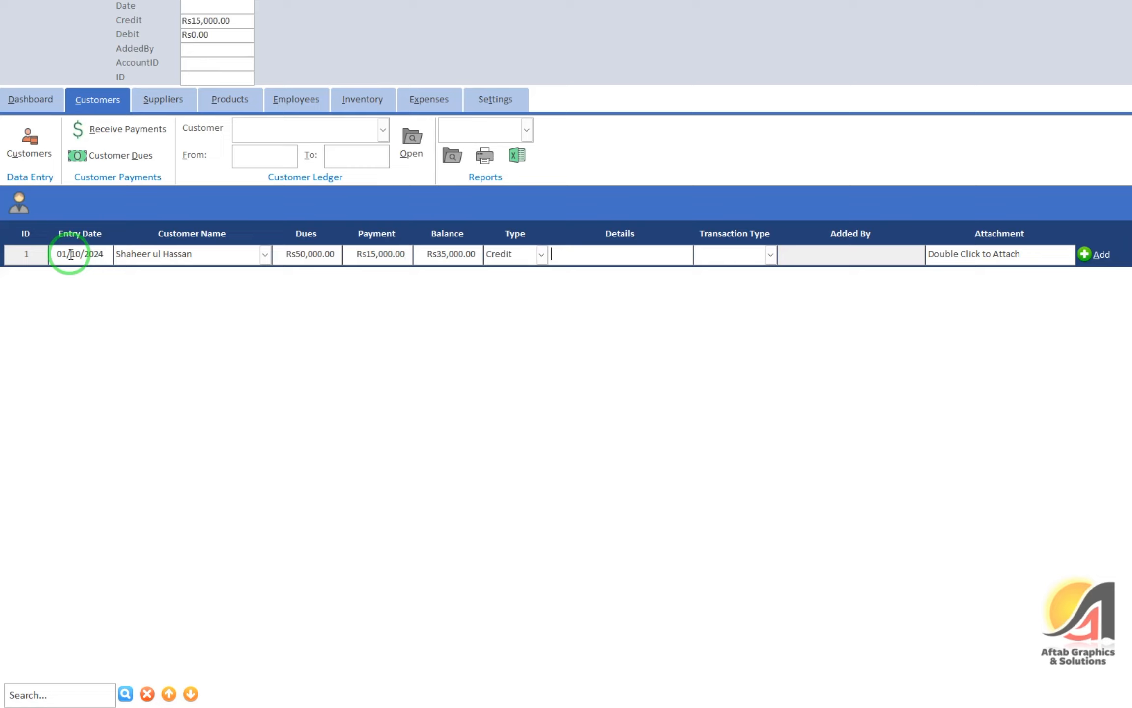
{"action": "key", "text": "Tab"}
{"action": "key", "text": "Tab"}
{"action": "key", "text": "Return"}
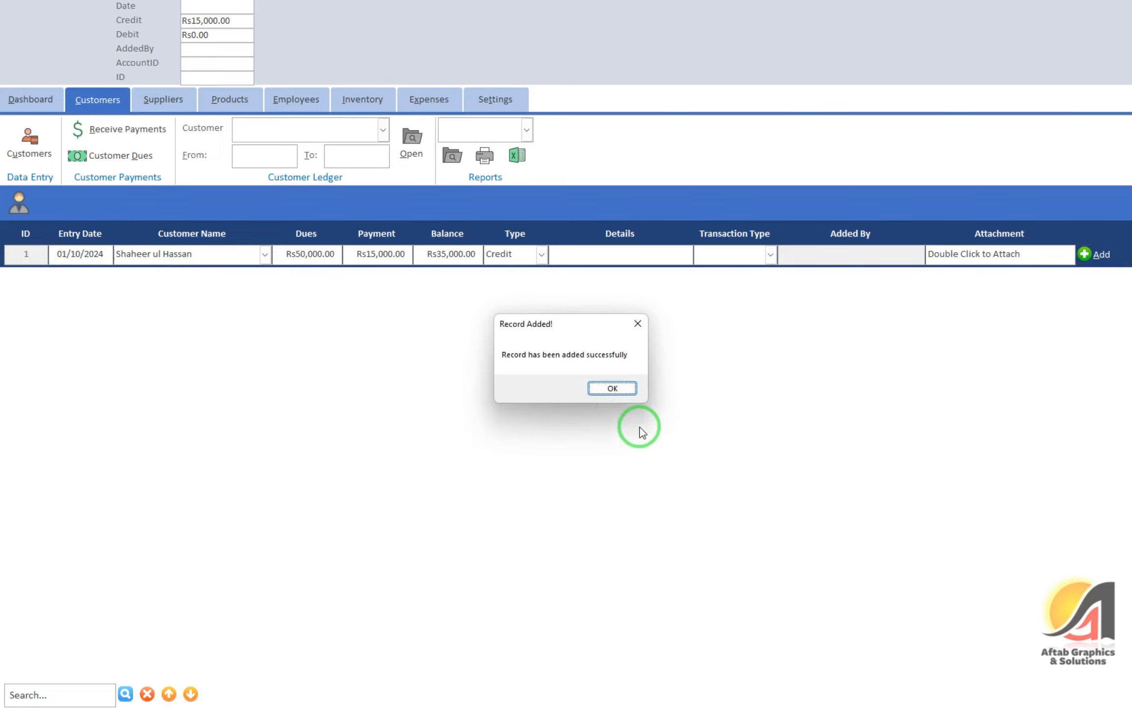
{"action": "left_click", "coordinate": [613, 388]}
Step: Close the Dashboard and check the new payment's Debit and Credit values in the TransactionData table
{"action": "right_click", "coordinate": [419, 22]}
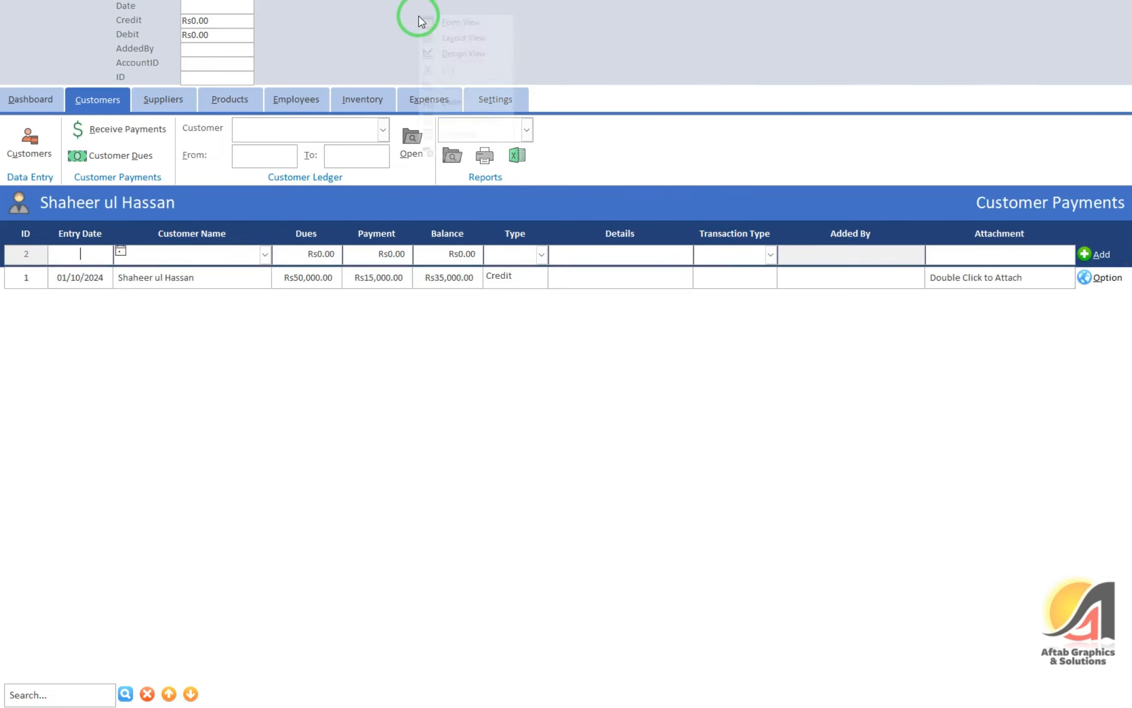
{"action": "left_click", "coordinate": [463, 150]}
{"action": "left_click", "coordinate": [130, 154]}
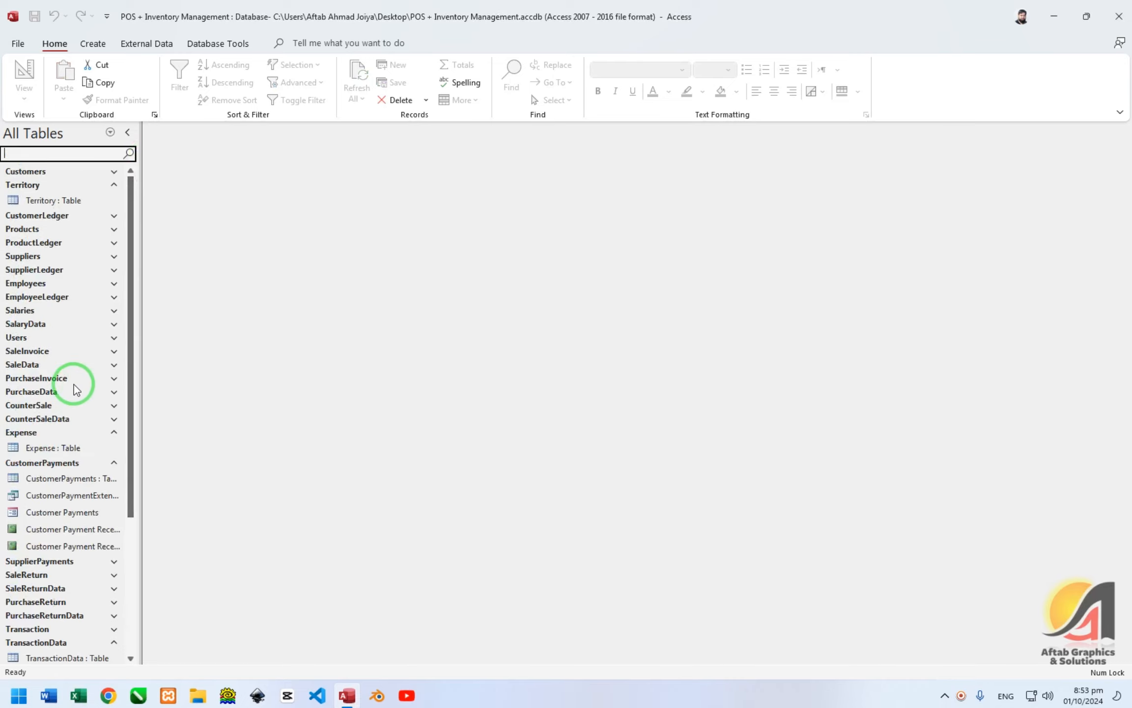
{"action": "scroll", "coordinate": [76, 397], "scroll_direction": "down", "scroll_amount": 5}
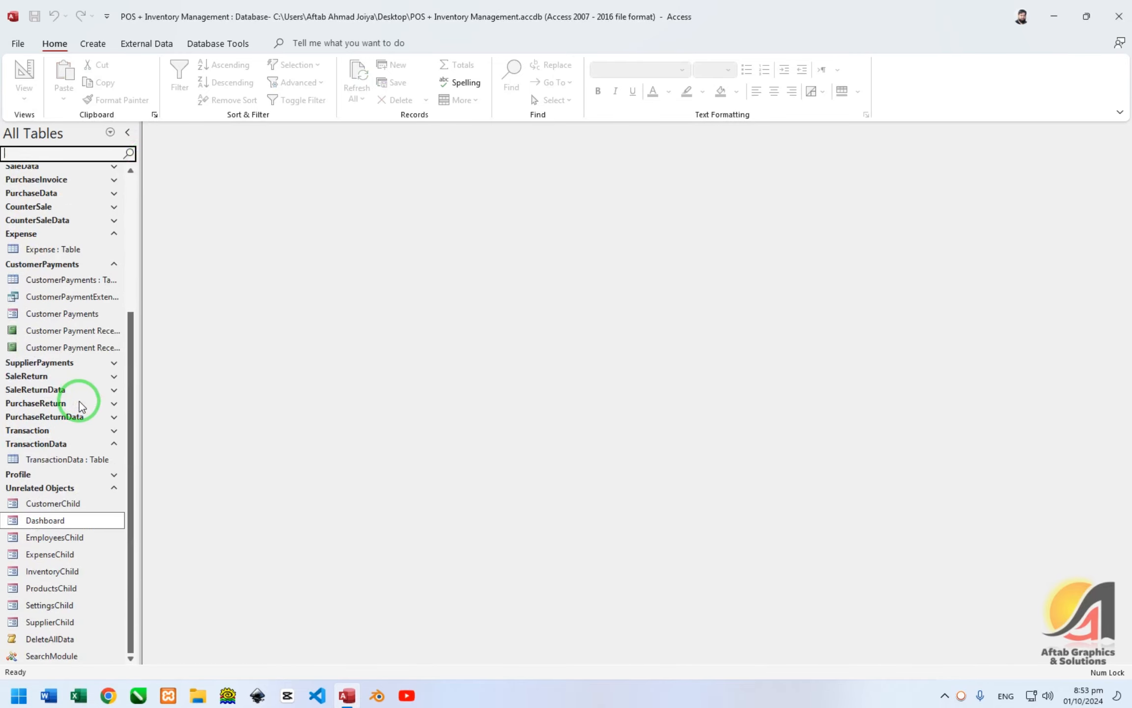
{"action": "double_click", "coordinate": [73, 461]}
{"action": "left_click", "coordinate": [631, 146]}
{"action": "mouse_move", "coordinate": [634, 145]}
{"action": "left_mouse_down"}
{"action": "mouse_move", "coordinate": [686, 150]}
{"action": "mouse_move", "coordinate": [634, 163]}
{"action": "left_mouse_up"}
{"action": "left_click", "coordinate": [606, 146]}
{"action": "left_click", "coordinate": [590, 156]}
{"action": "left_click", "coordinate": [580, 160]}
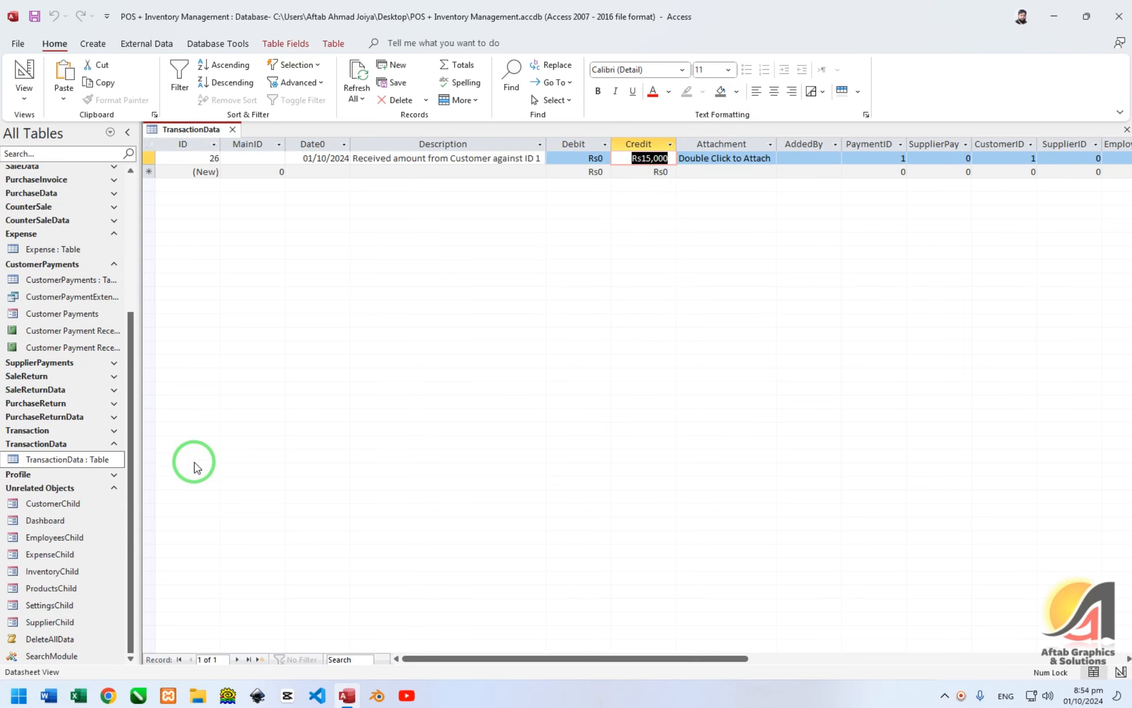
{"action": "key", "text": "ctrl+w"}
Step: Create an update query based on the TransactionData table and enlarge the table's field list
{"action": "left_click", "coordinate": [93, 44]}
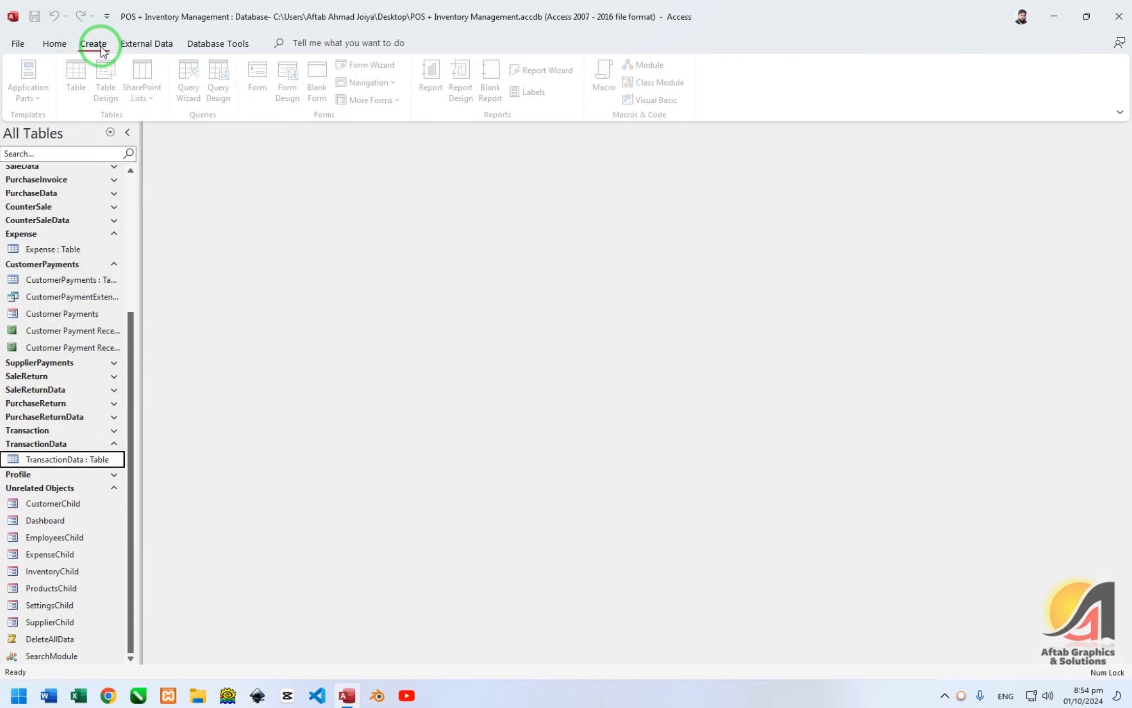
{"action": "left_click", "coordinate": [222, 78]}
{"action": "left_click_drag", "start_coordinate": [88, 460], "coordinate": [248, 254]}
{"action": "left_click", "coordinate": [941, 134]}
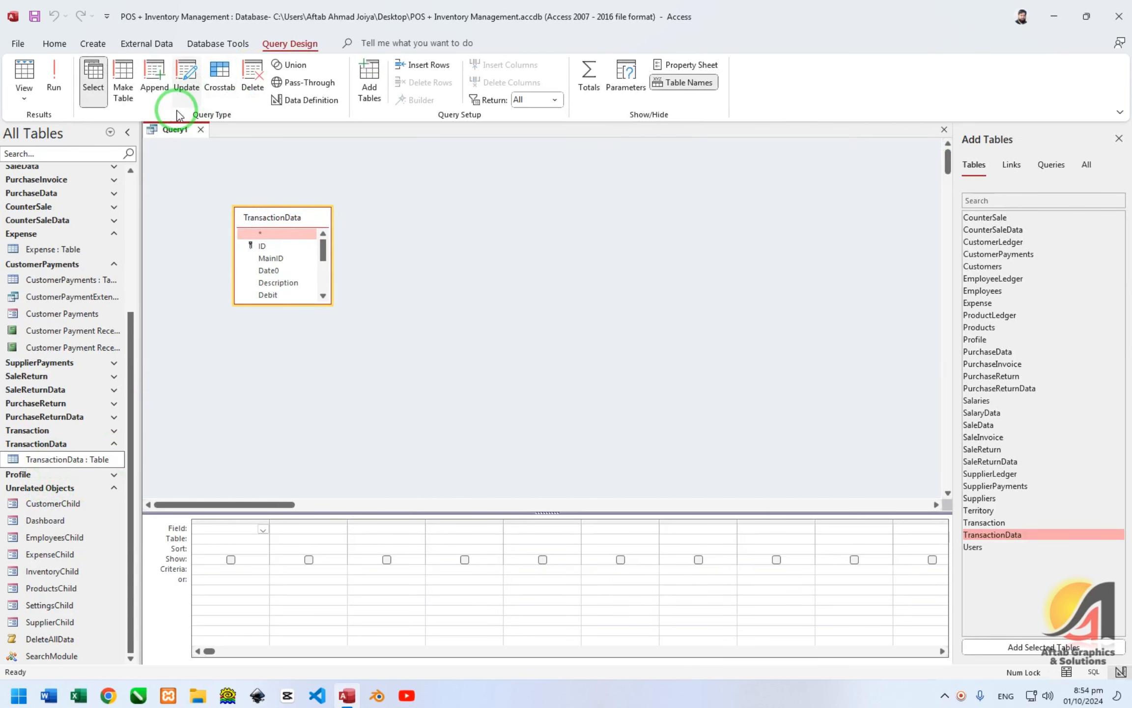
{"action": "left_click", "coordinate": [187, 79]}
{"action": "left_click_drag", "start_coordinate": [331, 304], "coordinate": [372, 396]}
{"action": "left_click_drag", "start_coordinate": [293, 213], "coordinate": [273, 184]}
Step: Add the Date0, Debit and Credit fields of TransactionData to the query grid
{"action": "double_click", "coordinate": [251, 242]}
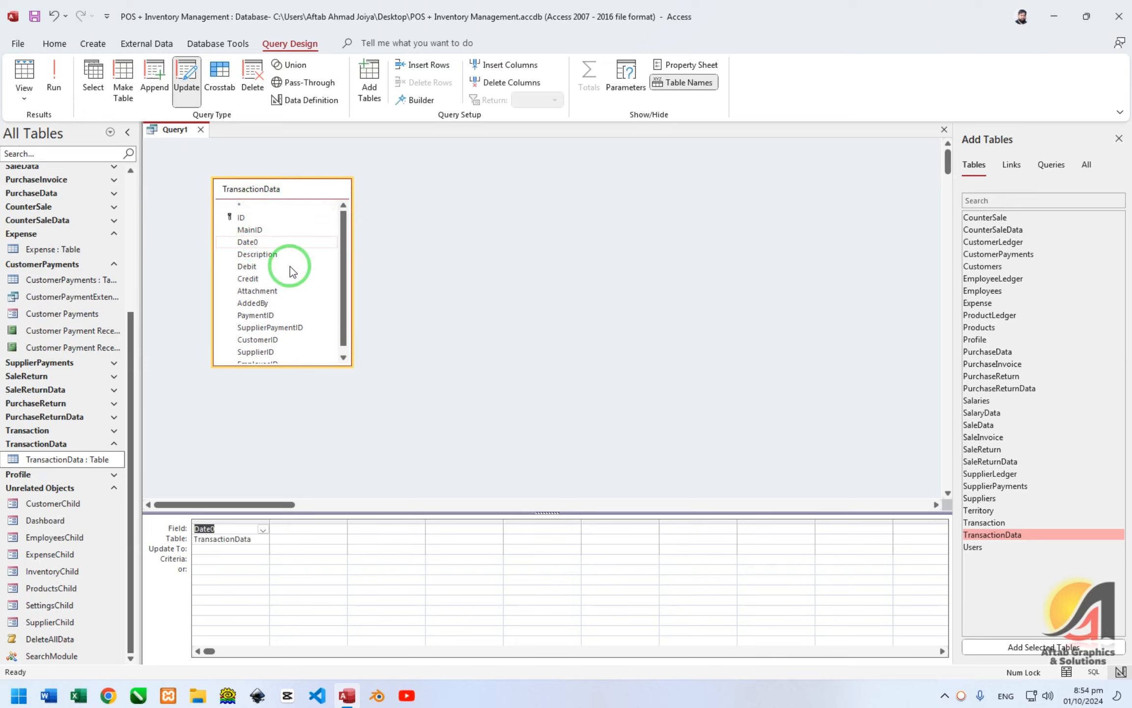
{"action": "left_click_drag", "start_coordinate": [346, 362], "coordinate": [371, 416]}
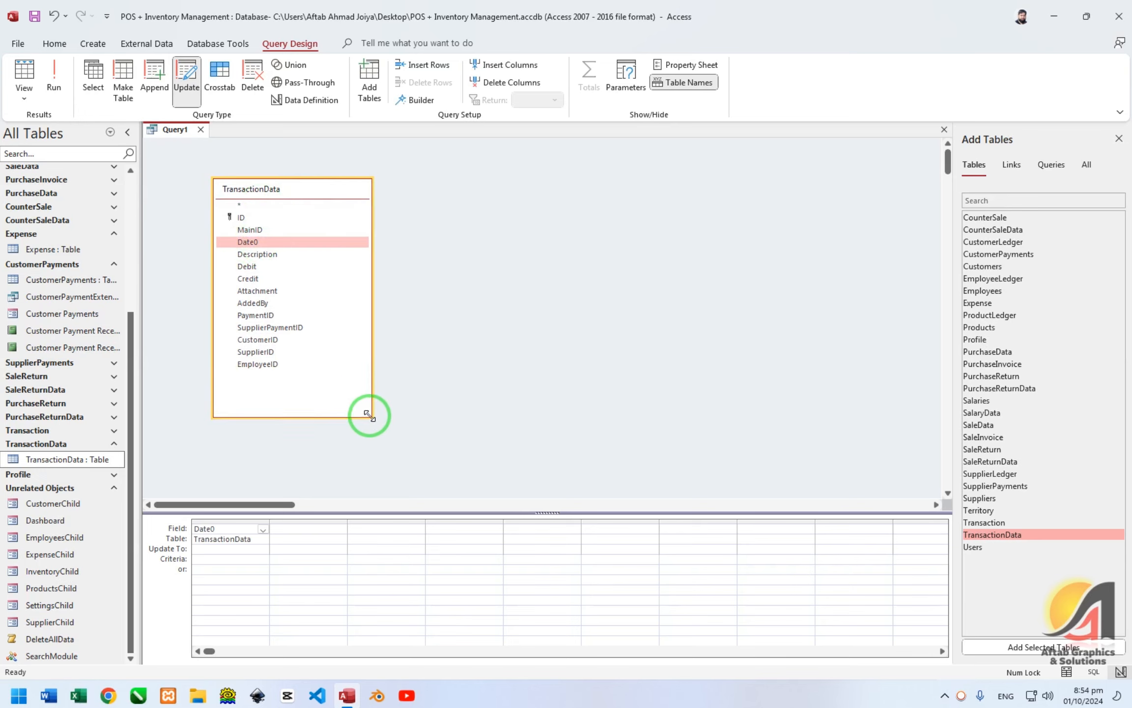
{"action": "double_click", "coordinate": [247, 266]}
{"action": "double_click", "coordinate": [248, 279]}
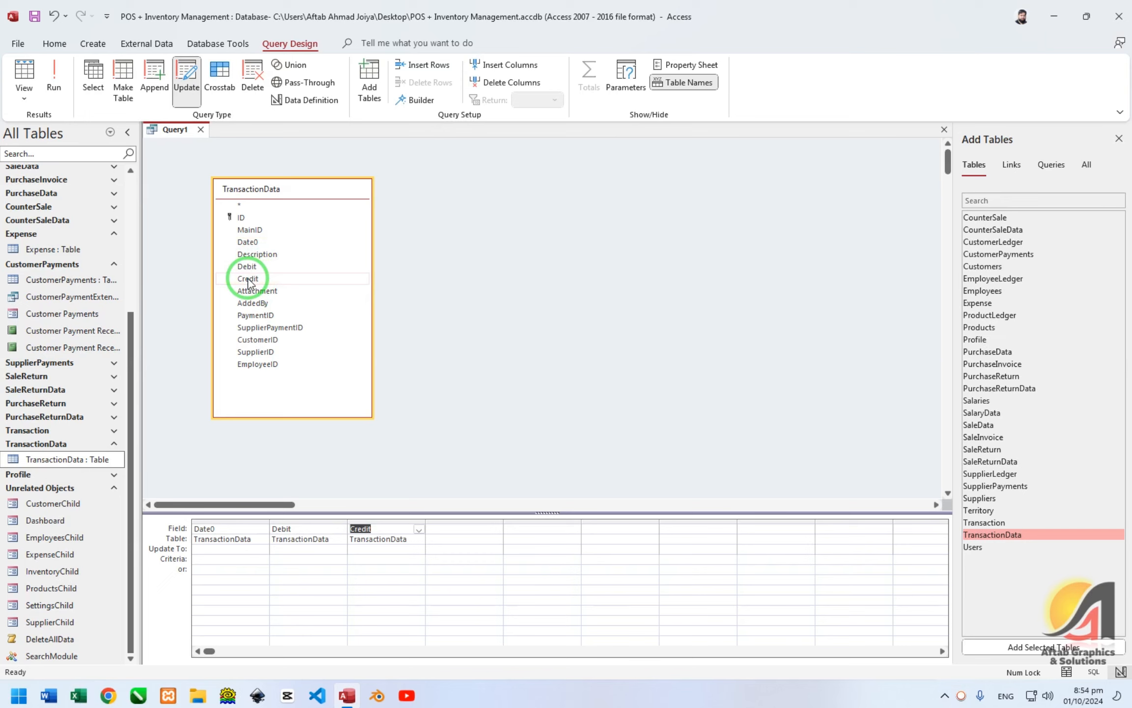
Step: Add the PaymentID, AddedBy and CustomerID fields of TransactionData to the query grid
{"action": "left_click", "coordinate": [280, 352]}
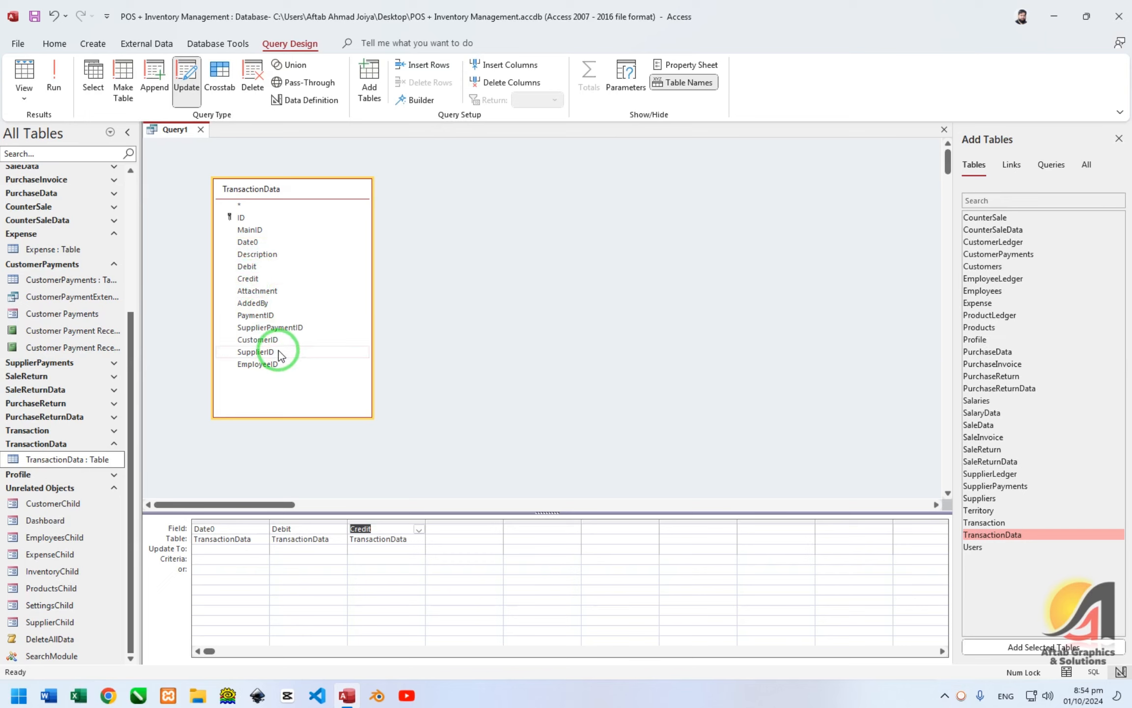
{"action": "double_click", "coordinate": [270, 316]}
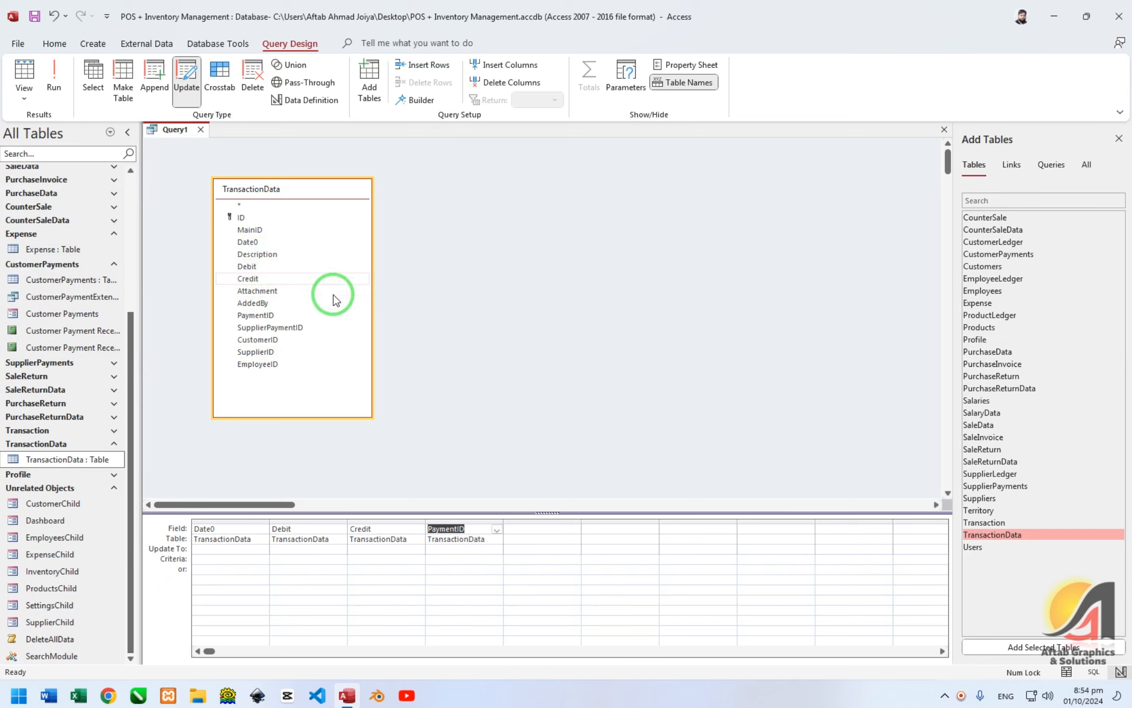
{"action": "left_click", "coordinate": [278, 295]}
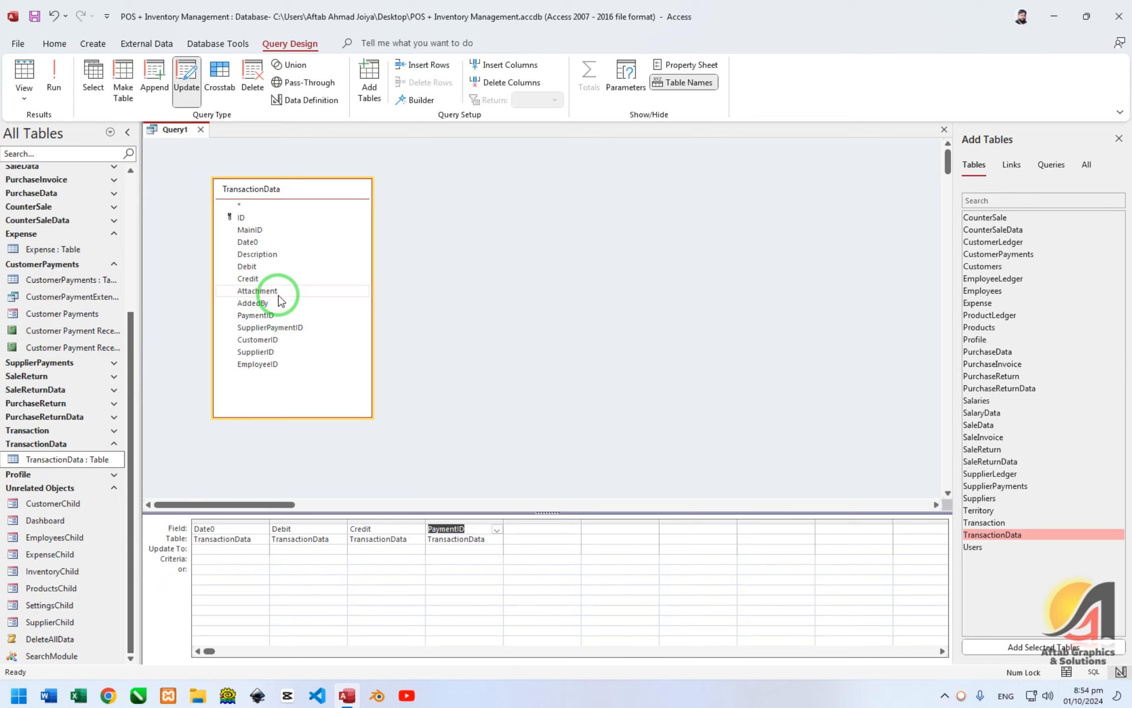
{"action": "left_click", "coordinate": [267, 304]}
{"action": "double_click", "coordinate": [268, 306]}
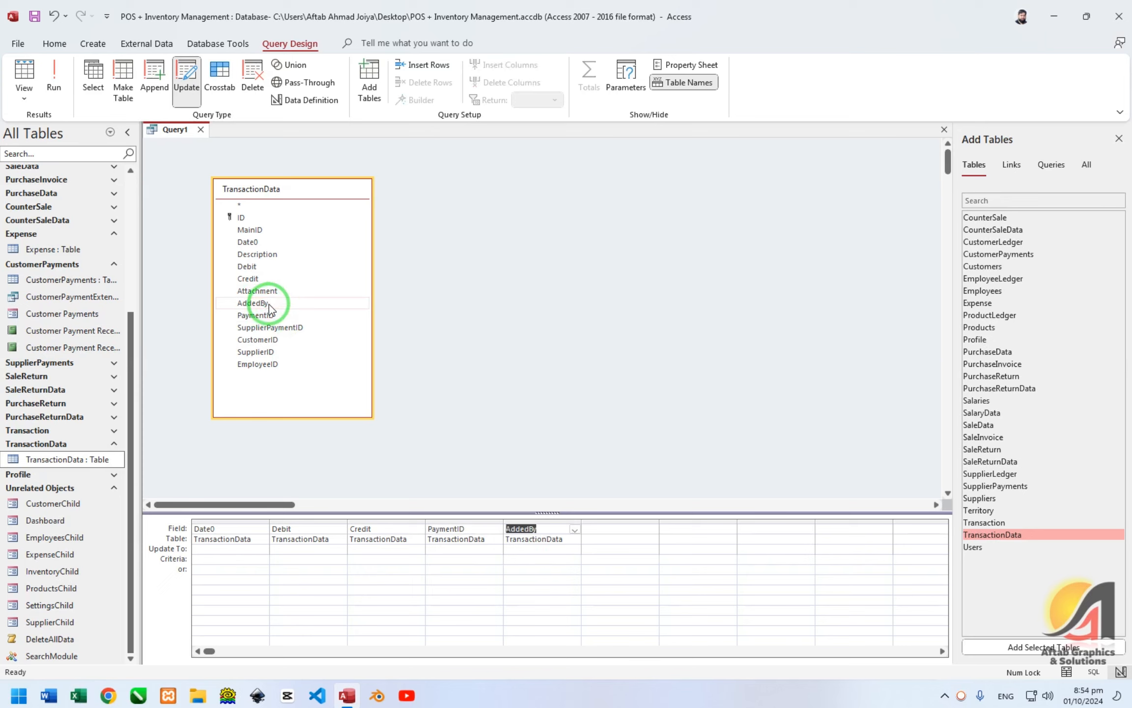
{"action": "left_click", "coordinate": [265, 339]}
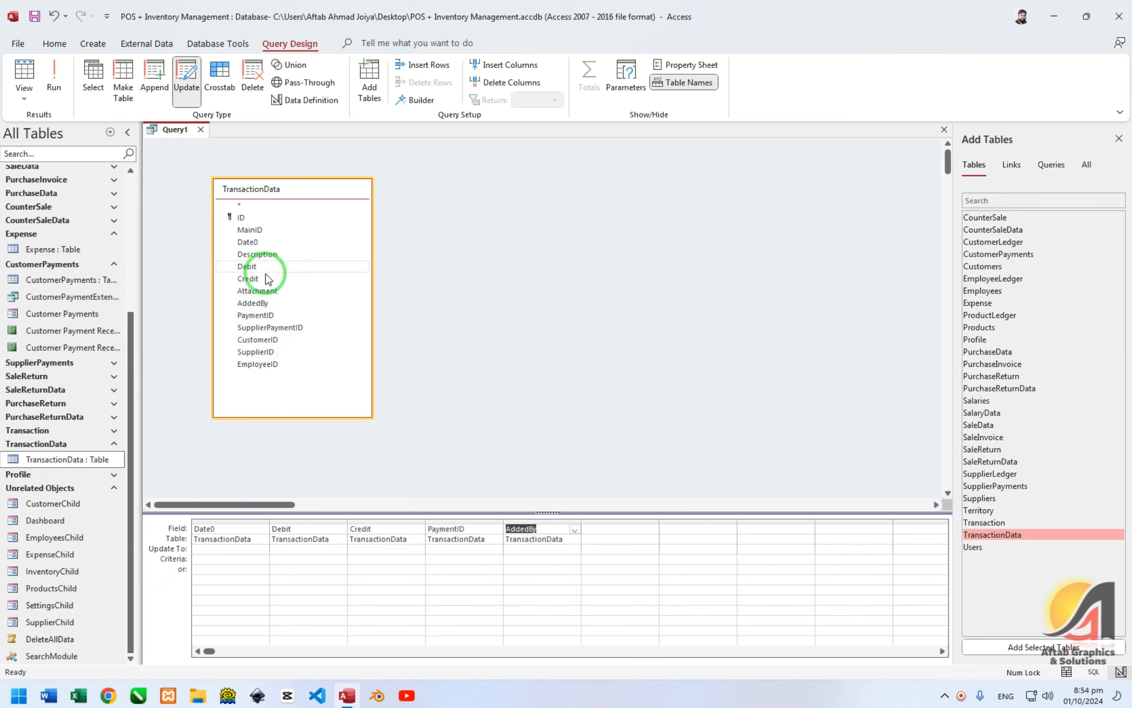
{"action": "left_click", "coordinate": [256, 373]}
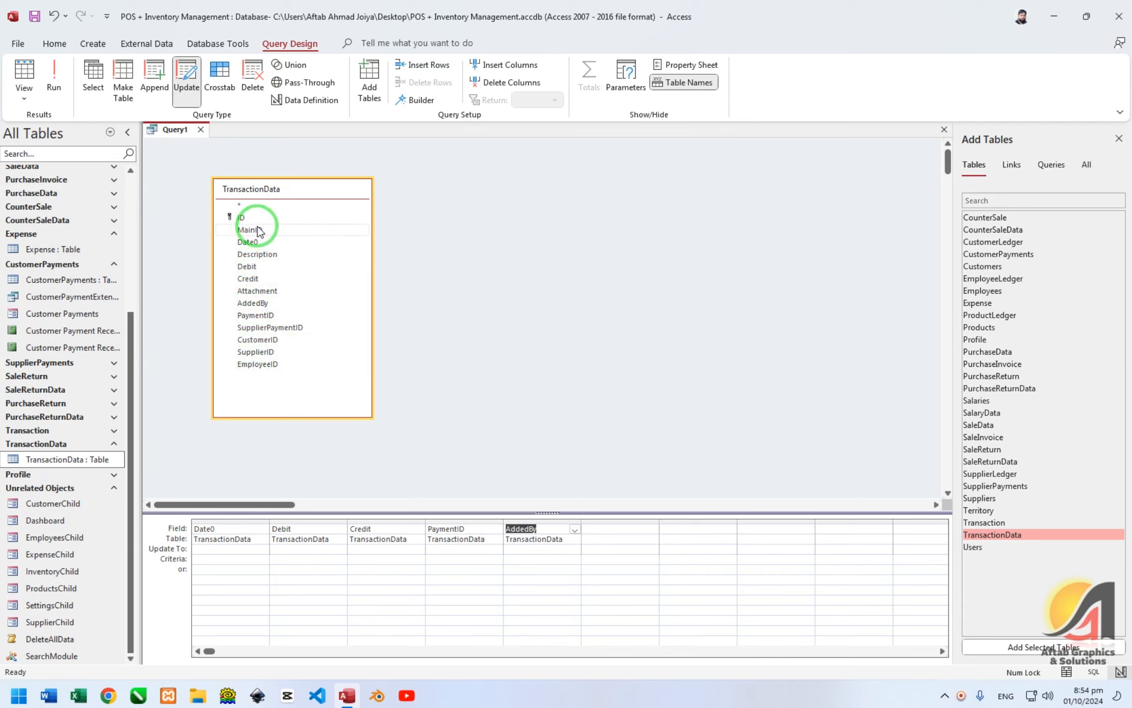
{"action": "left_click", "coordinate": [274, 355]}
{"action": "left_click", "coordinate": [270, 341]}
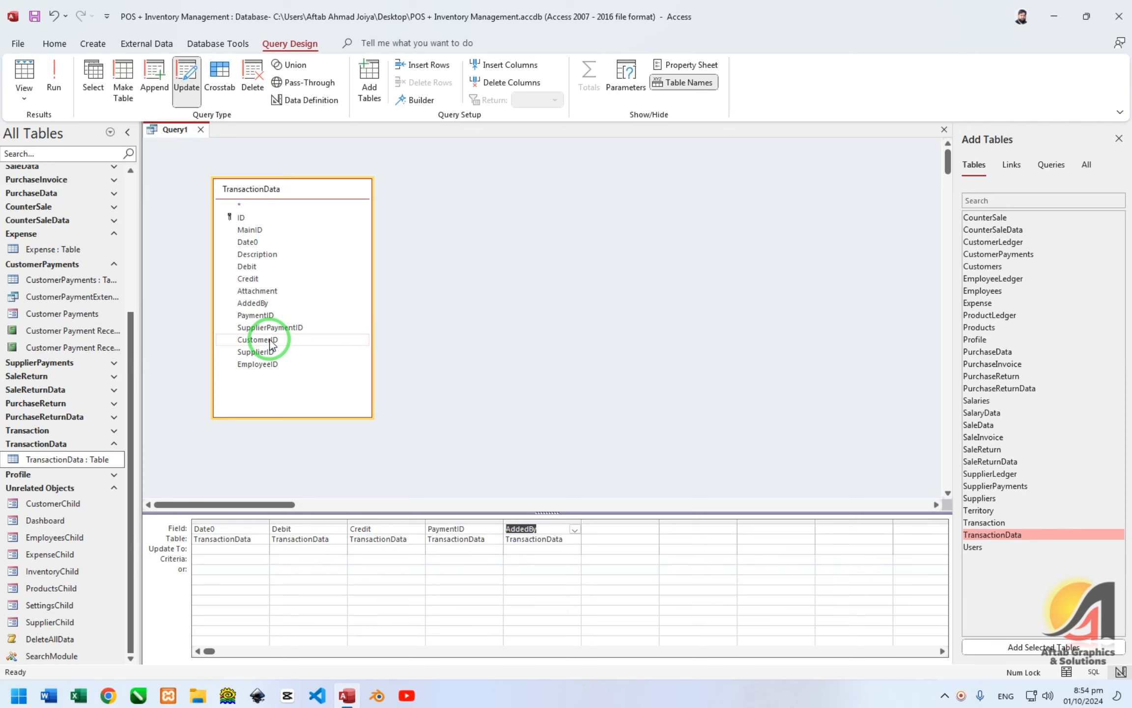
{"action": "double_click", "coordinate": [271, 340]}
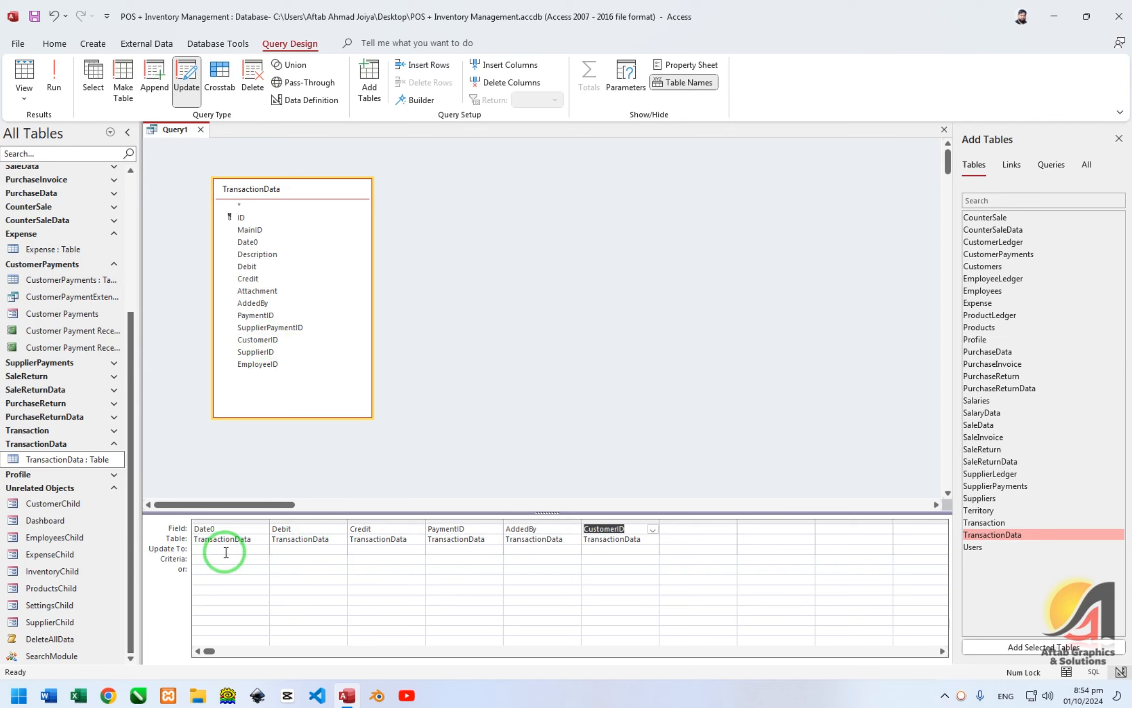
Step: Set Date0 to update to [Forms]![Dashboard]![txtDate]
{"action": "type", "text": "For"}
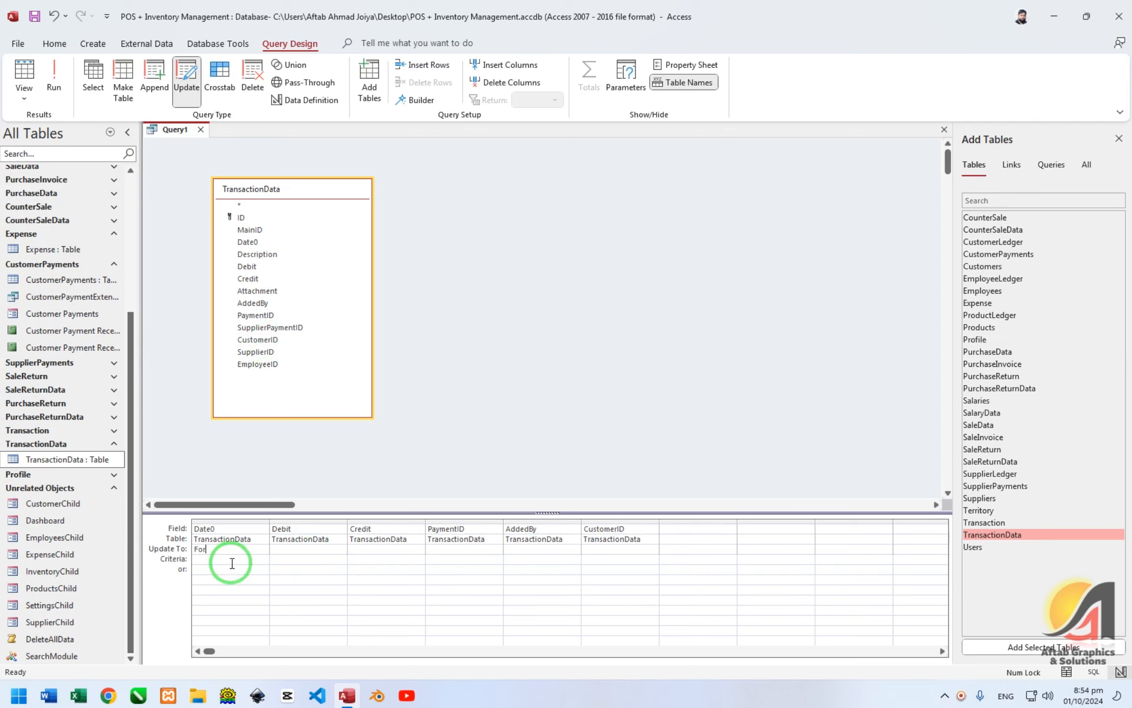
{"action": "type", "text": "ms]![Dash"}
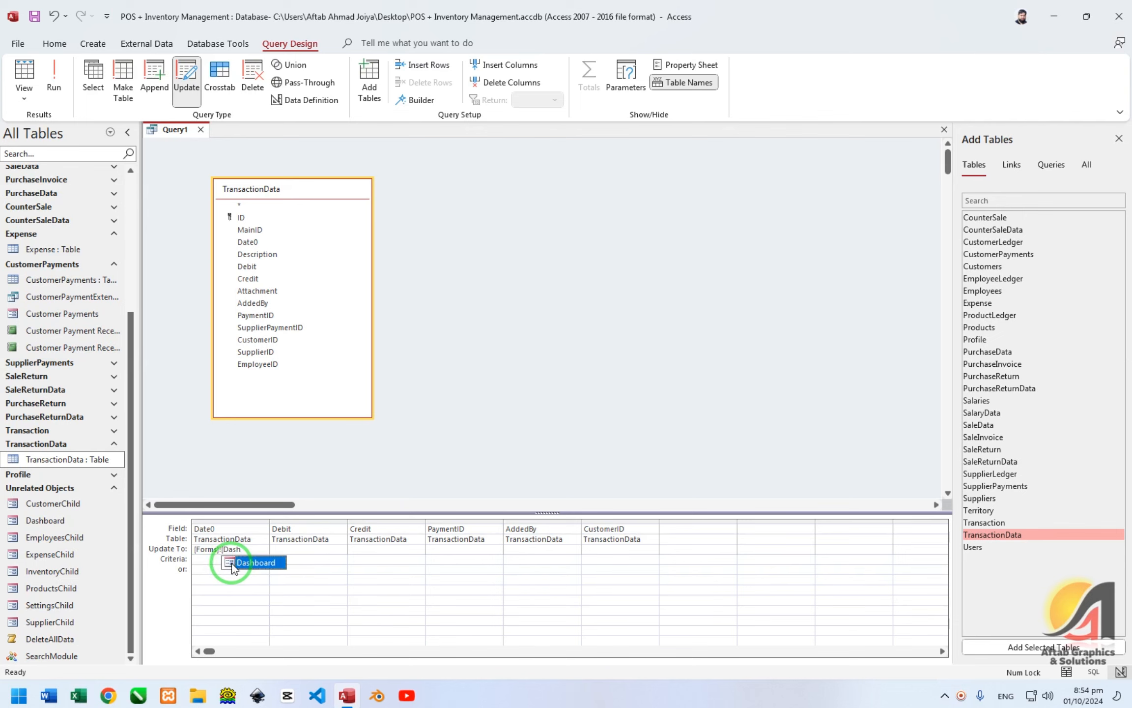
{"action": "key", "text": "Tab"}
{"action": "type", "text": "![txtd"}
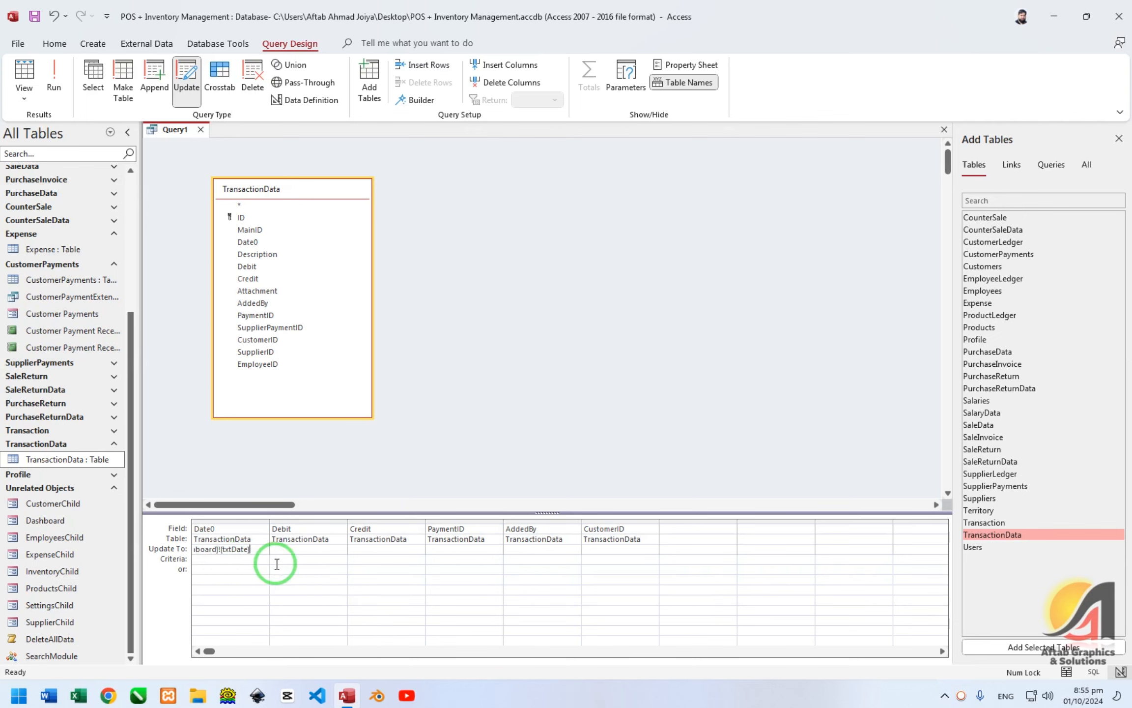
{"action": "key", "text": "Tab"}
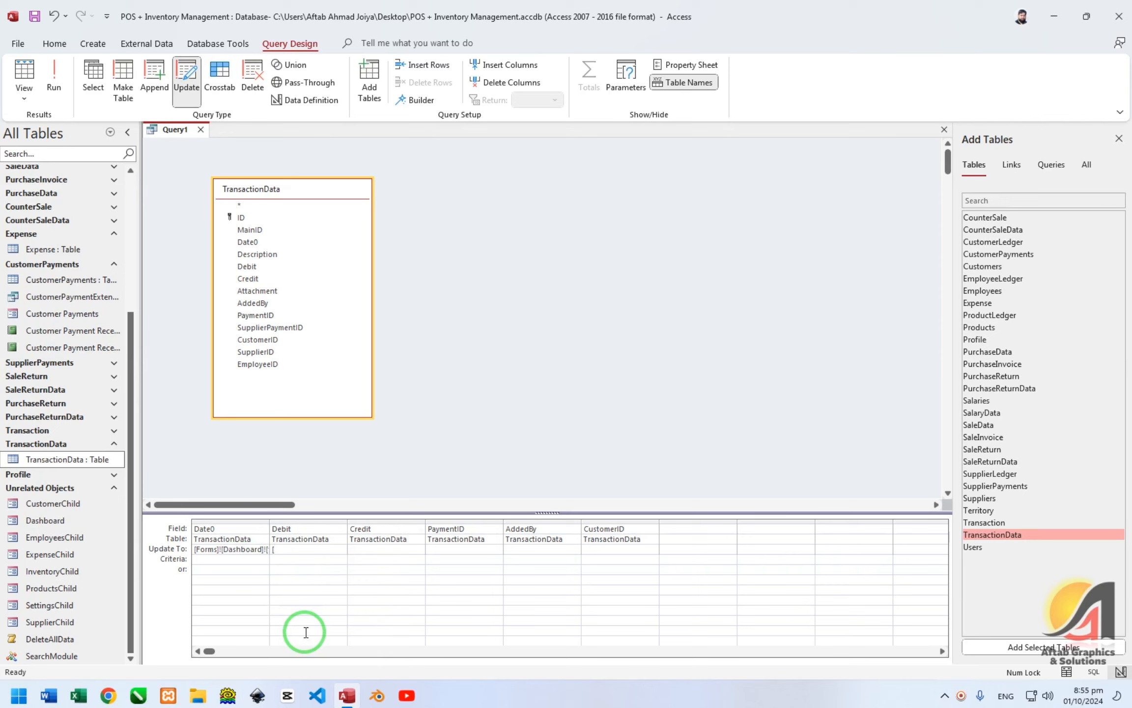
Step: Set Debit to update to the Dashboard form's Debit text box, [Forms]![Dashboard]![Debit]
{"action": "type", "text": "Forms]![Dash"}
{"action": "key", "text": "Tab"}
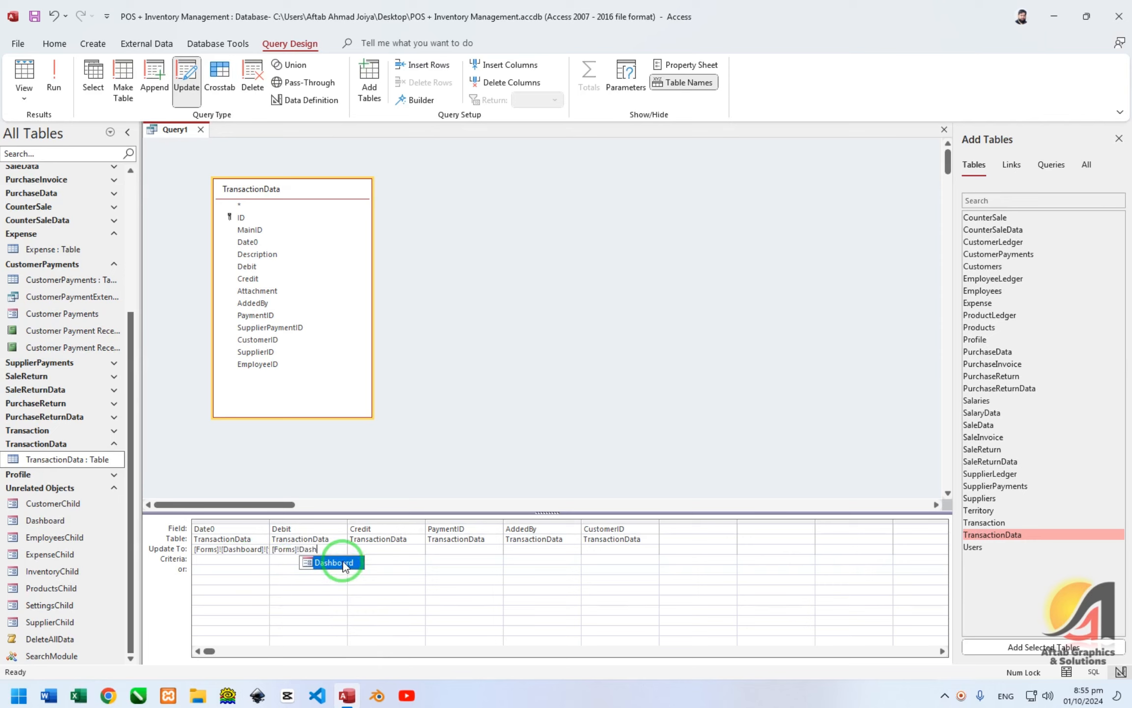
{"action": "type", "text": "!["}
{"action": "type", "text": "Deb"}
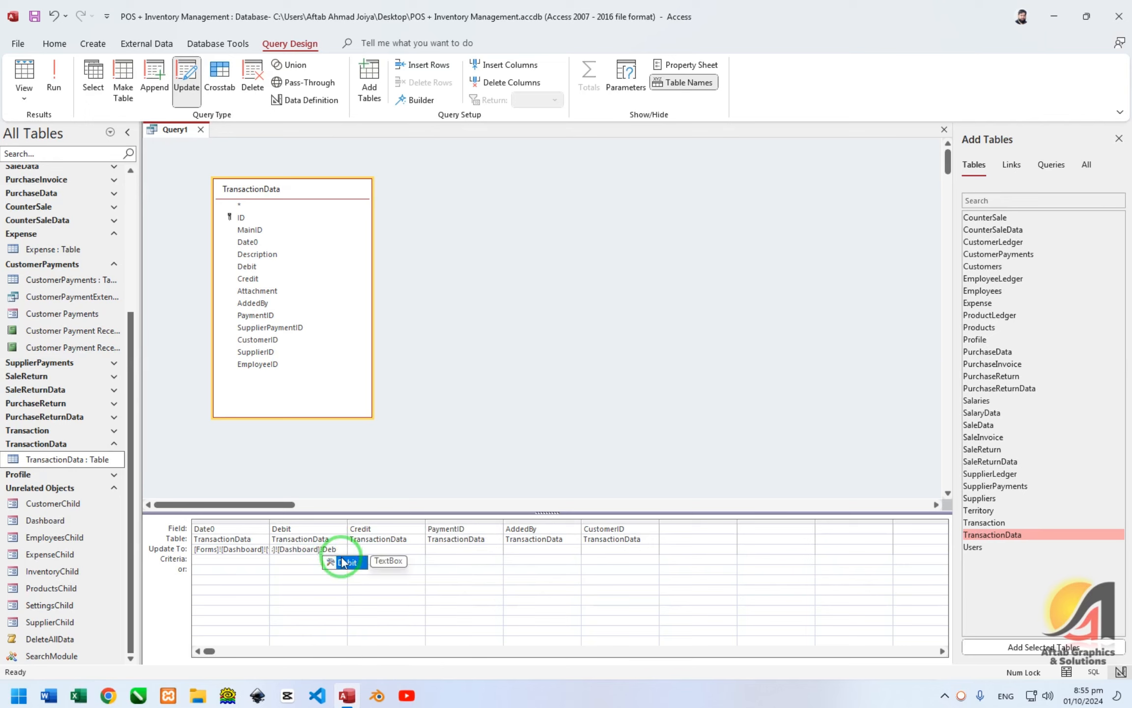
{"action": "key", "text": "Tab"}
{"action": "key", "text": "Tab"}
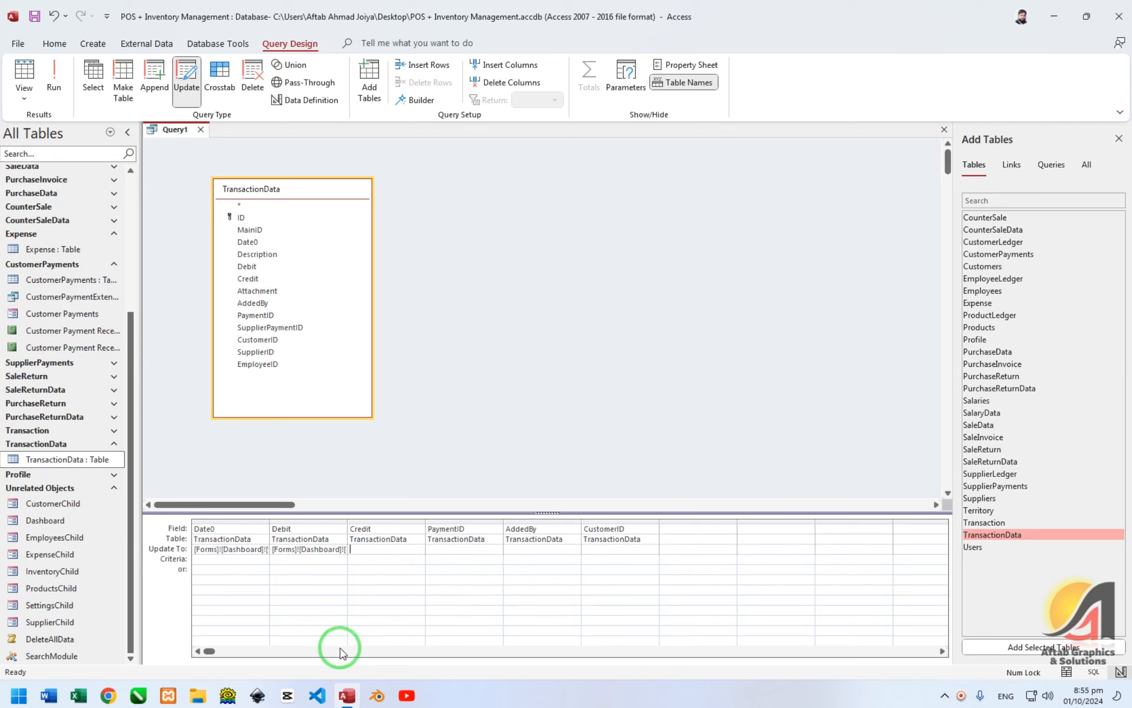
Step: Set Credit to update to the Dashboard form's Credit text box, [Forms]![Dashboard]![Credit]
{"action": "type", "text": "forms"}
{"action": "key", "text": "Tab"}
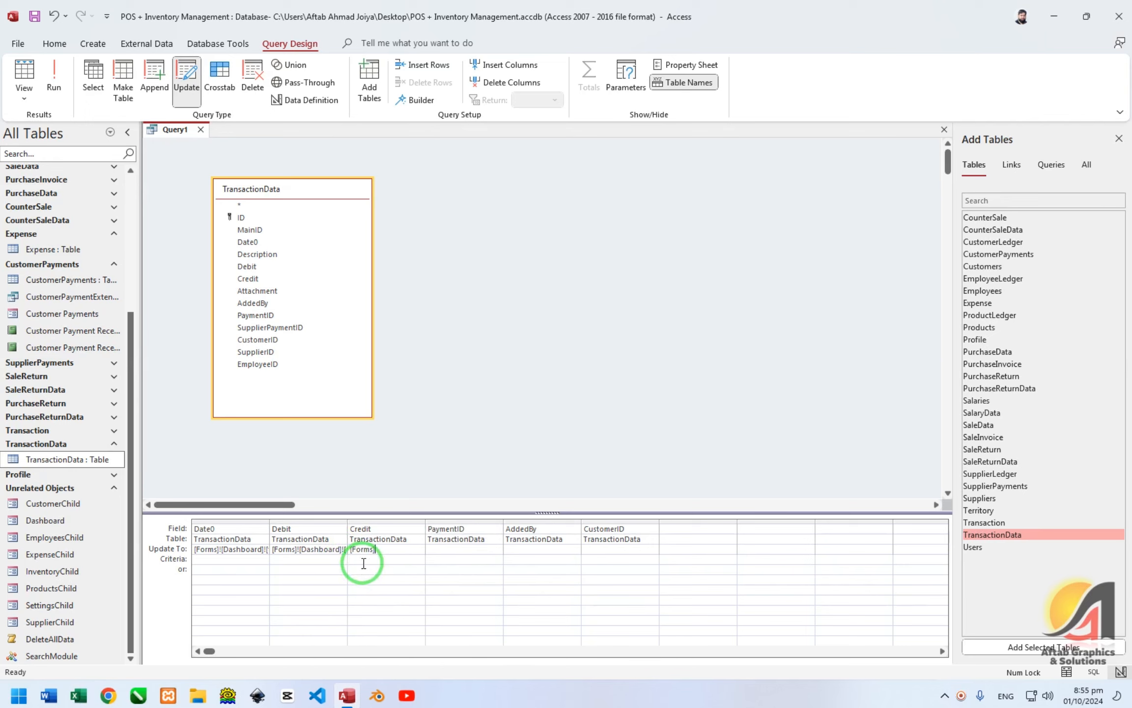
{"action": "type", "text": "![Dashboard]"}
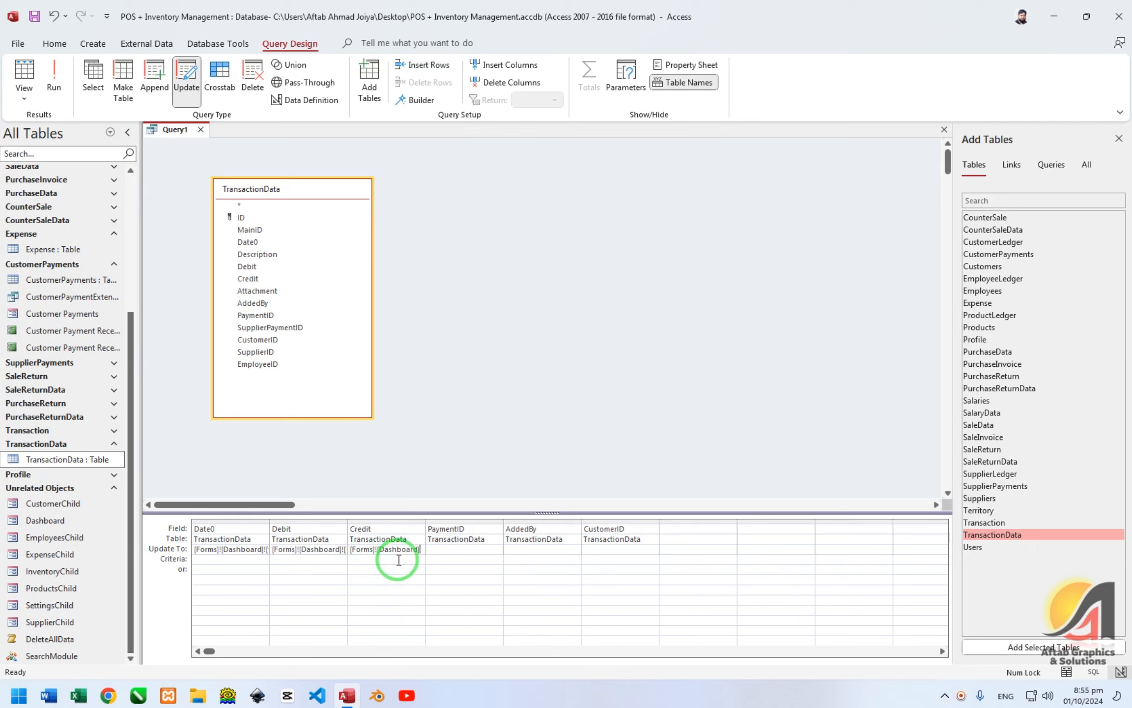
{"action": "type", "text": "!cre"}
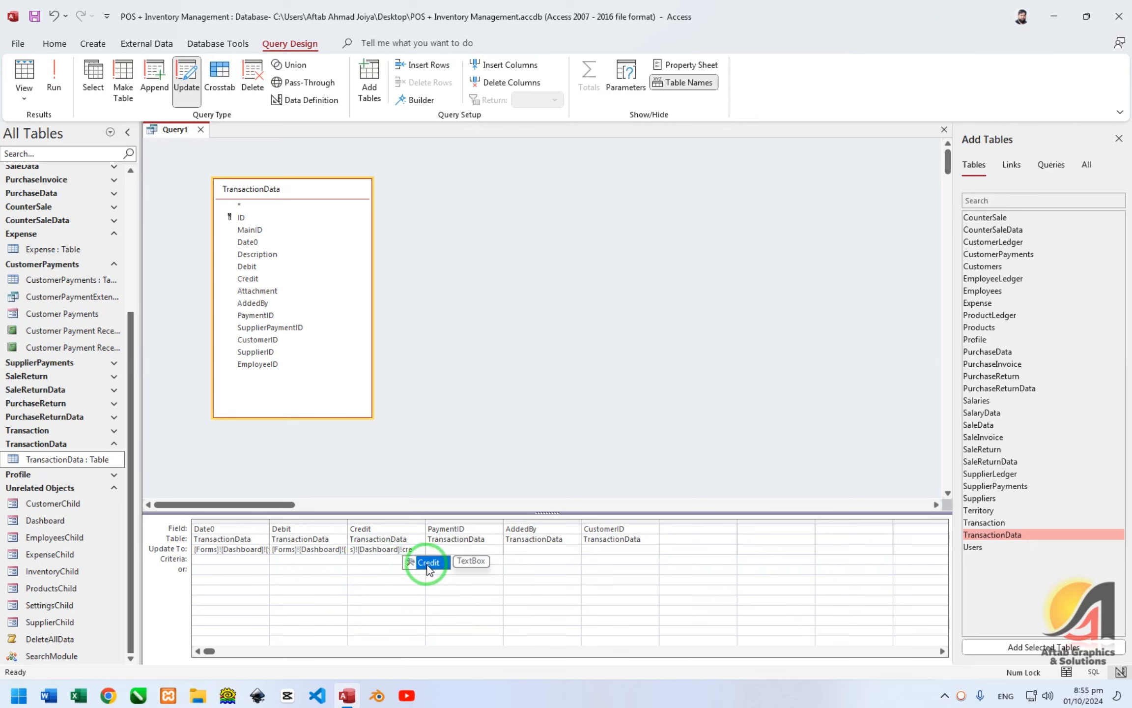
{"action": "left_click", "coordinate": [427, 563]}
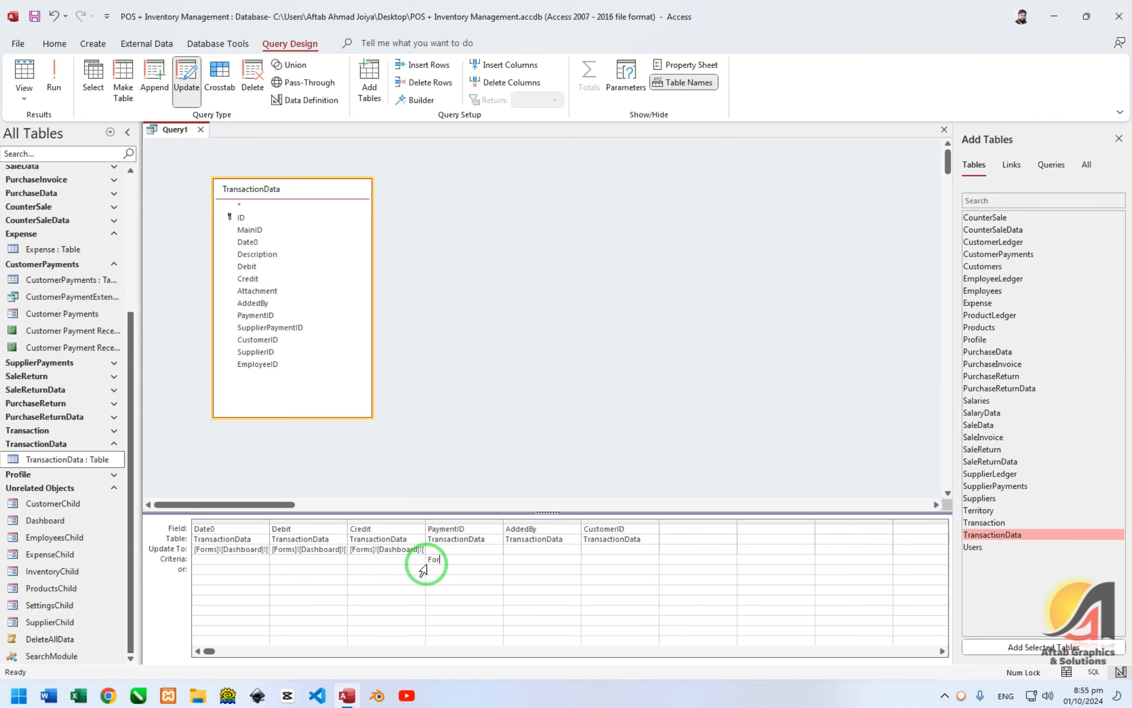
Step: Enter a criterion for the PaymentID field beginning with the [Forms] reference
{"action": "type", "text": "ms"}
{"action": "left_click", "coordinate": [459, 575]}
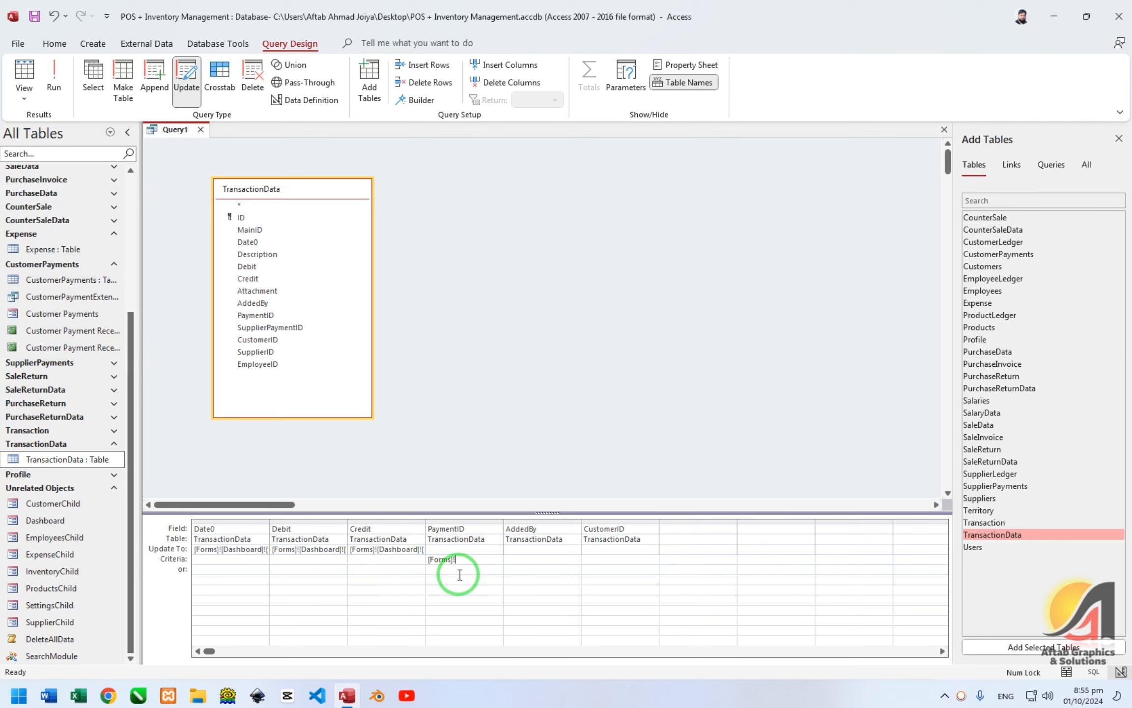